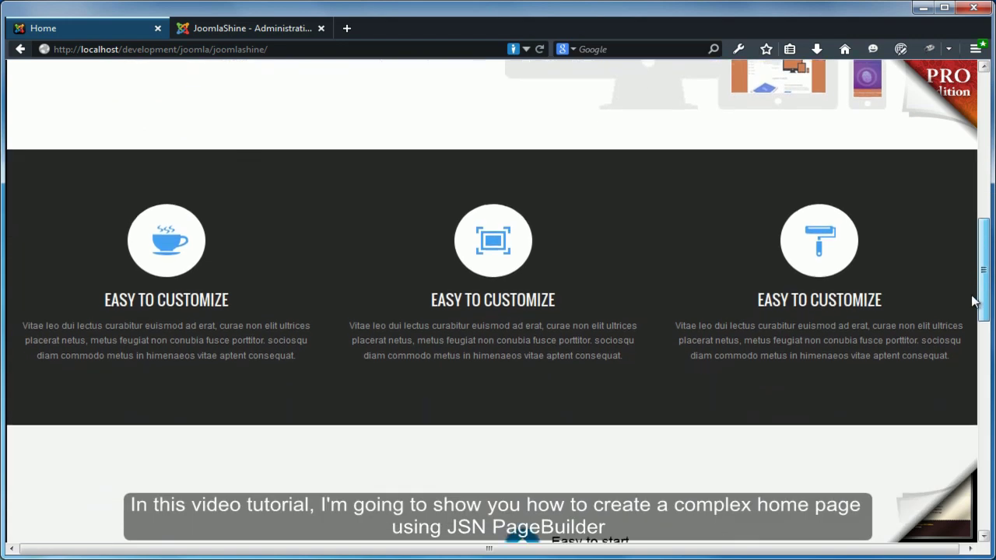
Step: Look through the sample home page's sections, including features and pricing, and open the site's JSN PageBuilder page
scroll(965, 397, "down", 10)
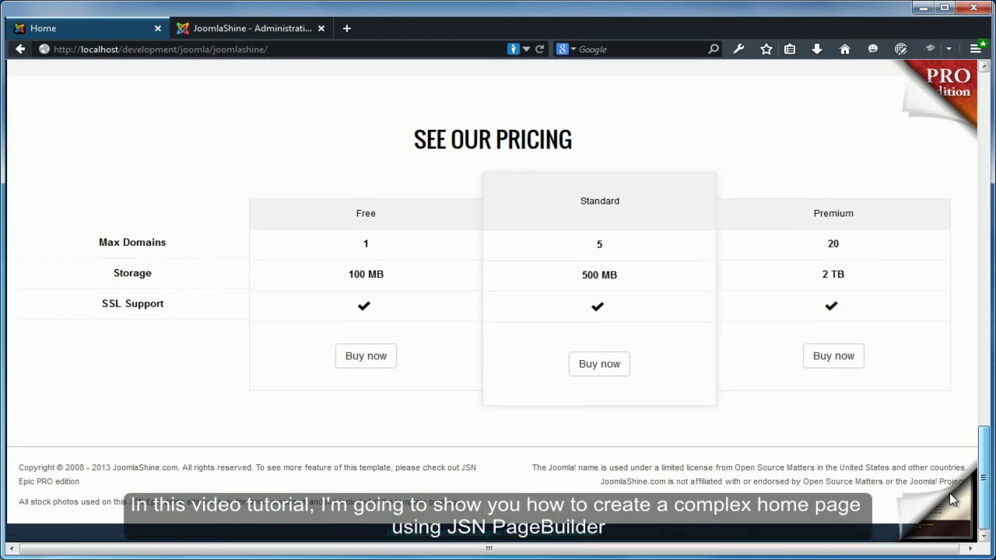
scroll(953, 483, "up", 10)
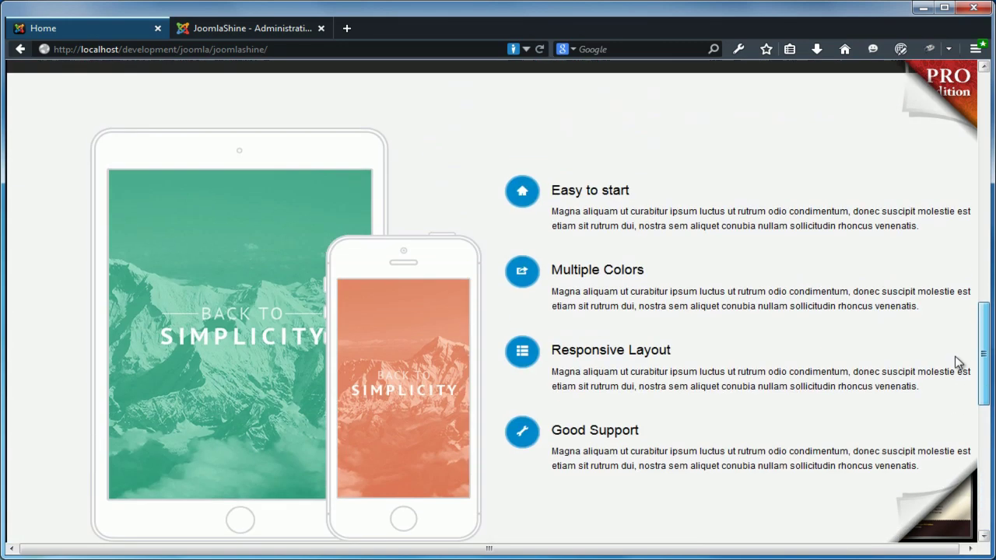
scroll(957, 305, "up", 8)
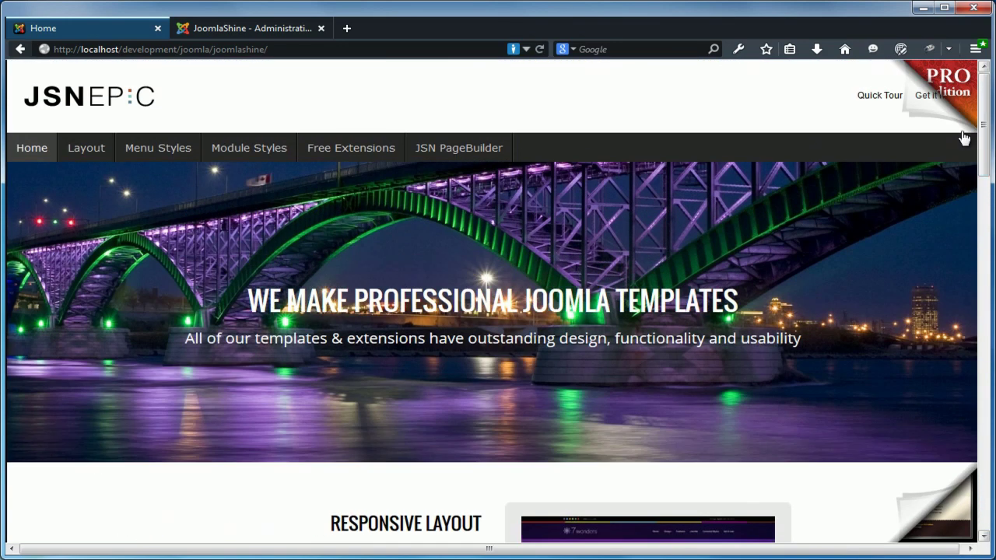
left_click(465, 148)
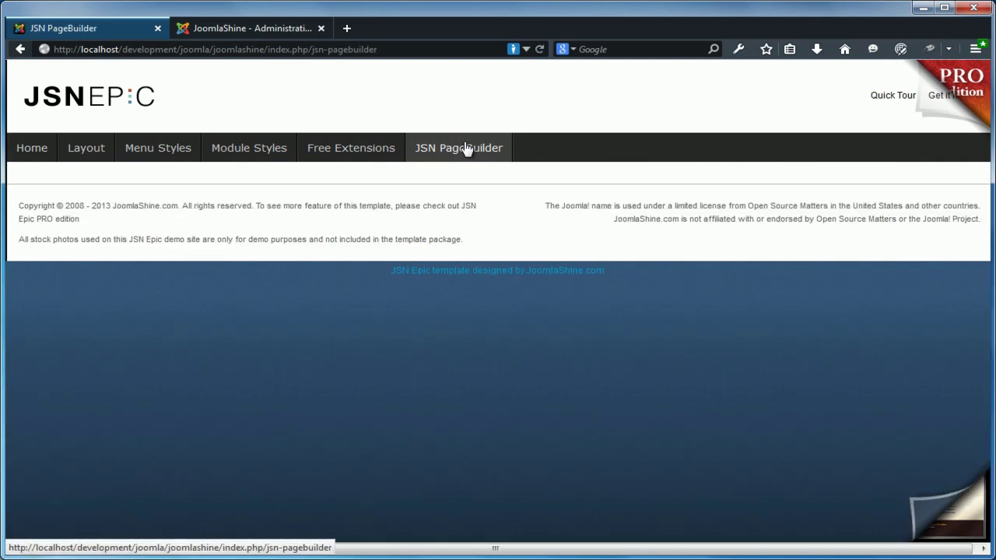
Step: In the Joomla administration, open the PageBuilder Sample article for editing and switch its content to the PageBuilder editor
left_click(274, 30)
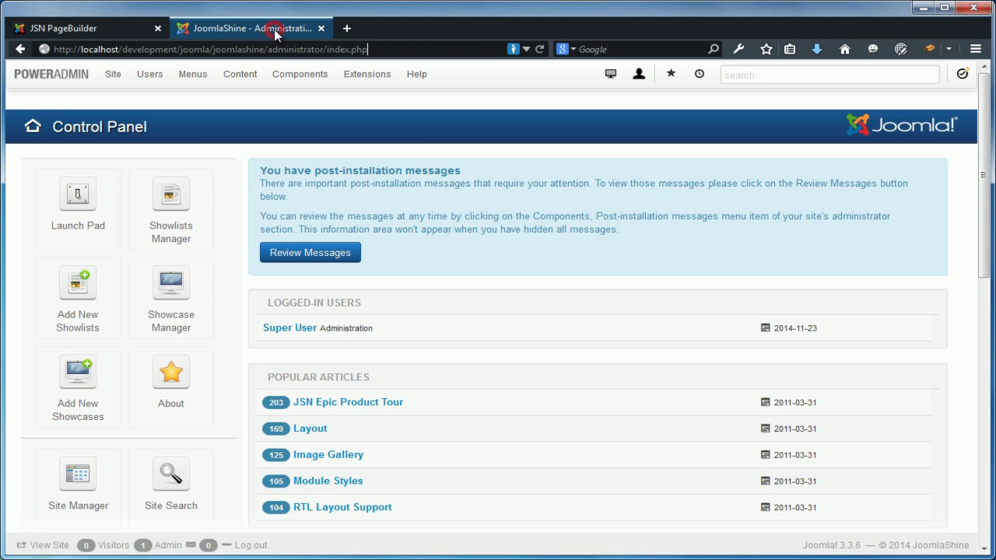
left_click(244, 78)
left_click(249, 103)
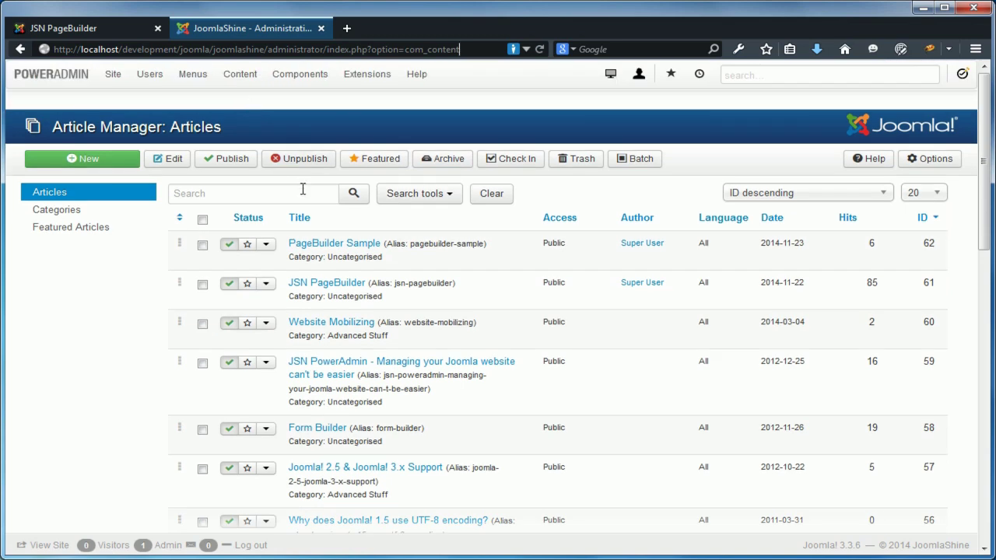
left_click(325, 243)
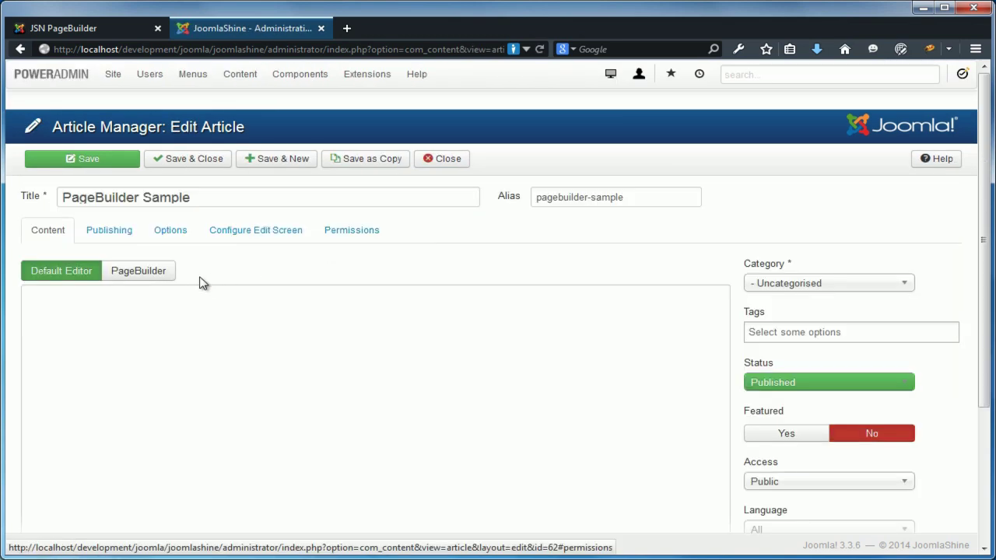
left_click(151, 282)
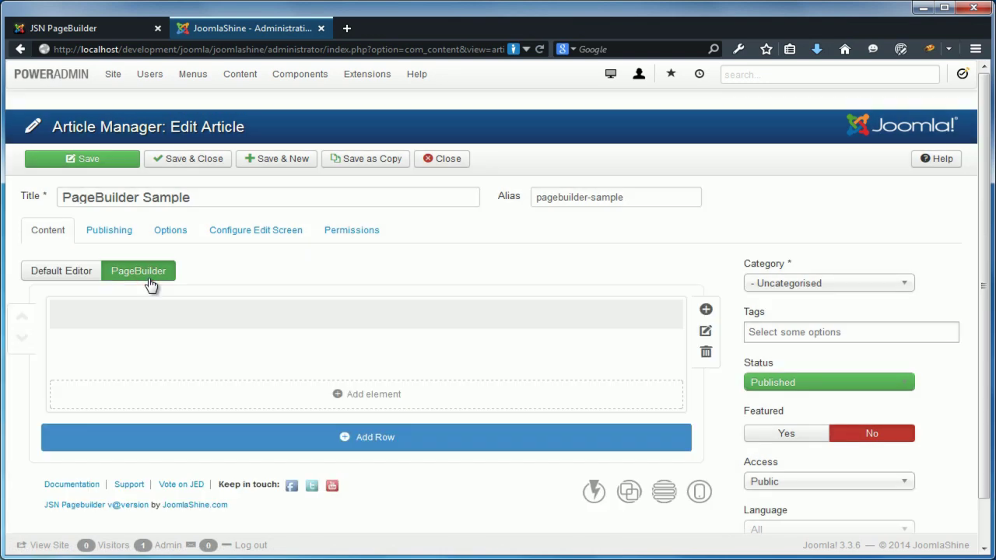
Step: Add a Heading element to the first row with the text "WE MAKE PROFESSIONAL JOOMLA TEMPLATES"
left_click(330, 394)
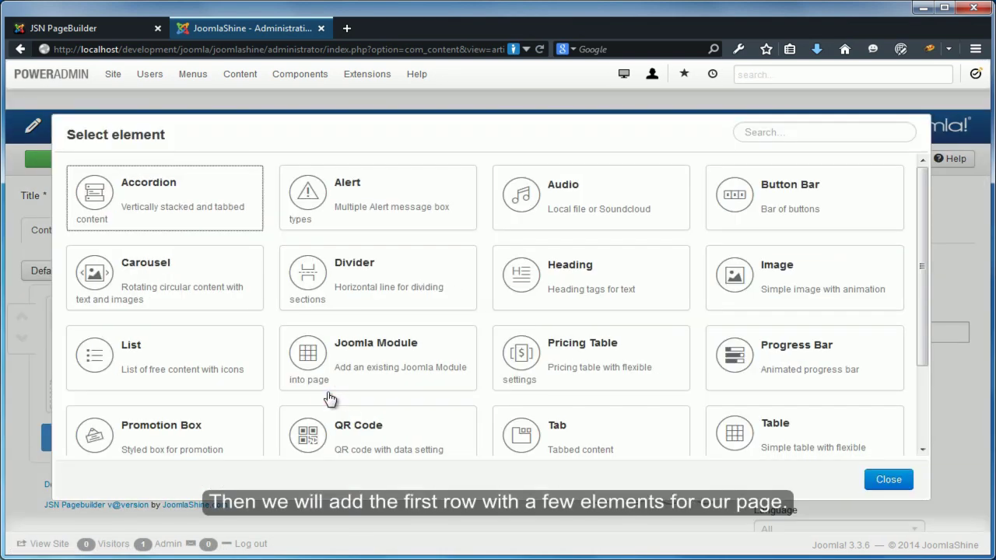
left_click(592, 306)
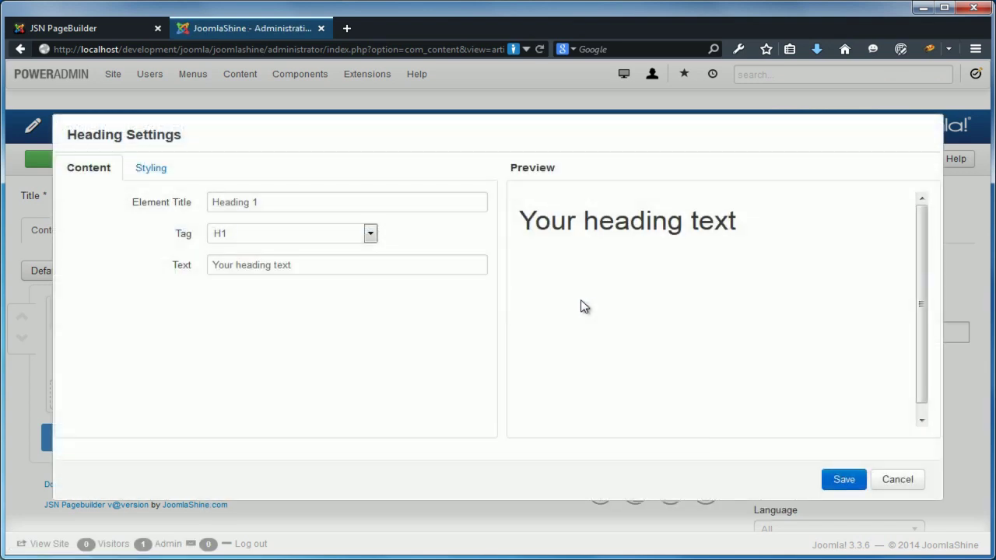
left_click(333, 264)
triple_click(329, 265)
type("WE MAKE PROFESSIONAL JOOMLA TEMPLATES")
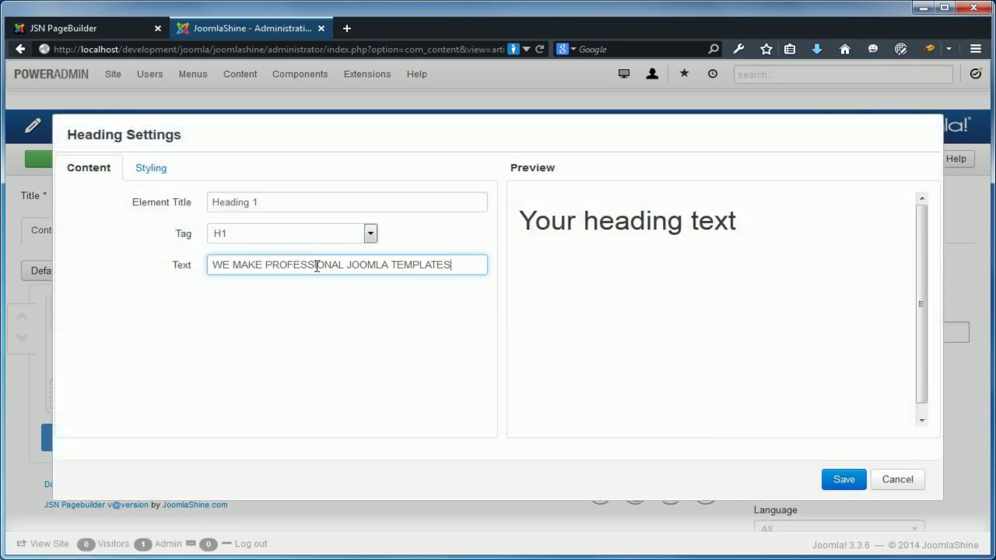
left_click(335, 202)
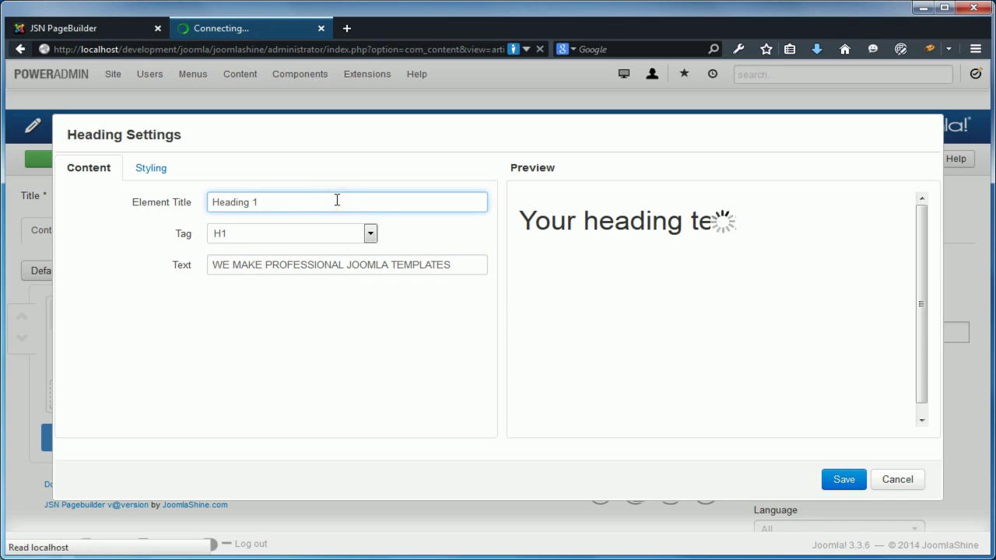
Step: Center the heading and give it a custom font face, the Google font Oswald
left_click(163, 167)
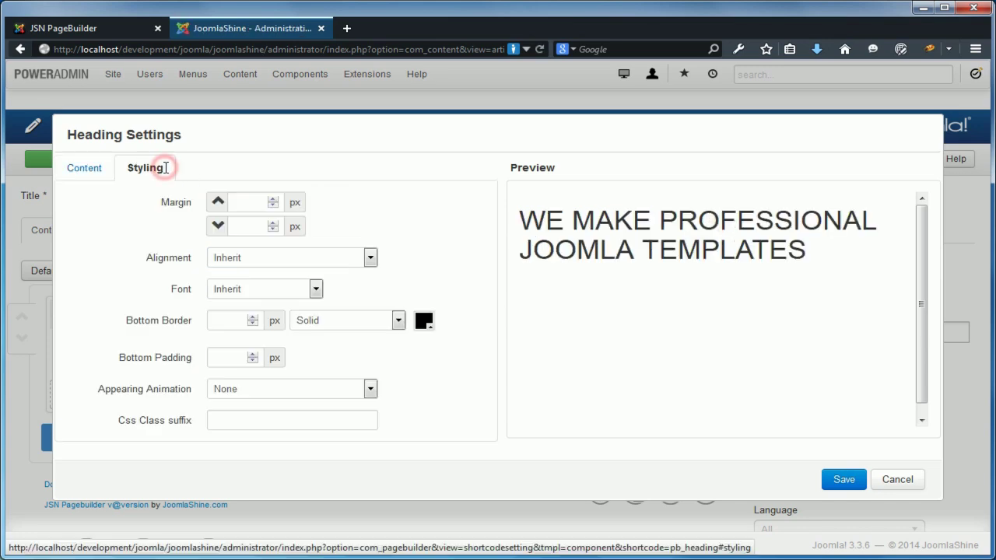
left_click(356, 259)
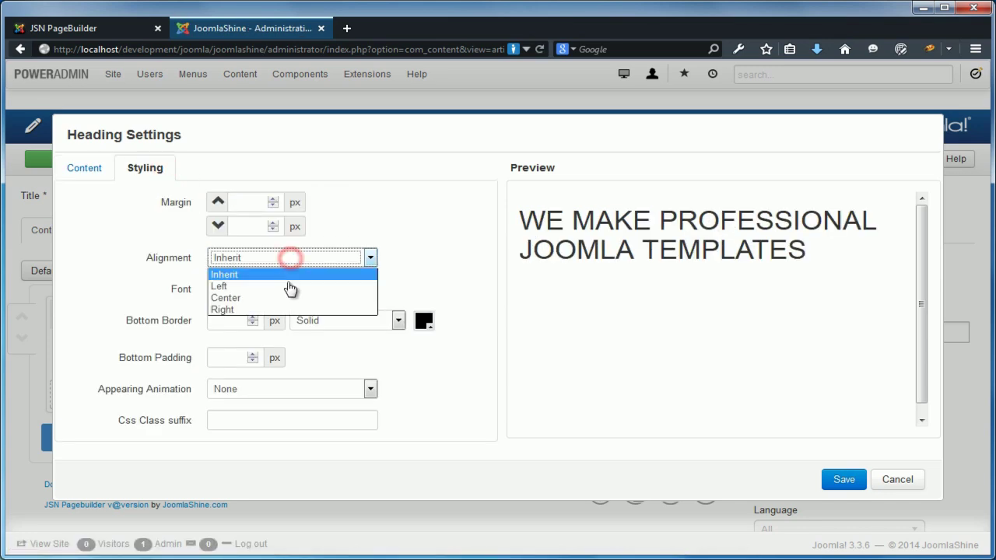
left_click(282, 300)
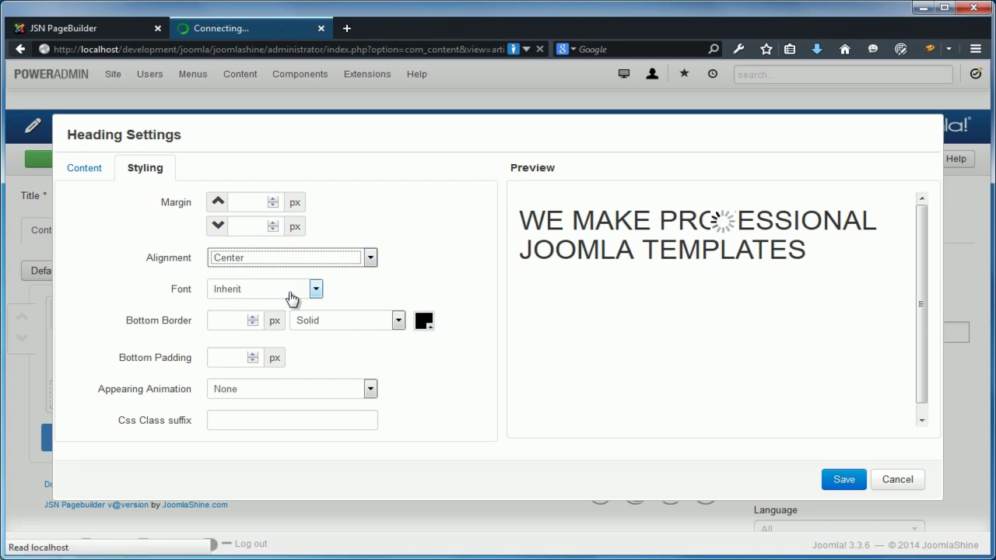
left_click(290, 294)
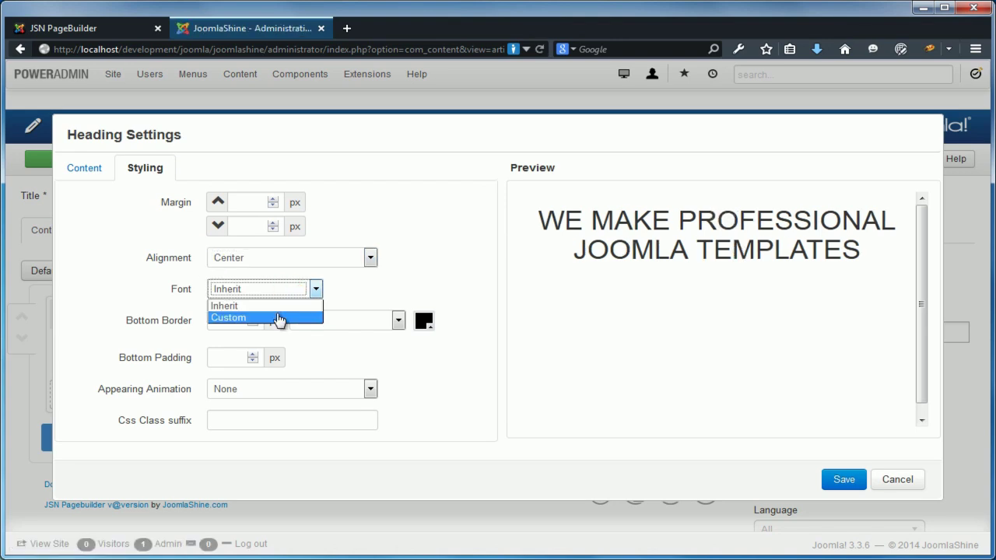
left_click(277, 317)
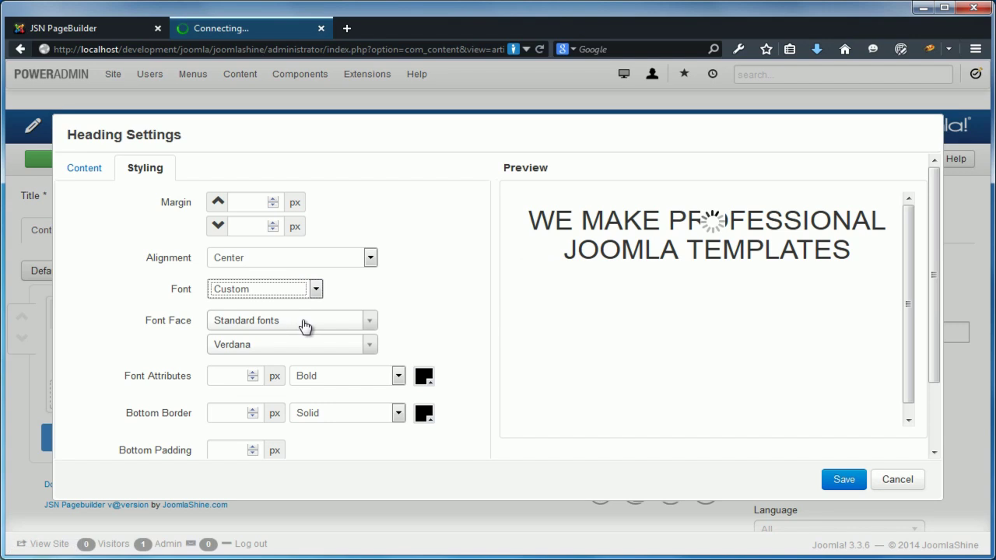
left_click(305, 325)
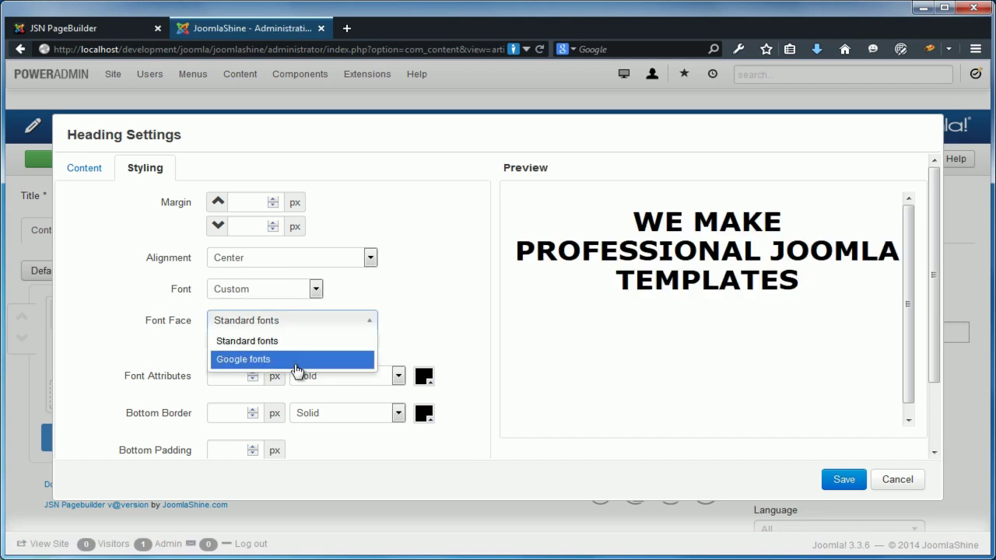
left_click(296, 365)
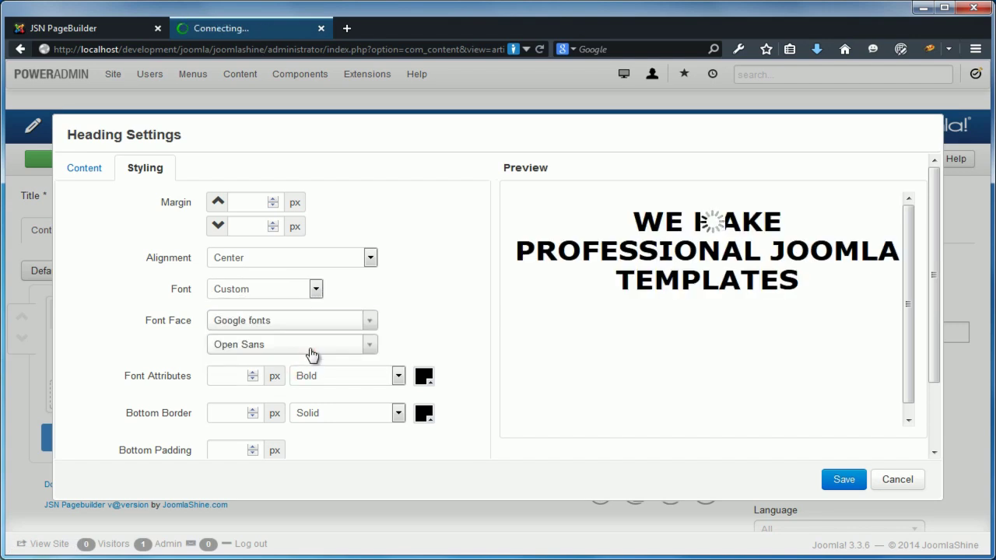
left_click(309, 351)
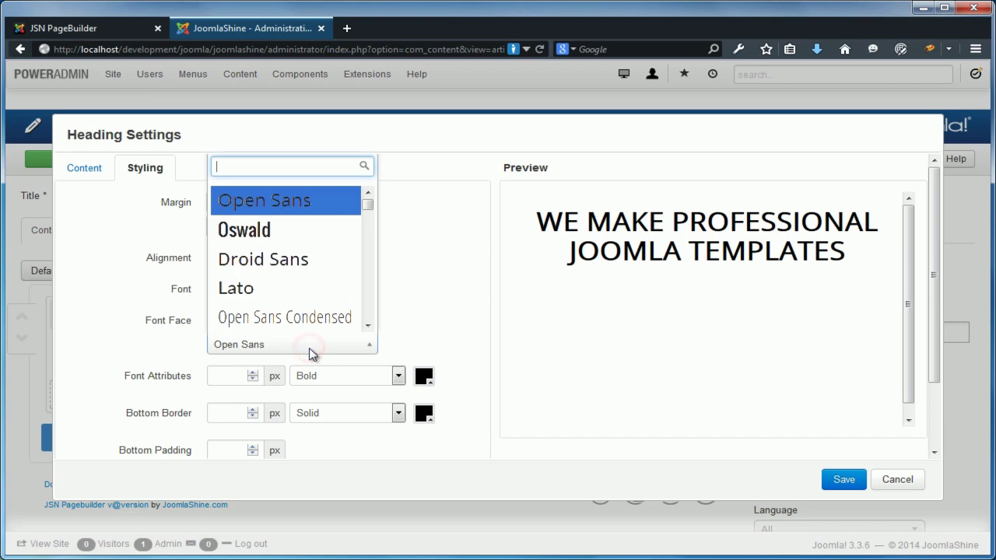
left_click(305, 233)
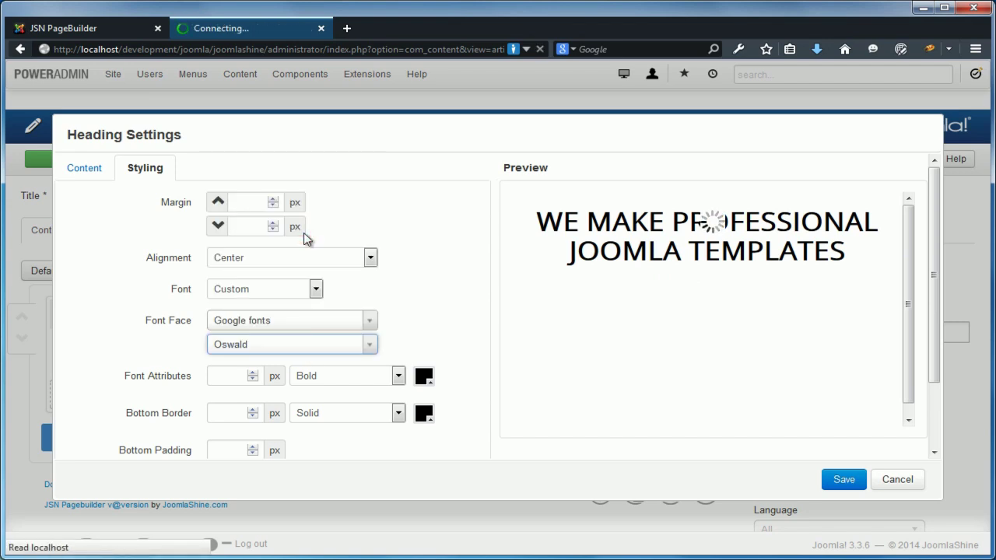
Step: Set the heading's font attributes to 36 px, Normal and white, and save the heading
left_click(347, 379)
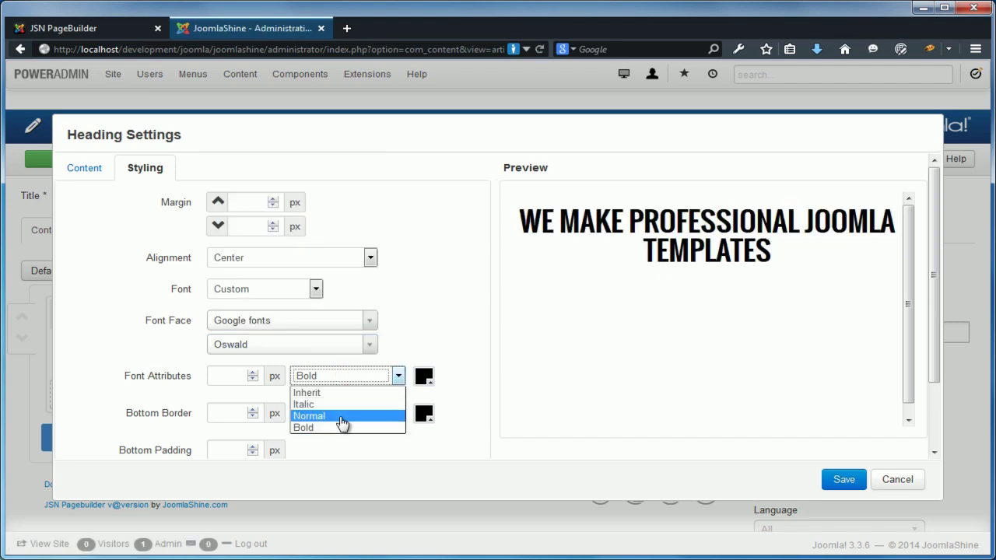
left_click(332, 413)
left_click(225, 375)
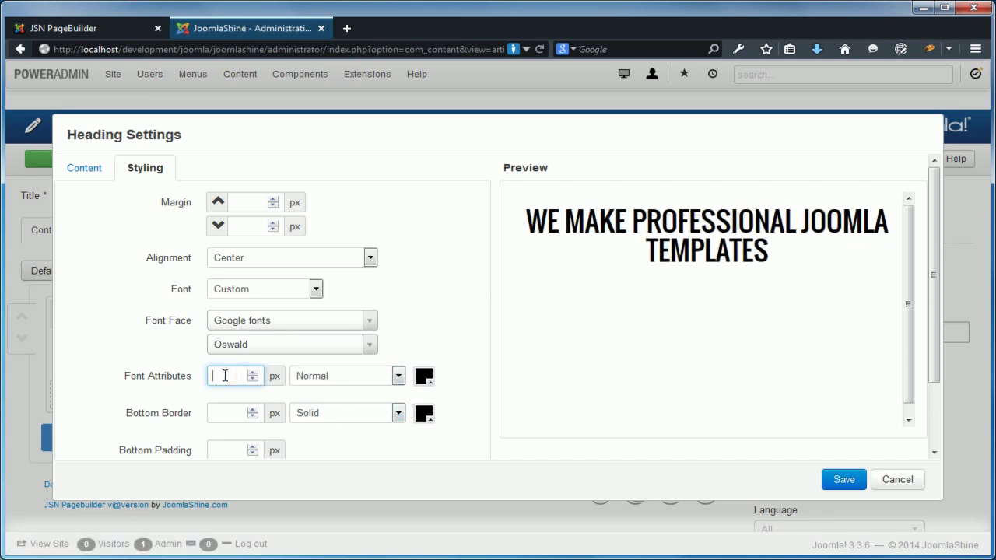
left_click(424, 377)
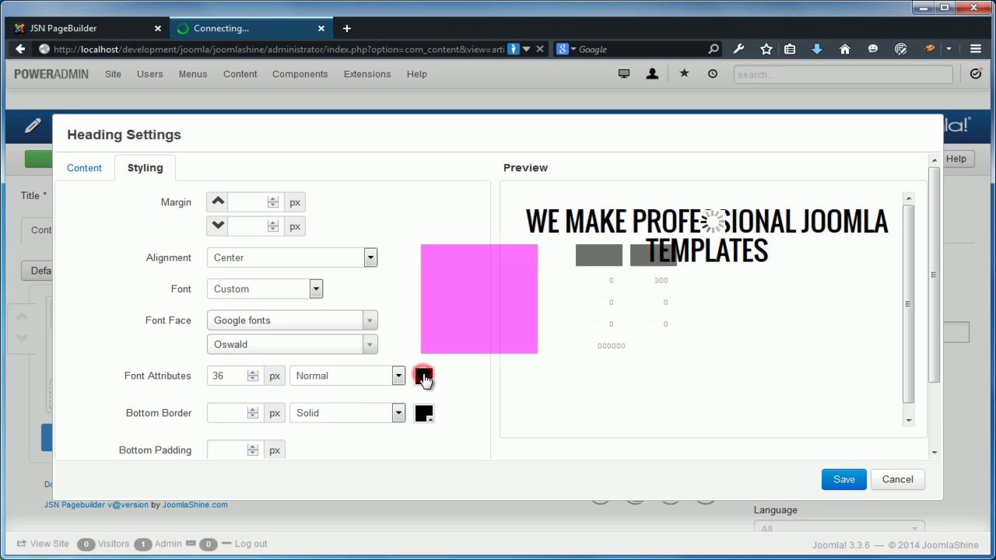
left_click_drag(418, 351, 420, 243)
left_click(419, 223)
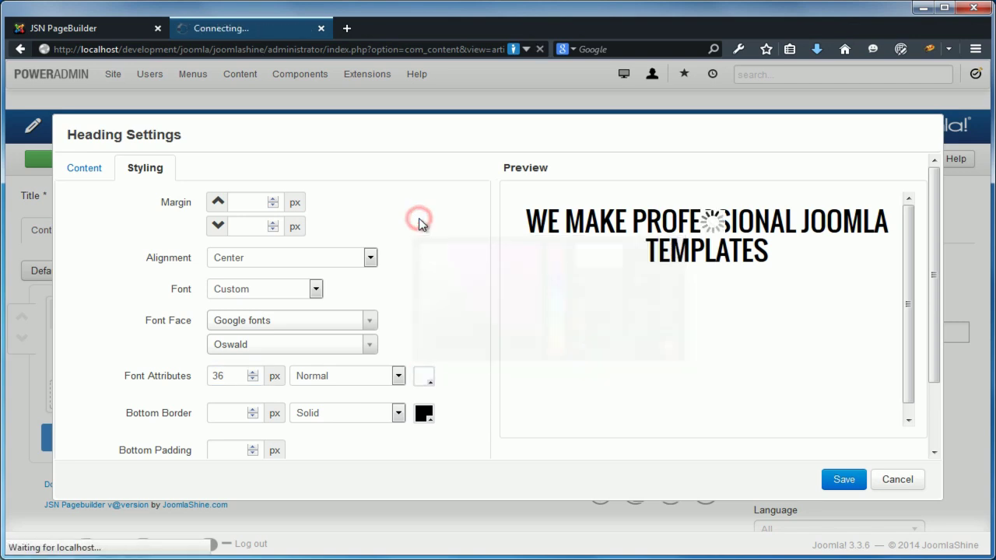
left_click(843, 480)
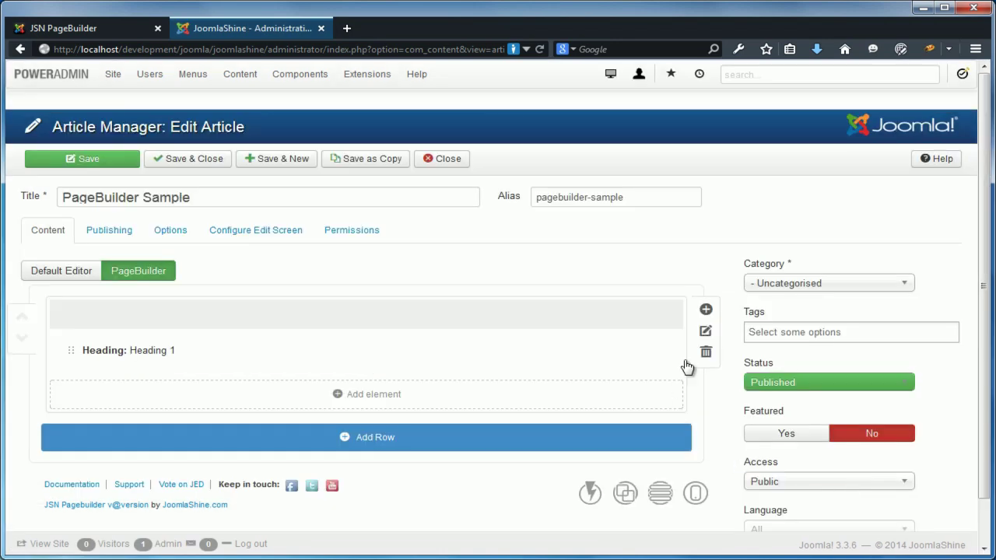
Step: Give the row an image background using the night bridge picture wallpaper.jpg from the headers folder
left_click(706, 331)
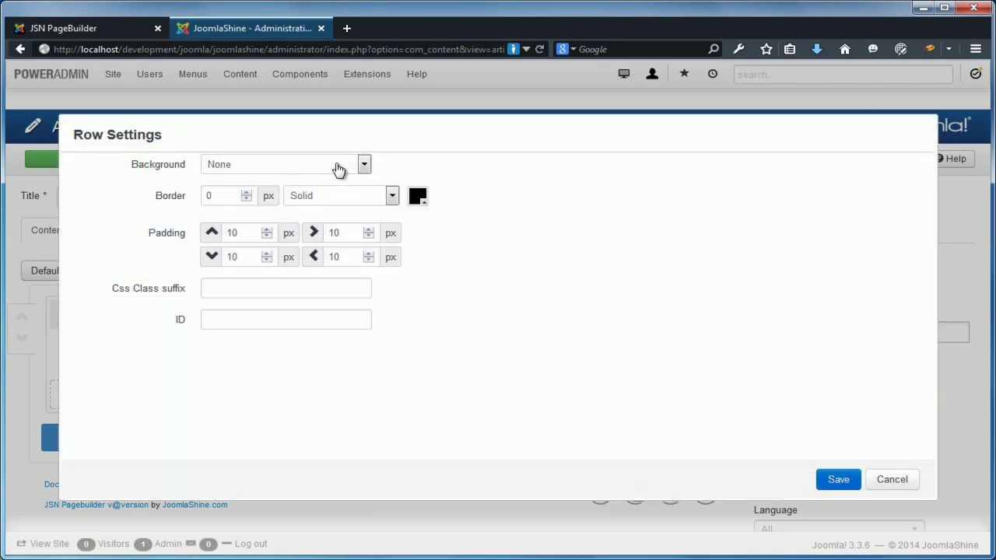
left_click(336, 166)
left_click(292, 230)
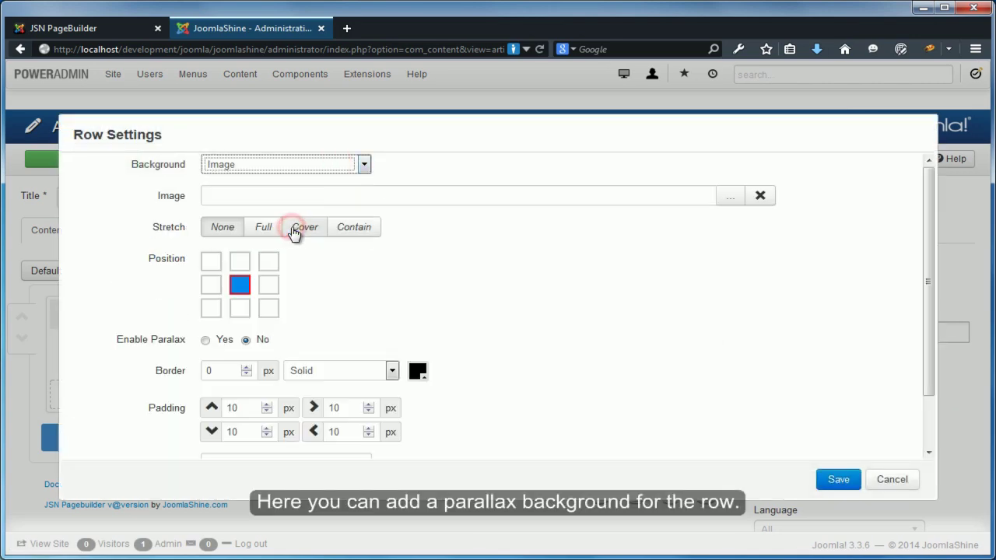
left_click(728, 196)
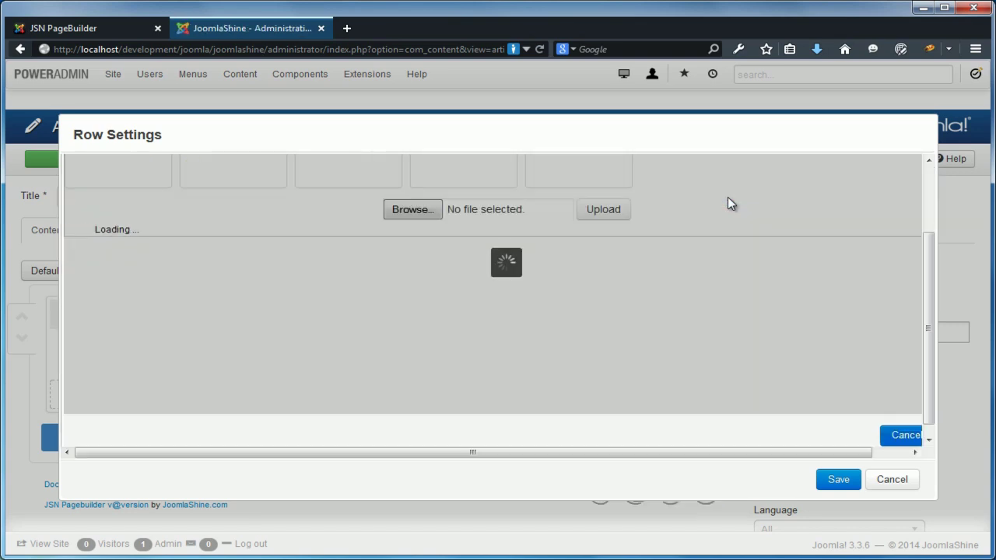
scroll(488, 312, "up", 2)
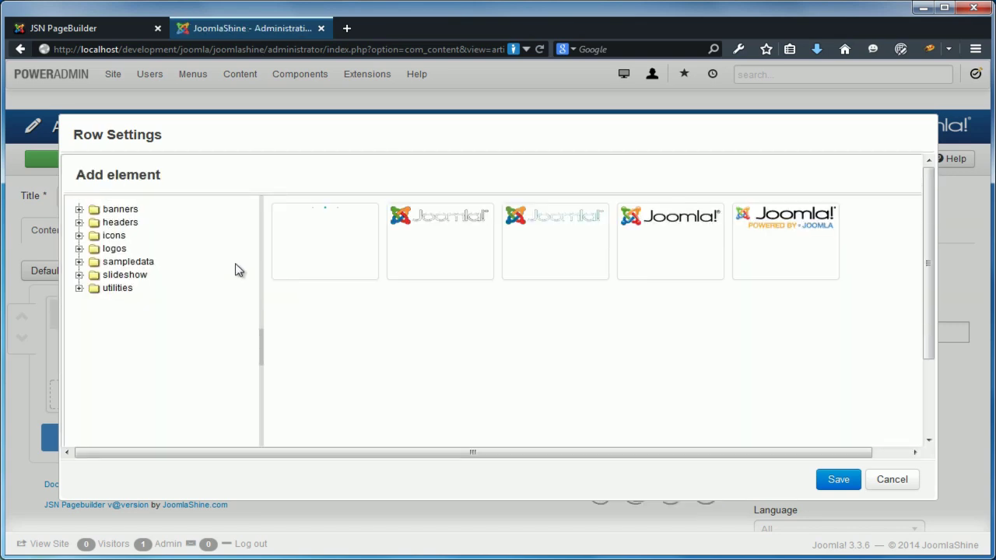
left_click(123, 222)
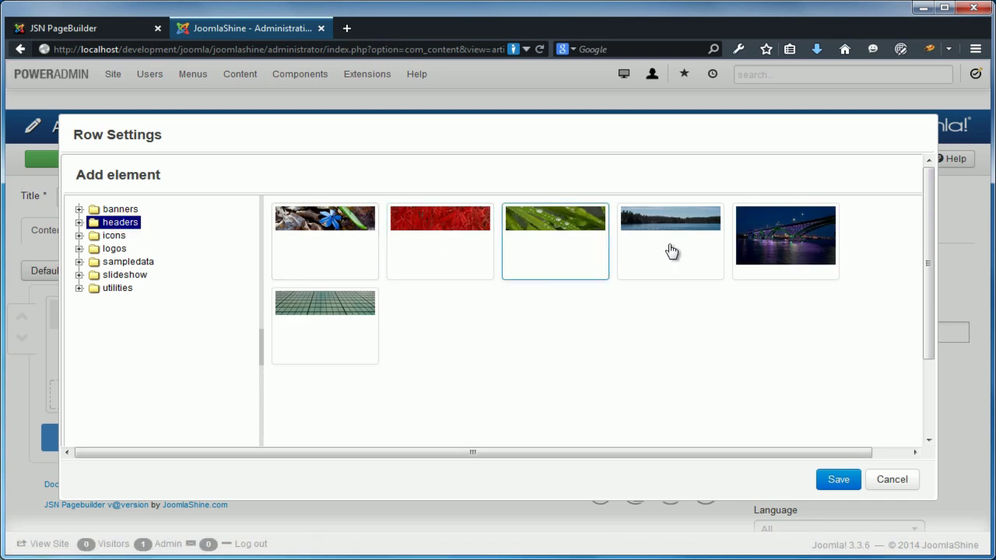
left_click(780, 247)
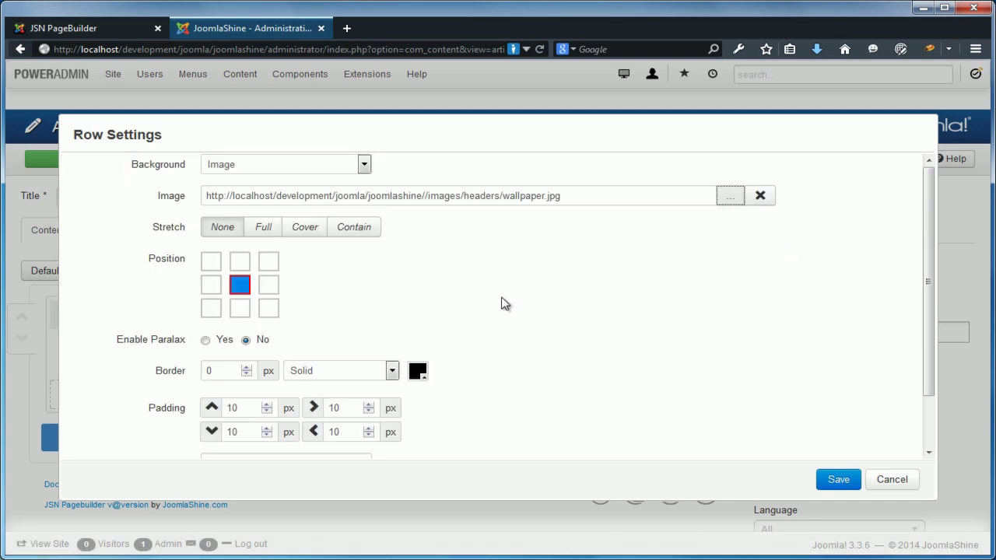
Step: Enable parallax for the row background and set the row's top and bottom padding to 150 px
left_click(207, 341)
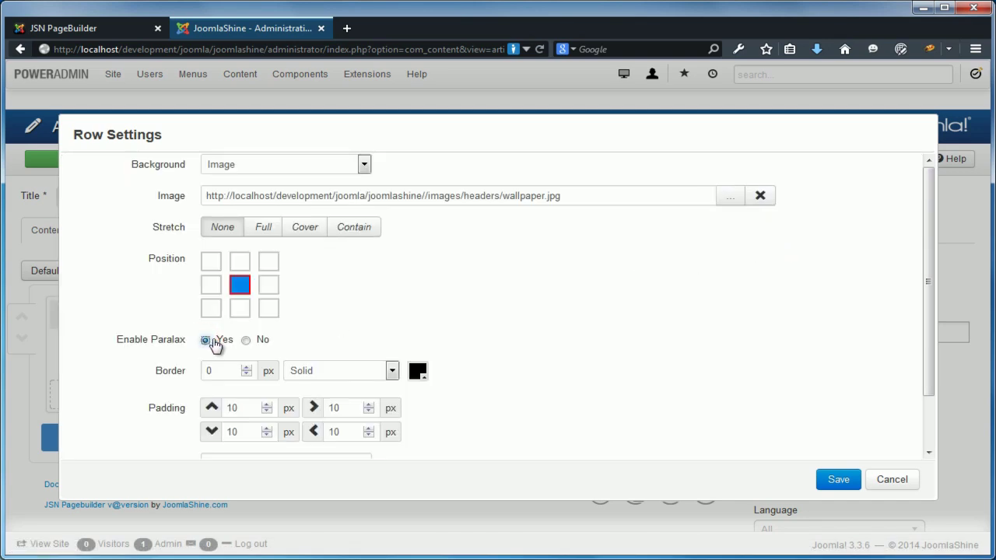
scroll(482, 312, "down", 2)
double_click(242, 353)
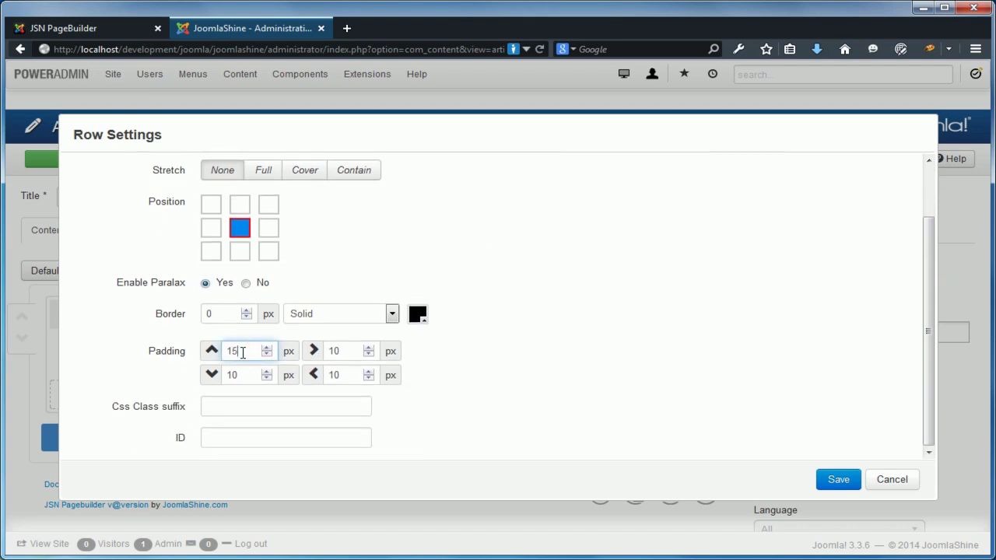
key("Tab")
key("Tab")
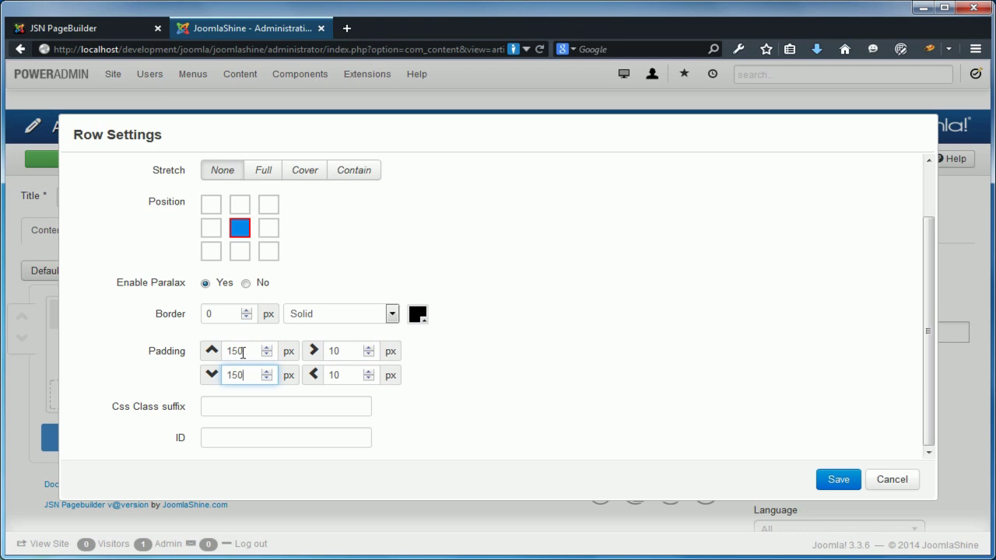
Step: Save the row settings and add an H2 heading reading "All of our templates & extensions have outstanding design, functionality and usability" to the row
left_click(836, 480)
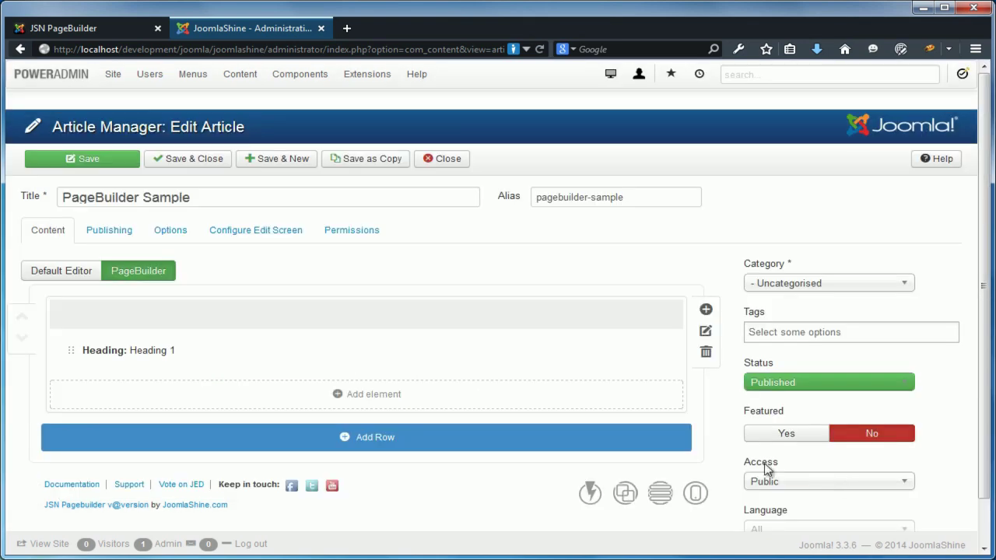
left_click(514, 403)
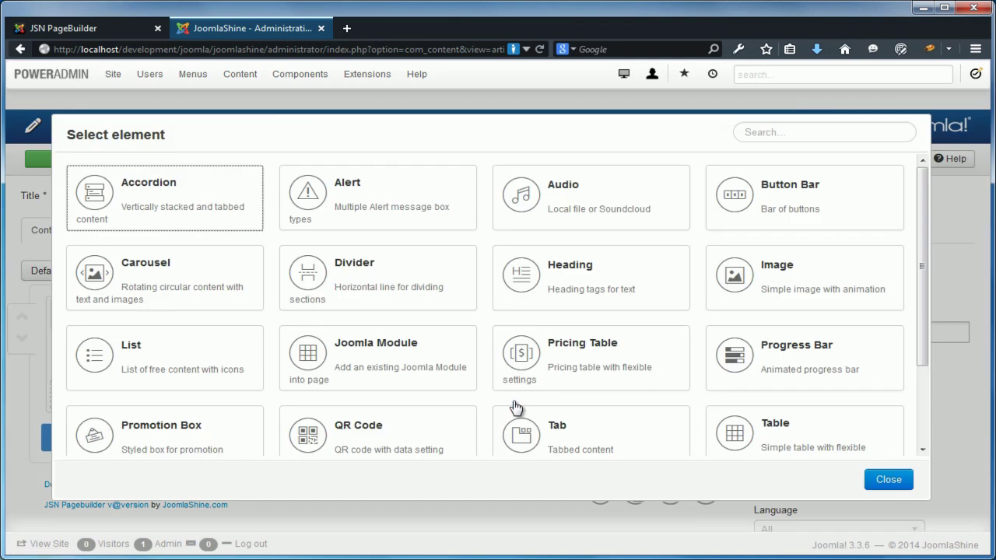
left_click(590, 279)
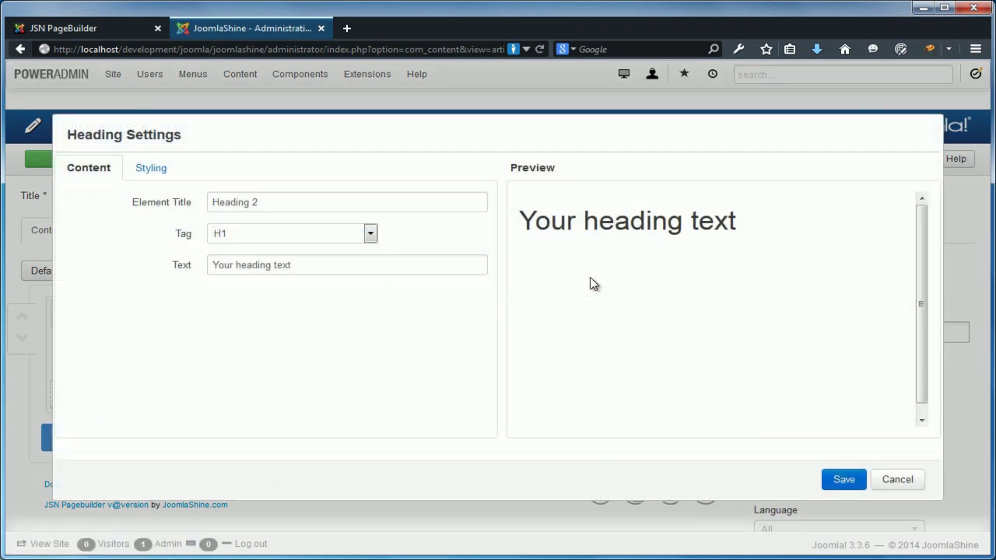
left_click(330, 236)
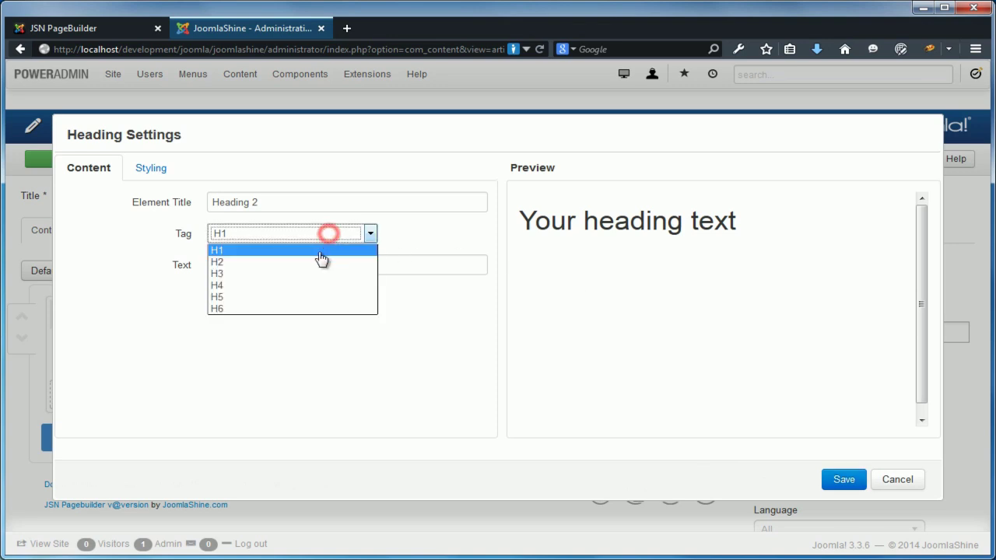
left_click(315, 261)
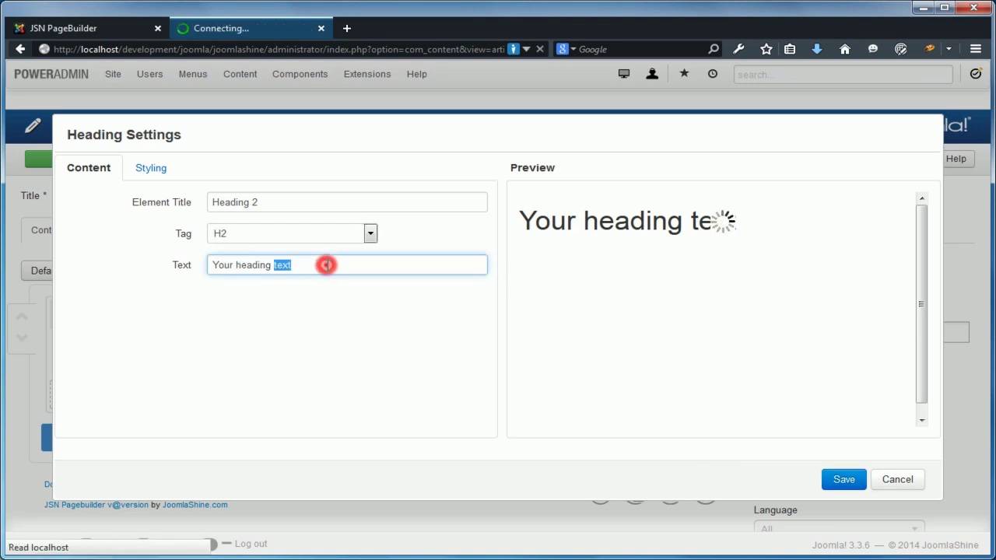
triple_click(328, 265)
key("ctrl+v")
left_click(356, 201)
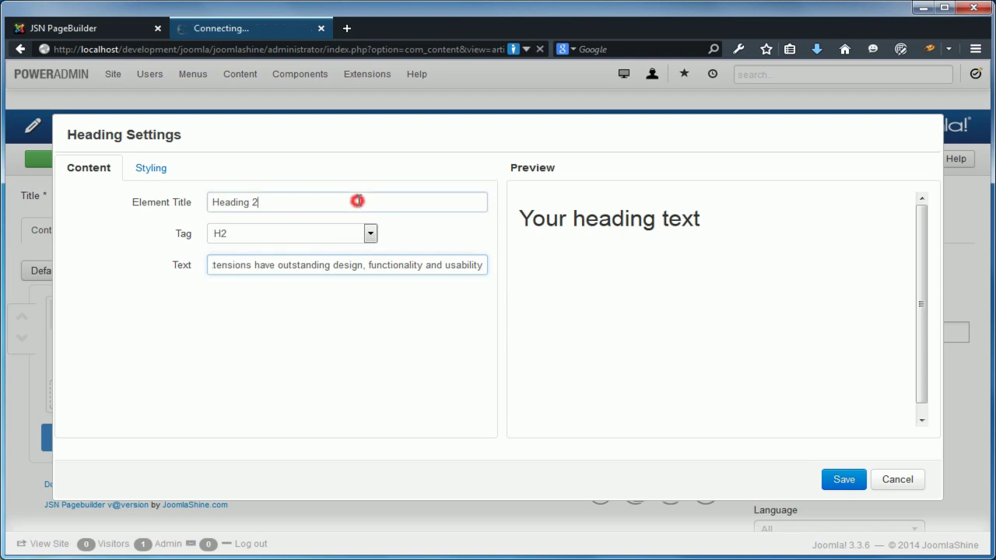
Step: Center the second heading and give it a custom font face, the Google font Open Sans
left_click(162, 170)
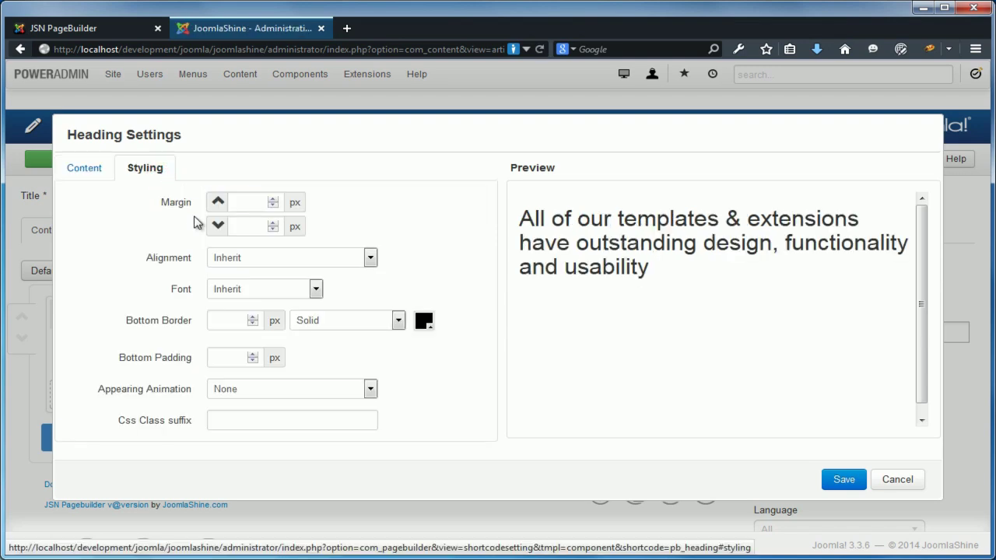
left_click(274, 257)
left_click(260, 301)
left_click(274, 289)
left_click(265, 320)
left_click(285, 320)
left_click(255, 359)
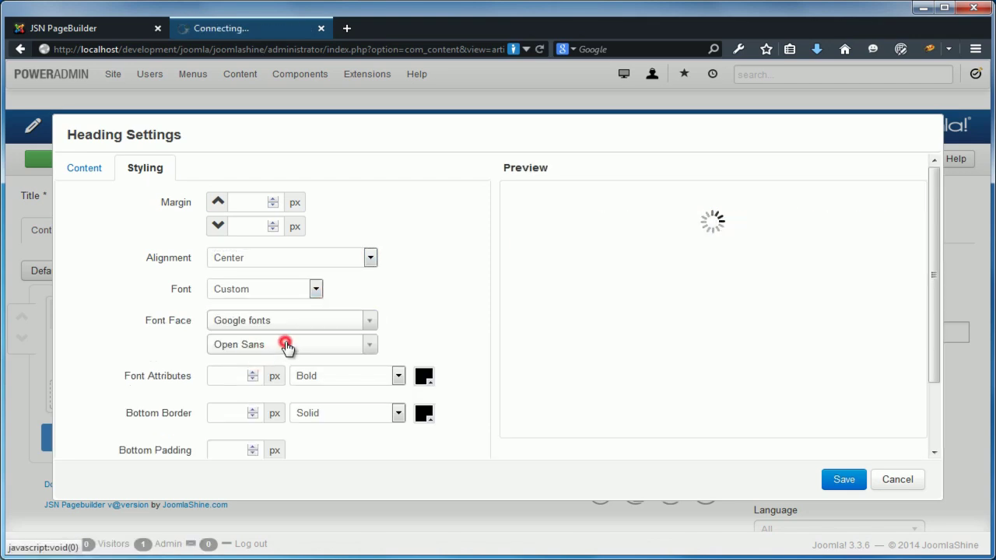
left_click(284, 344)
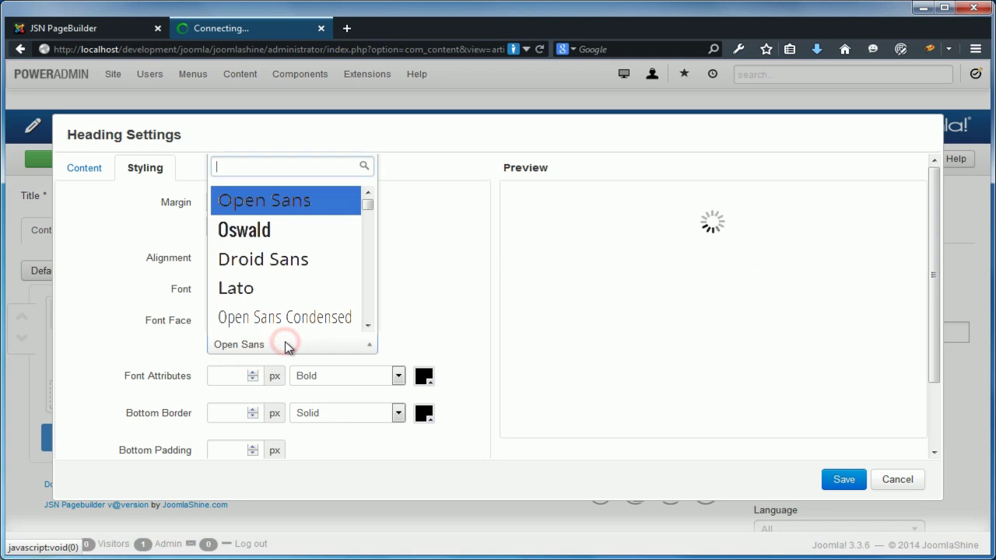
left_click(298, 201)
Step: Set the second heading's font attributes to Normal, 20 px and white, and save the heading
left_click(360, 373)
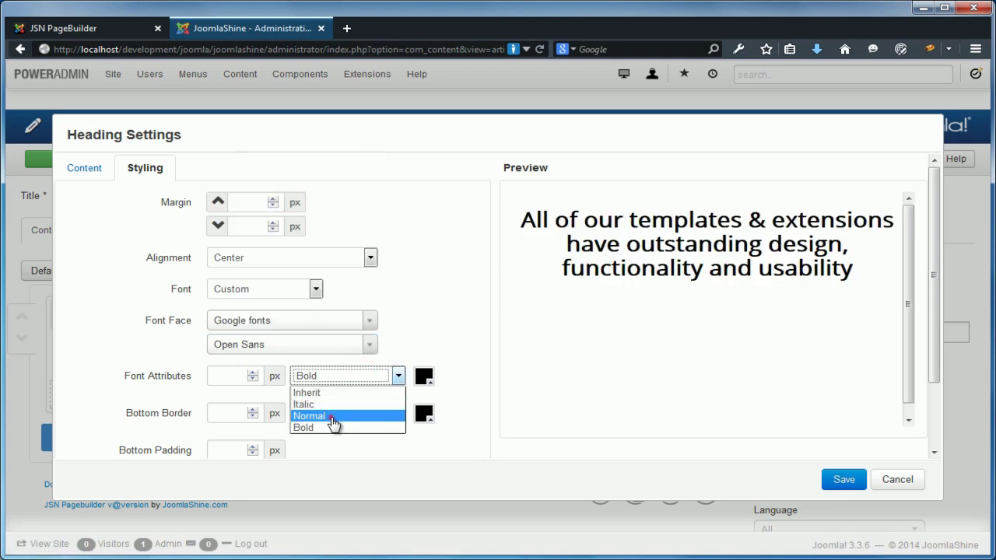
left_click(331, 415)
left_click(220, 375)
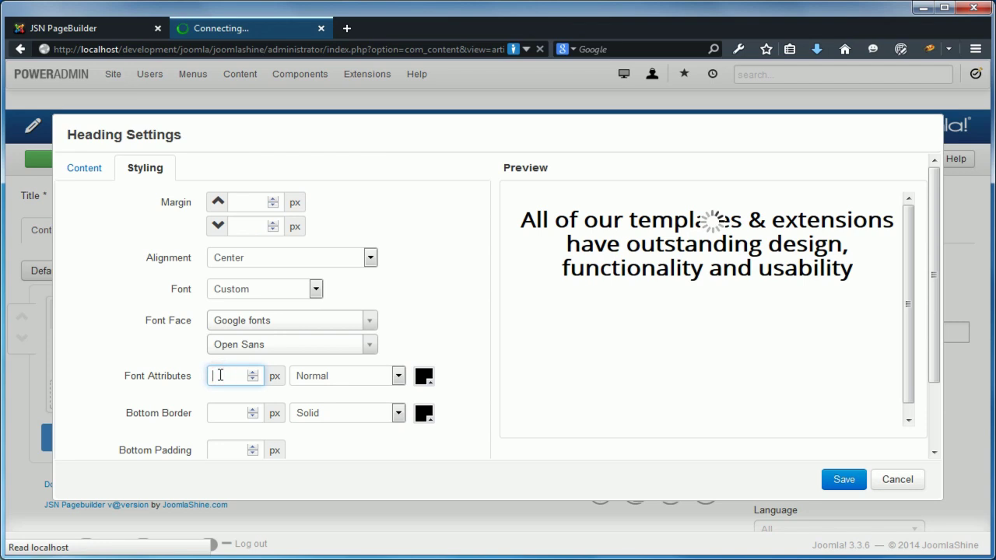
type("20")
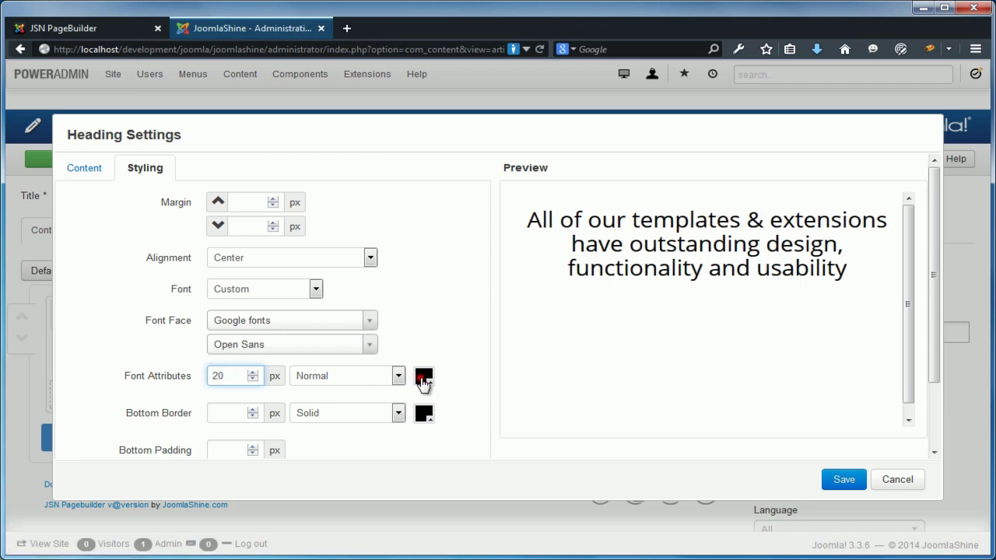
left_click(424, 379)
mouse_move(427, 329)
left_mouse_down()
mouse_move(436, 249)
mouse_move(419, 247)
left_mouse_up()
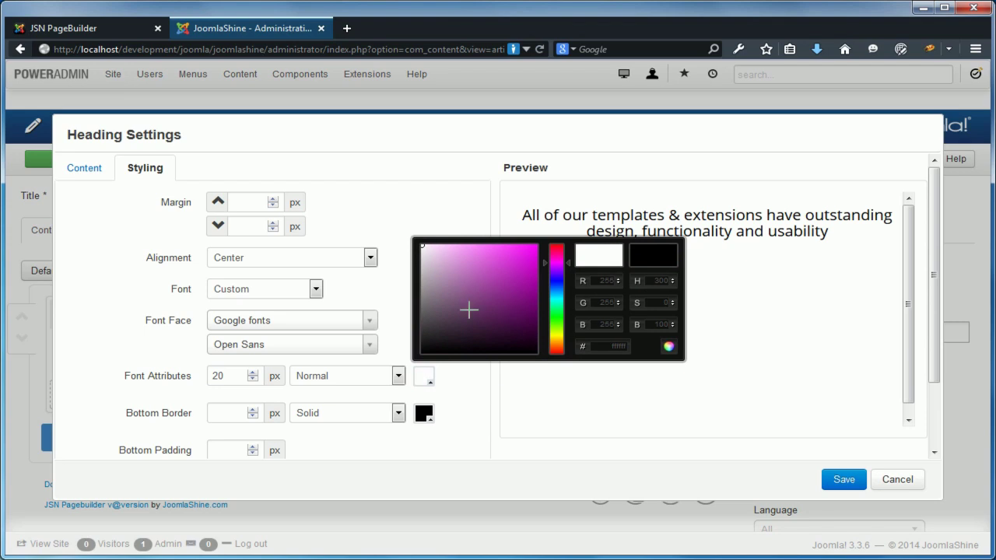
left_click(490, 390)
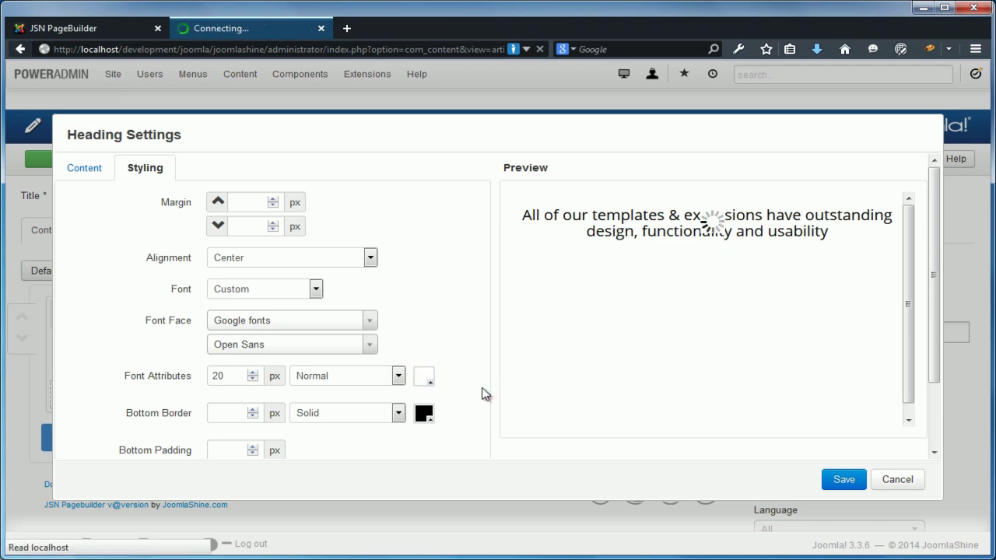
left_click(833, 487)
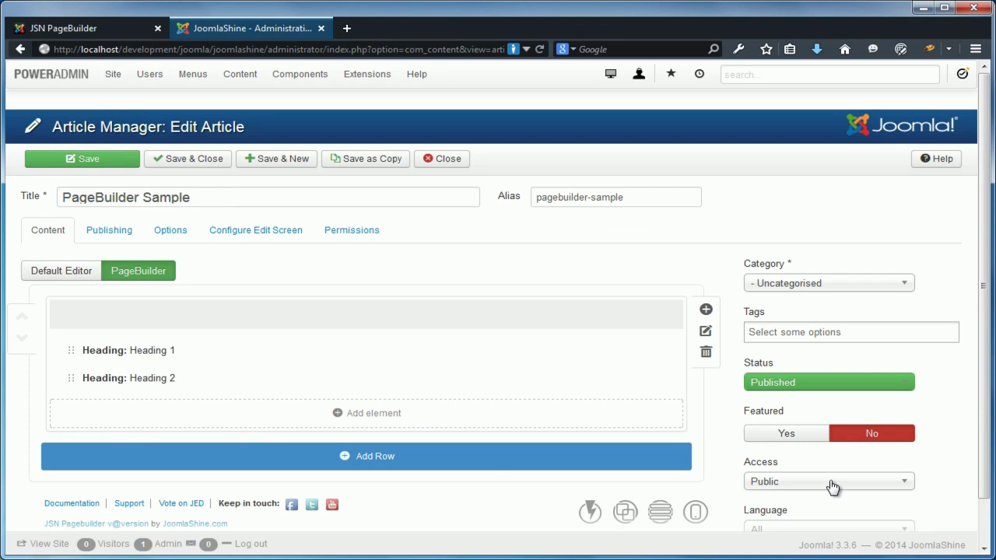
Step: Save the article and reload the JSN PageBuilder page on the site front end to check it
left_click(91, 163)
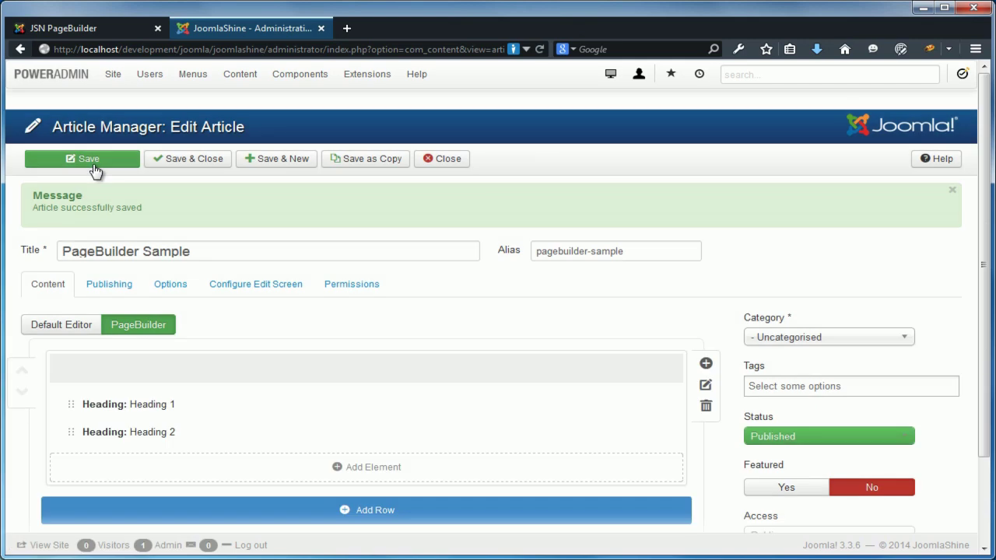
left_click(90, 29)
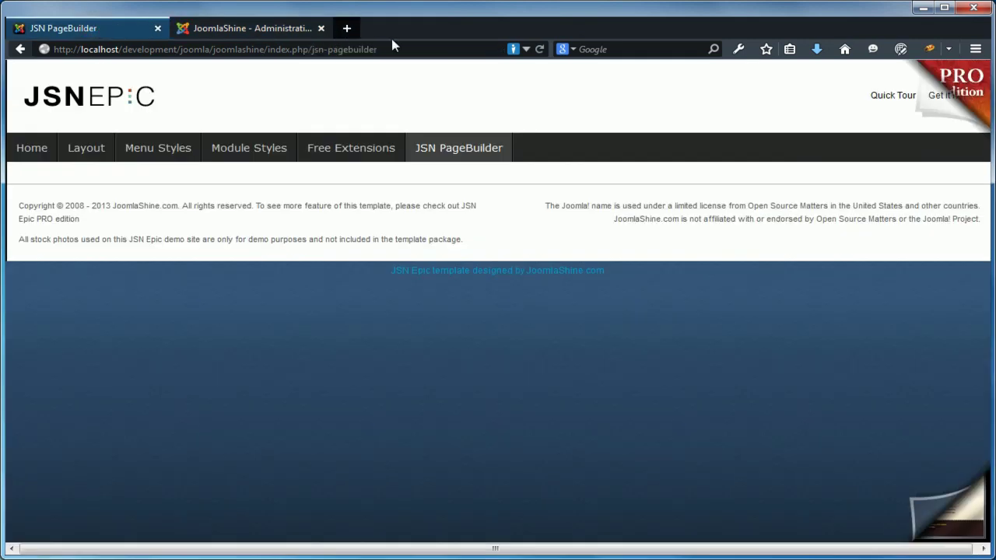
left_click(540, 51)
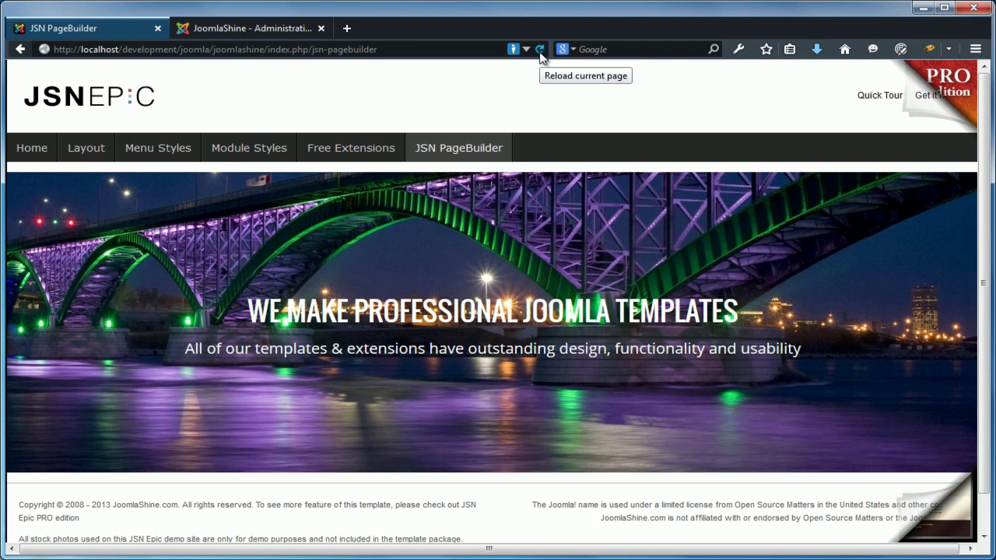
Step: Return to the article editor and add a second row split into two columns
left_click(263, 29)
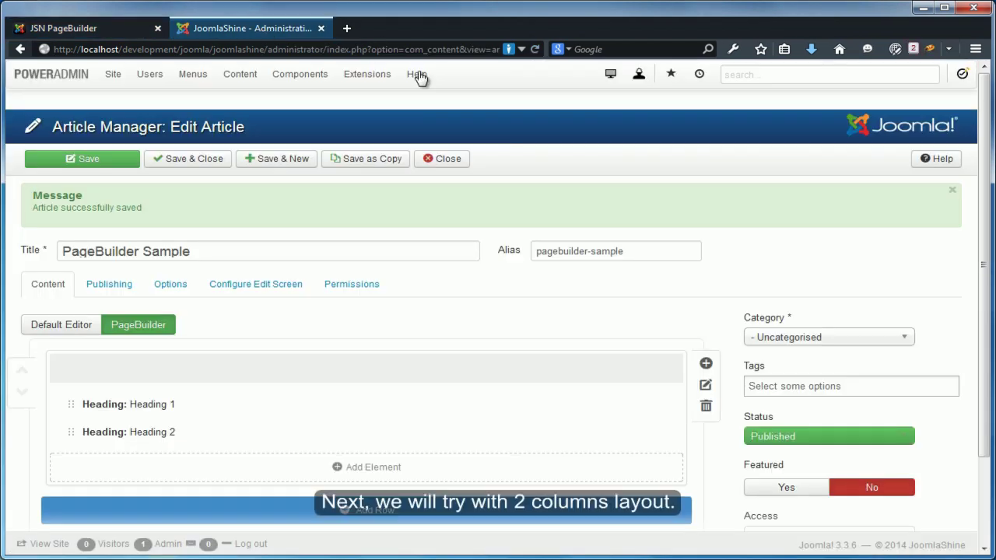
scroll(983, 226, "down", 2)
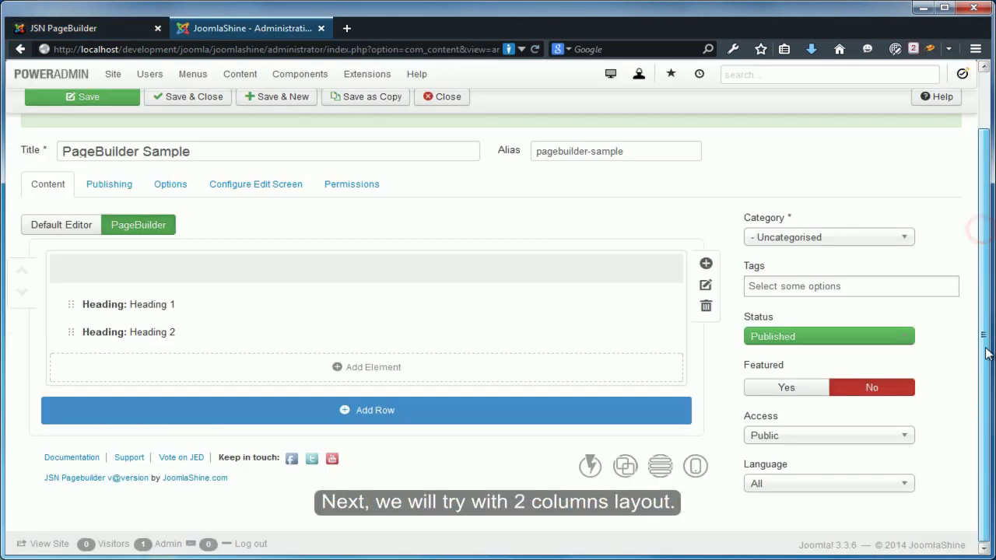
left_click(541, 415)
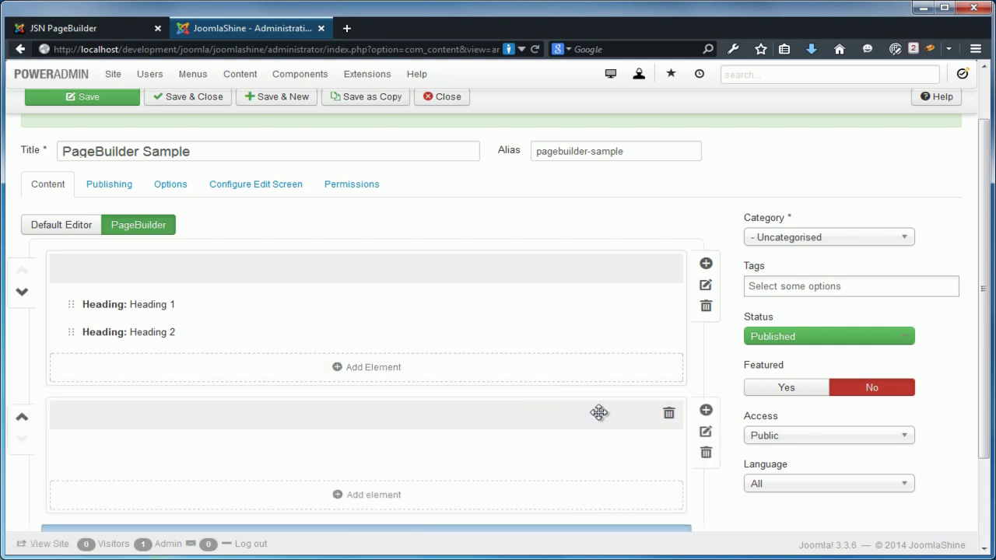
left_click(710, 413)
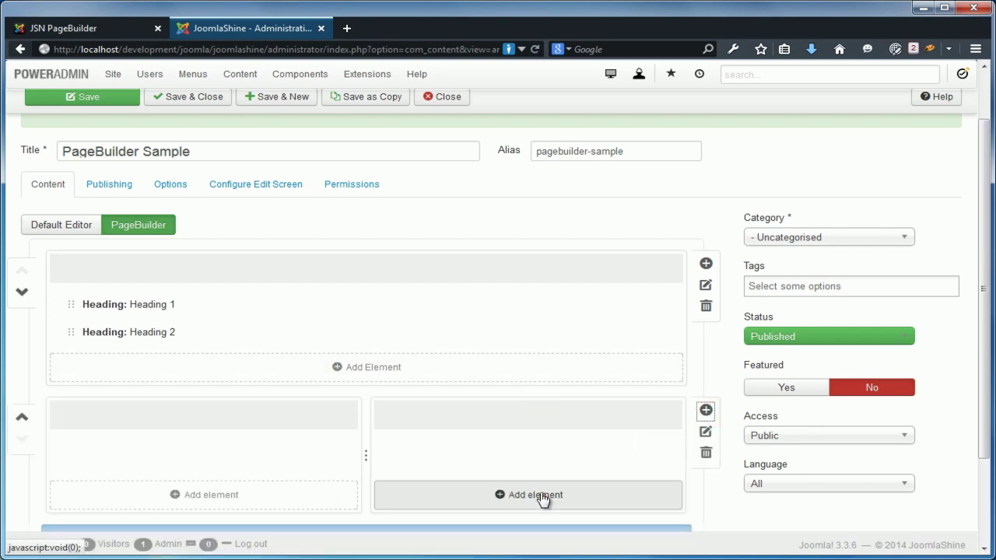
Step: Add an Image element to the second row's right column, using the responsive devices picture from the utilities folder
left_click(540, 495)
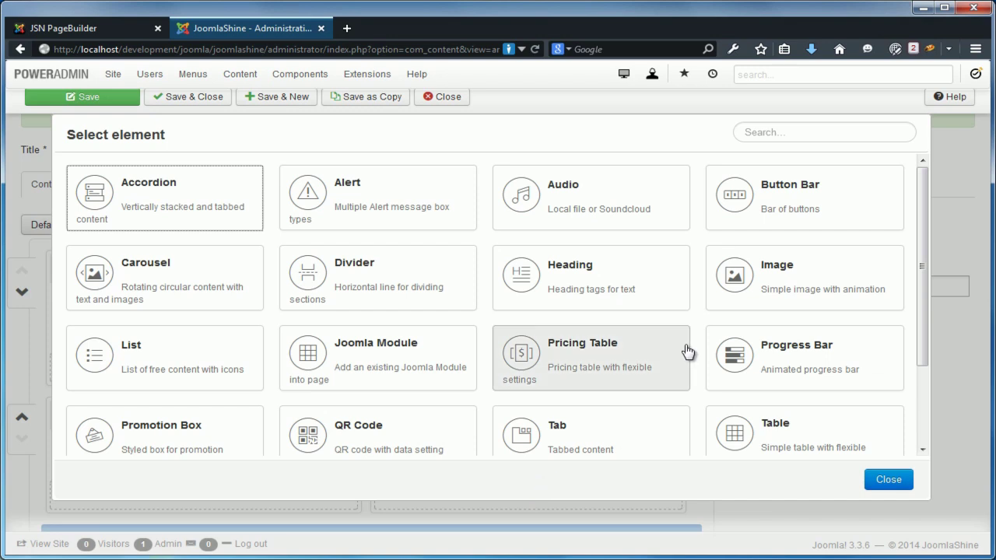
left_click(761, 294)
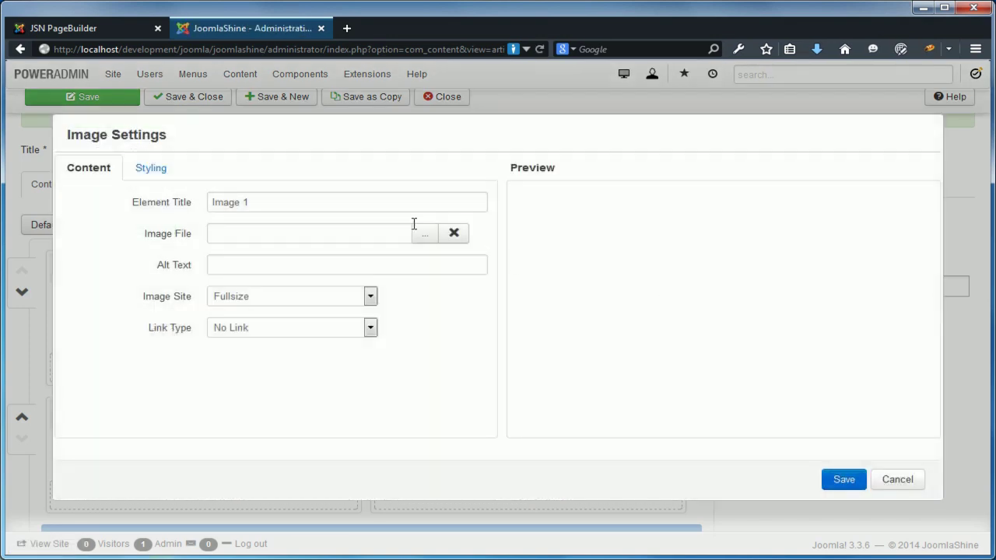
left_click(411, 224)
left_click(419, 233)
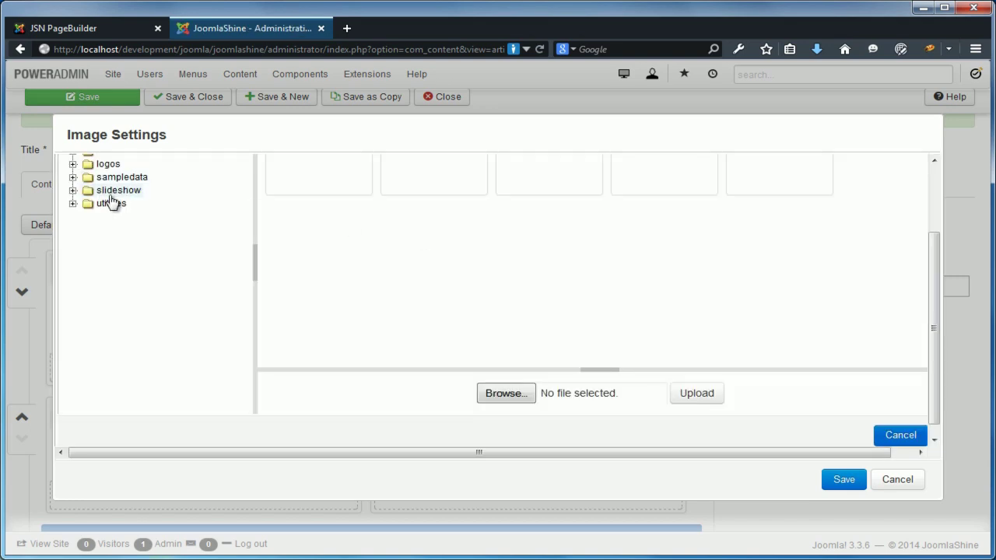
left_click(109, 203)
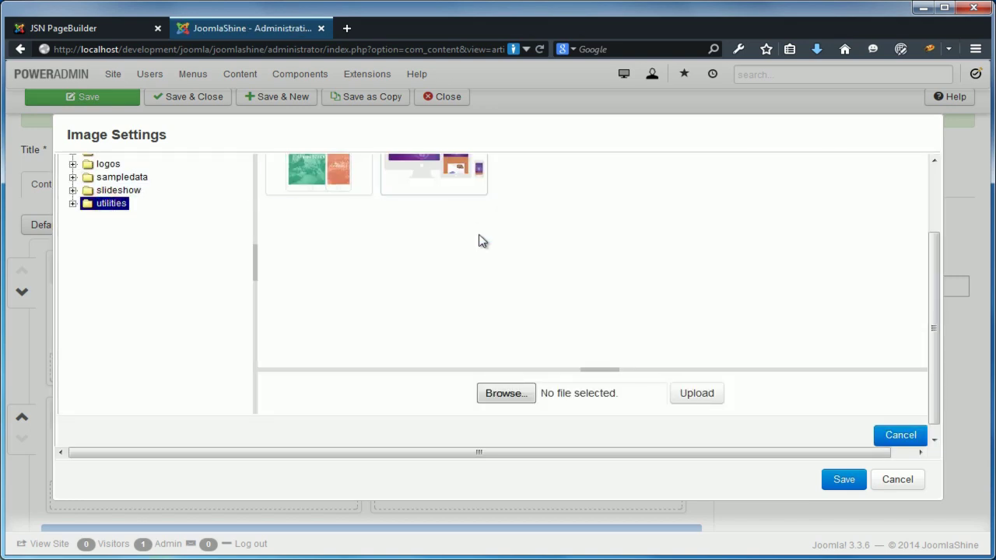
scroll(481, 242, "up", 1)
left_click(428, 241)
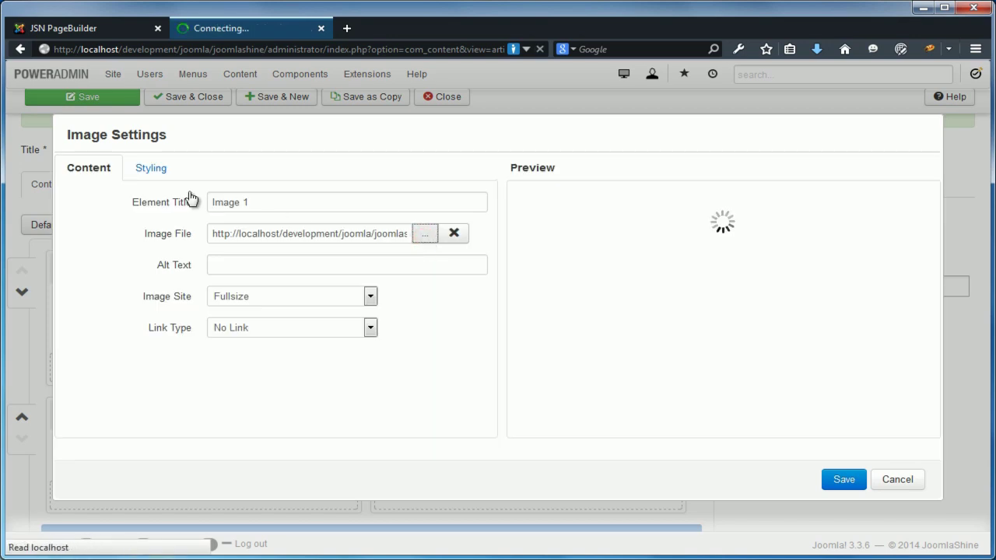
Step: Set the image's alignment to Left and save the image element
left_click(151, 168)
left_click(260, 234)
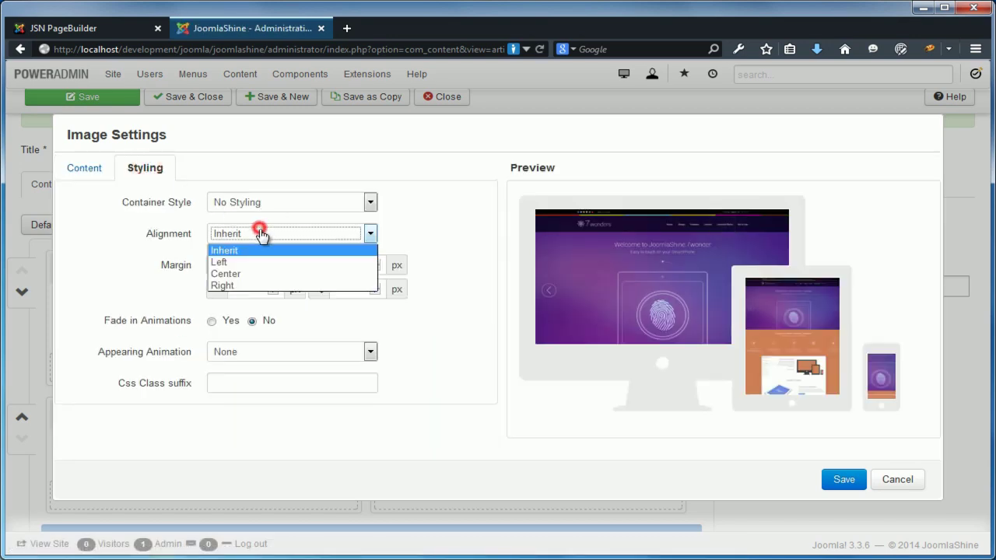
left_click(253, 259)
left_click(833, 480)
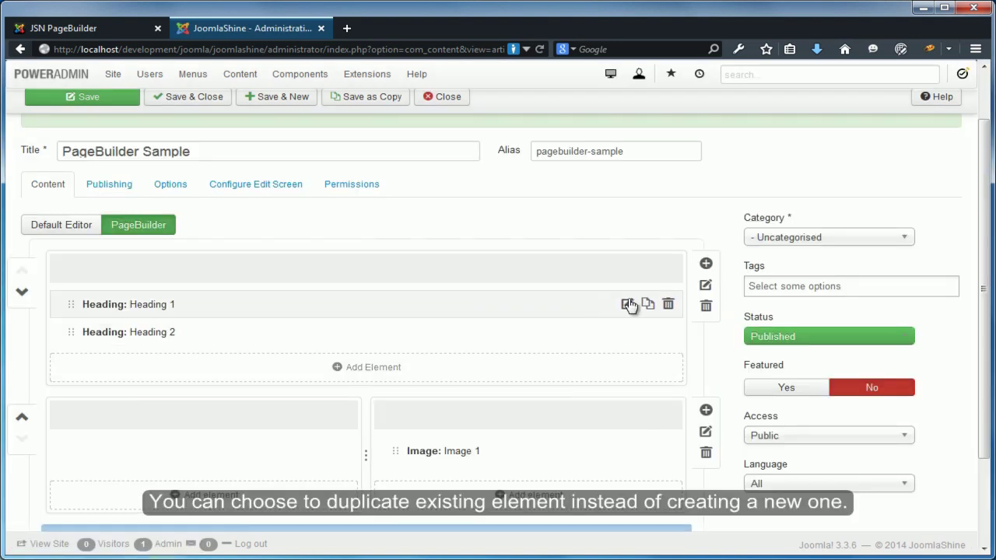
Step: Duplicate the Heading 1 element and move the copy into the second row's empty left column
left_click(648, 303)
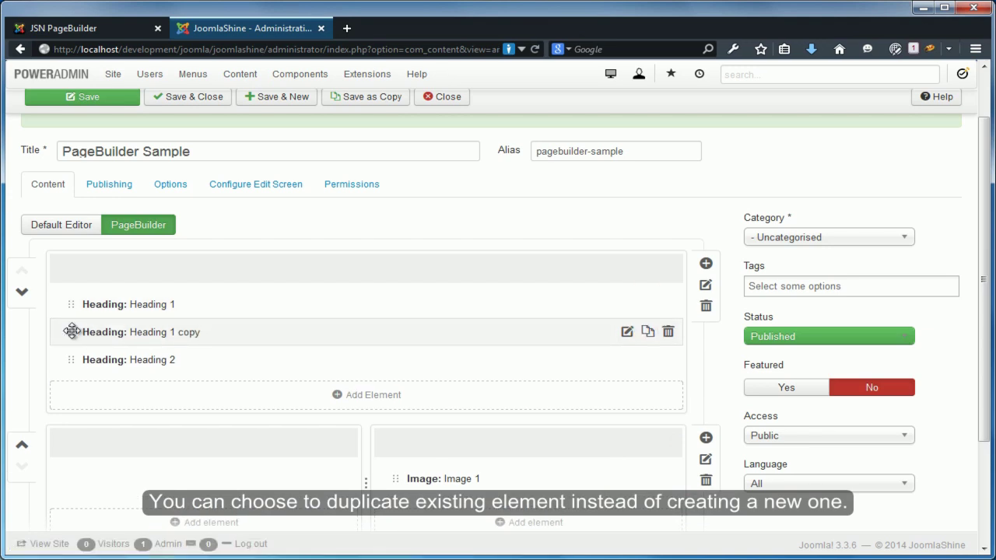
left_click_drag(70, 358, 102, 461)
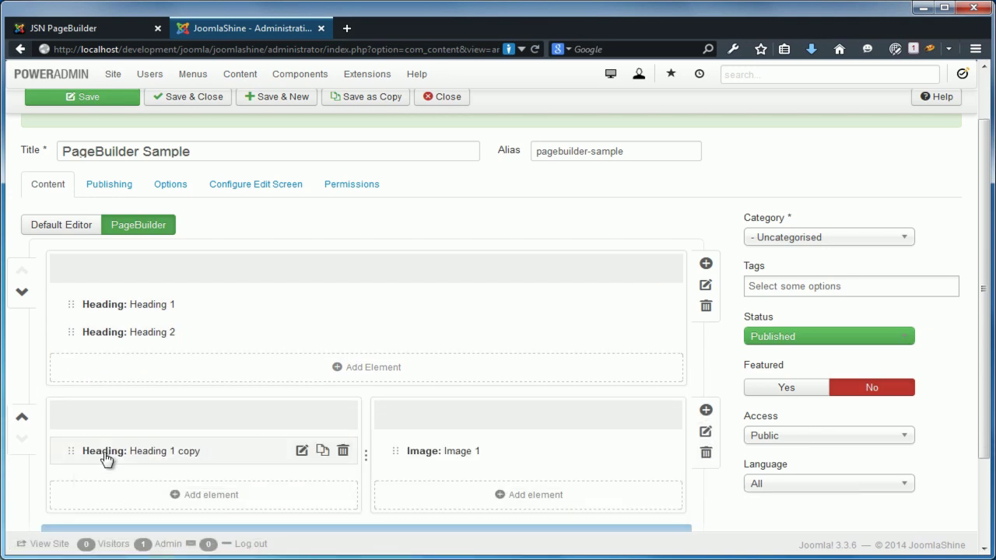
Step: Change the copied heading's text to "RESPONSIVE LAYOUT" and its tag to H3
left_click(300, 451)
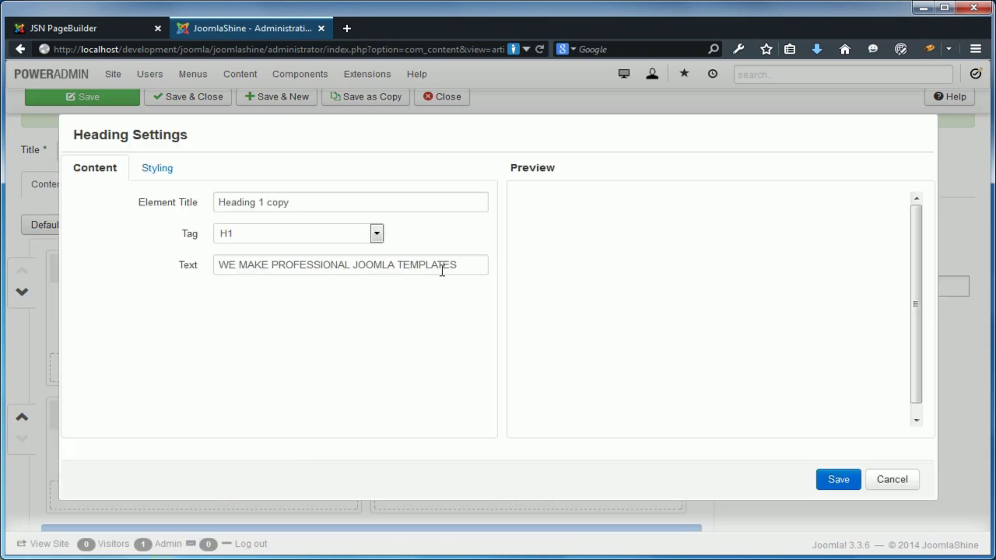
left_click_drag(471, 265, 218, 265)
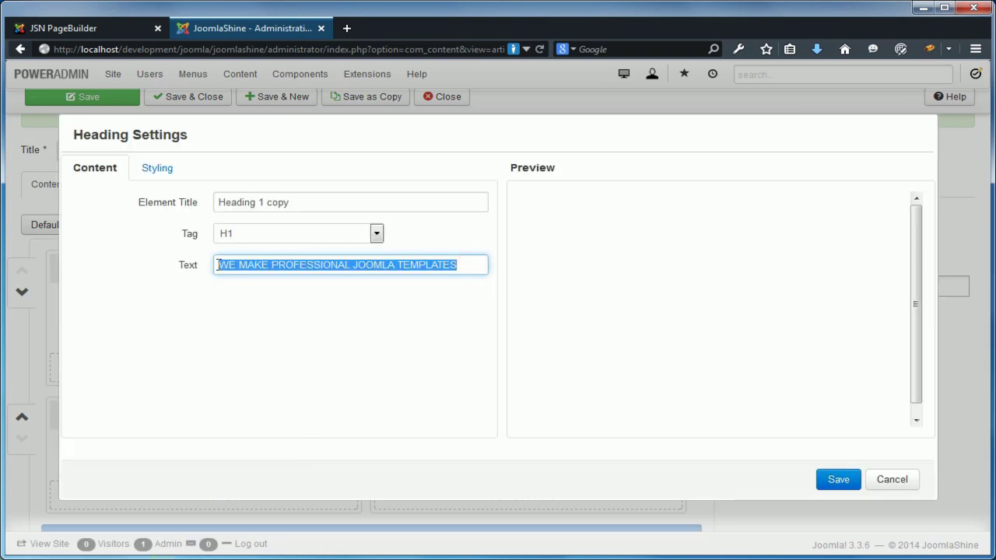
type("RESPONSIVE LAYOUT")
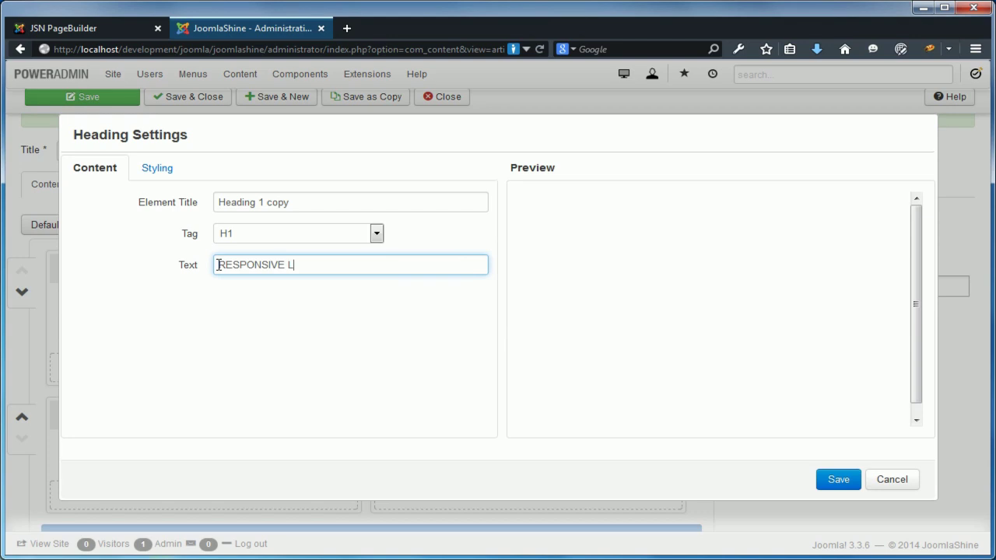
left_click(269, 236)
left_click(241, 271)
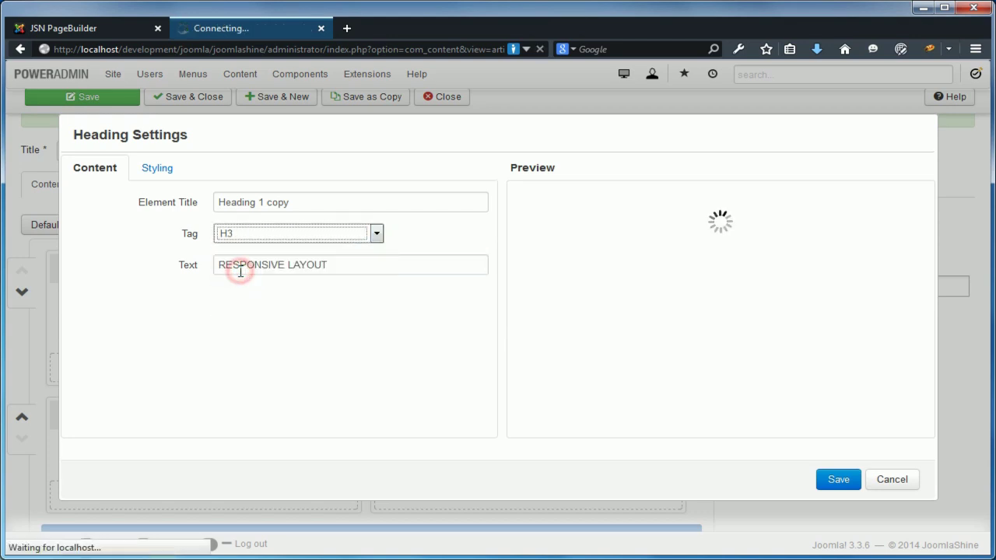
Step: Style the copied heading with Right alignment, black font color and a 24 px font size, and save it
left_click(152, 166)
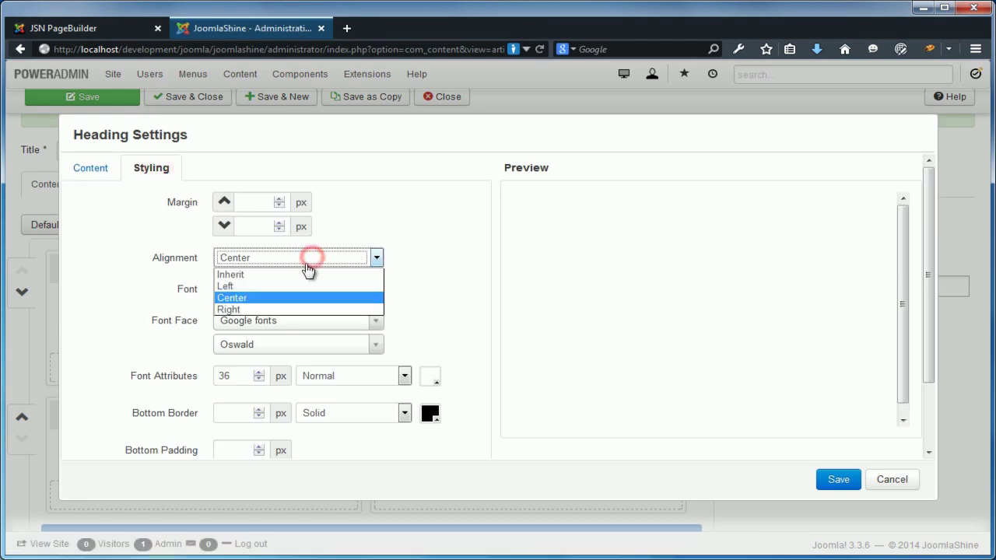
left_click(280, 310)
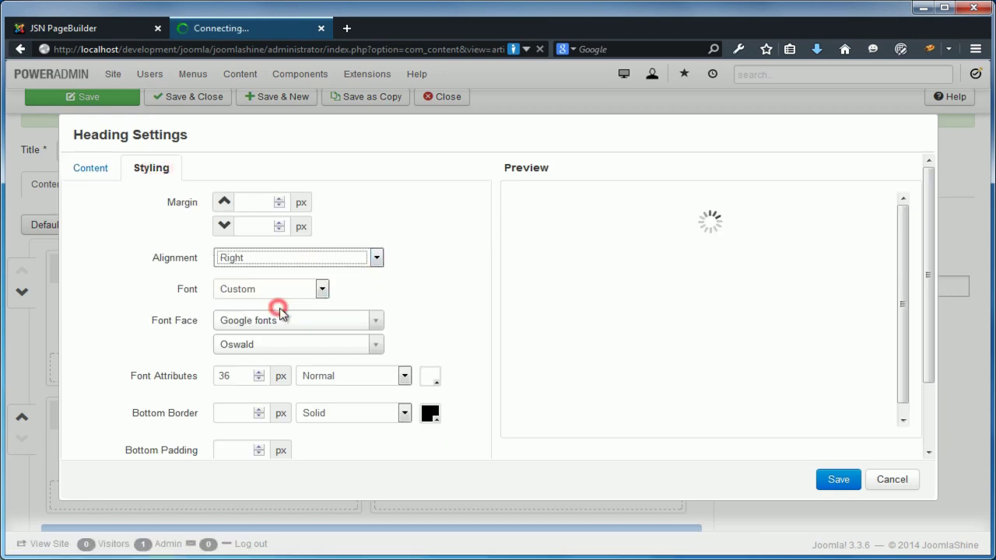
left_click(429, 377)
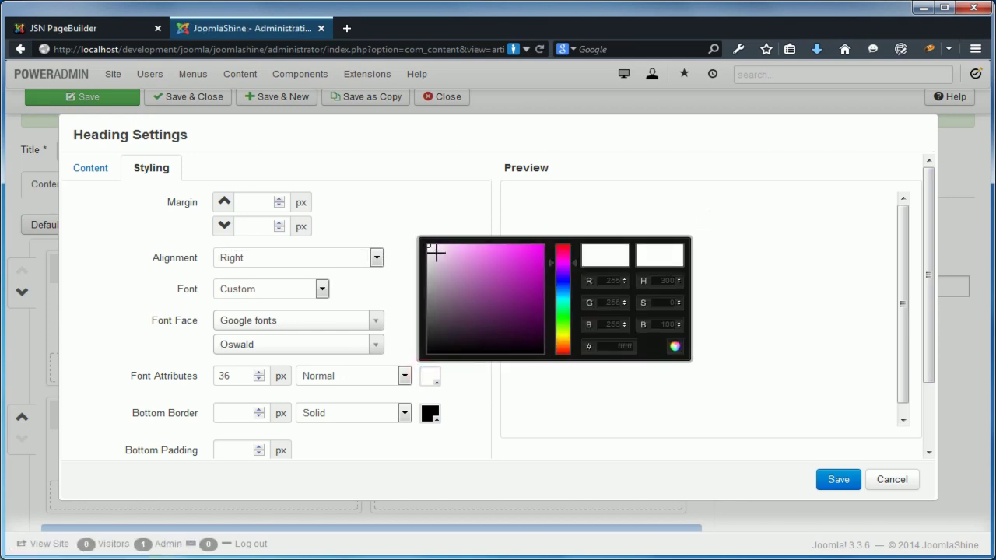
left_click_drag(428, 245, 430, 355)
left_click(403, 331)
double_click(242, 378)
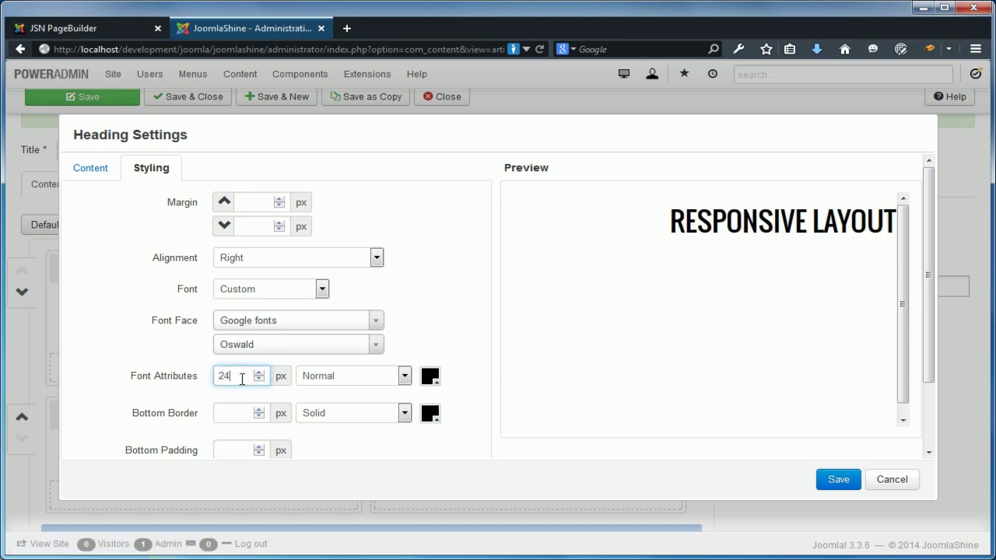
left_click(831, 481)
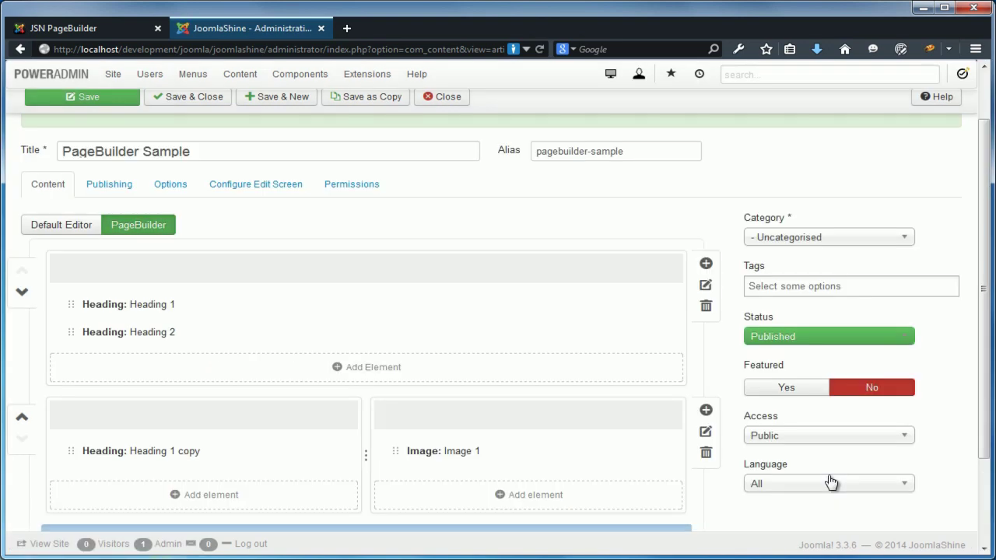
Step: Add a Text element to the second row's left column, align its sample paragraph right and save it
left_click(281, 499)
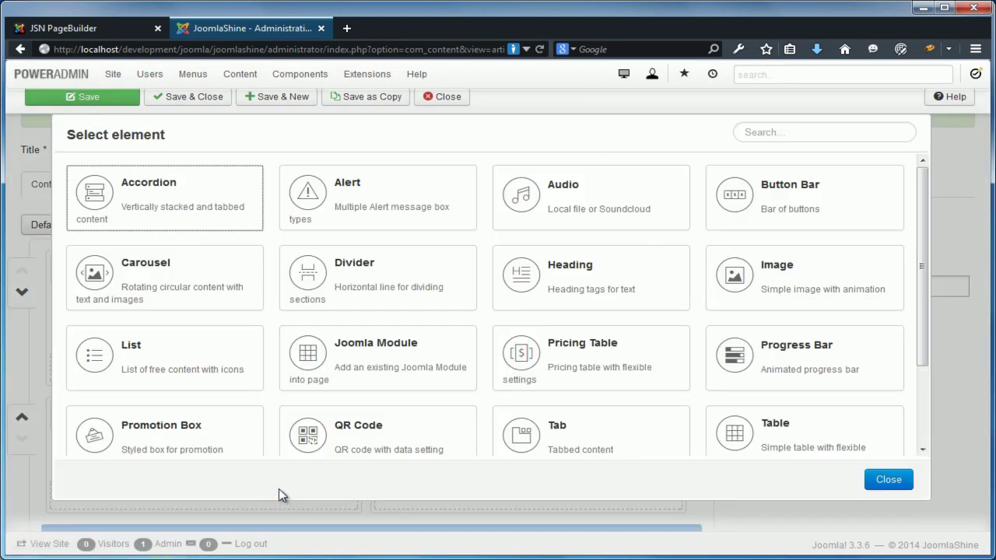
scroll(392, 335, "down", 1)
scroll(392, 334, "down", 2)
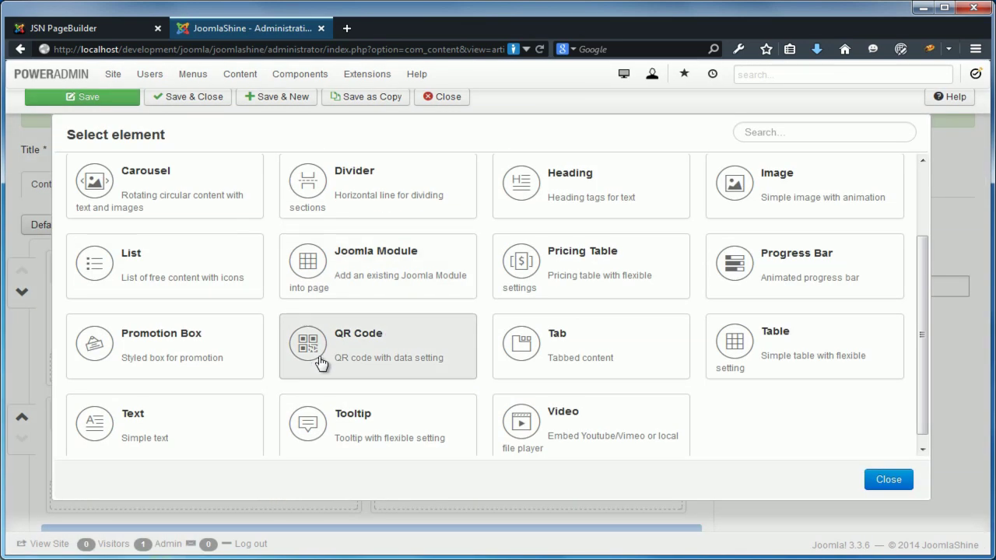
left_click(207, 411)
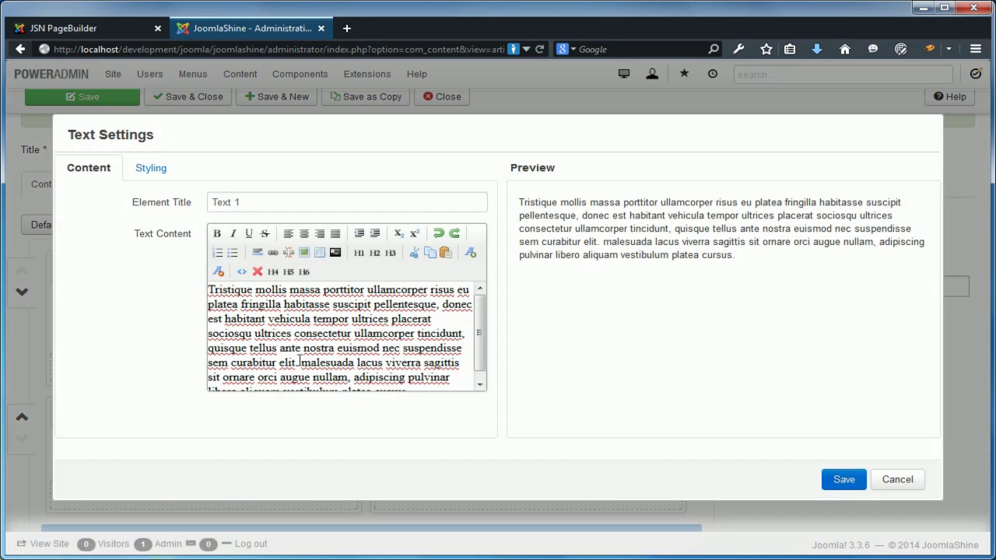
triple_click(330, 334)
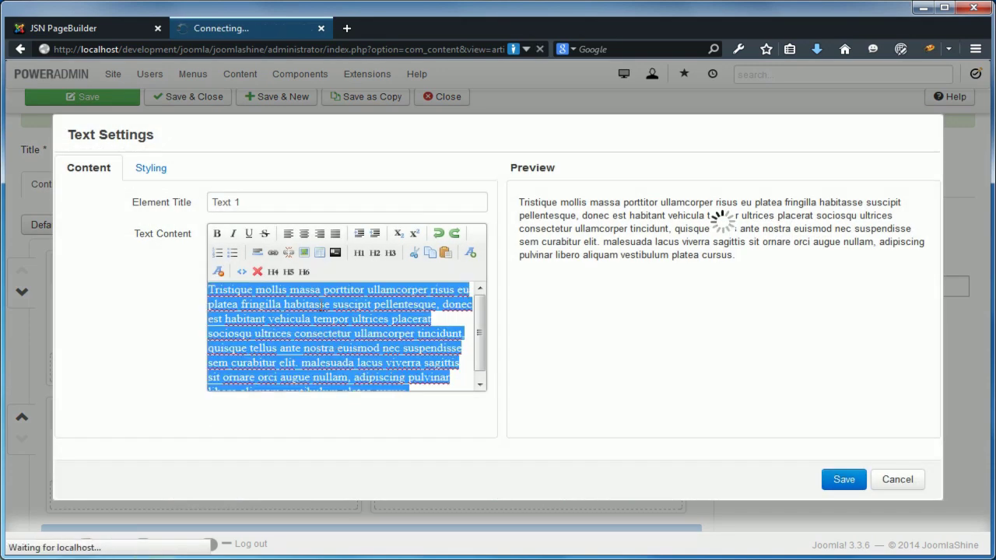
left_click(317, 237)
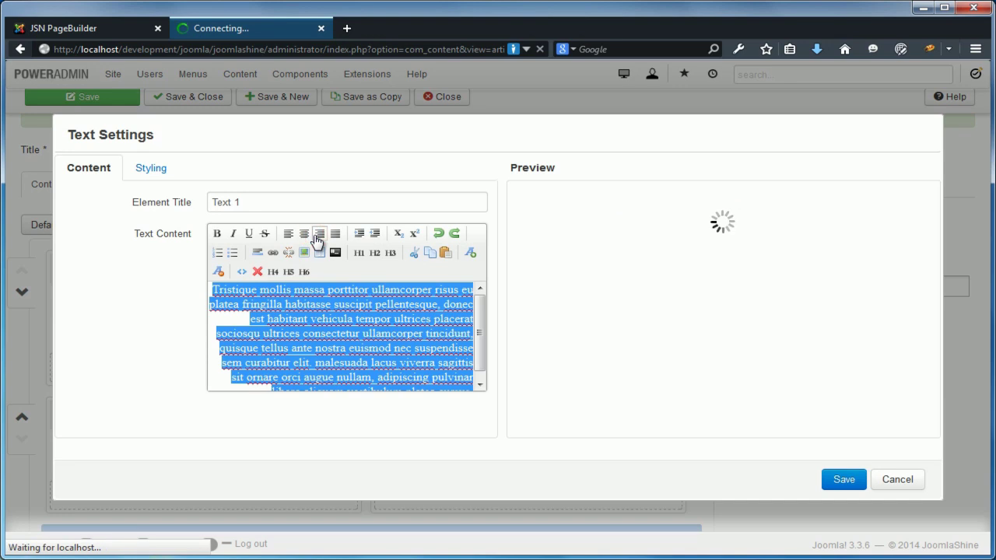
left_click(847, 482)
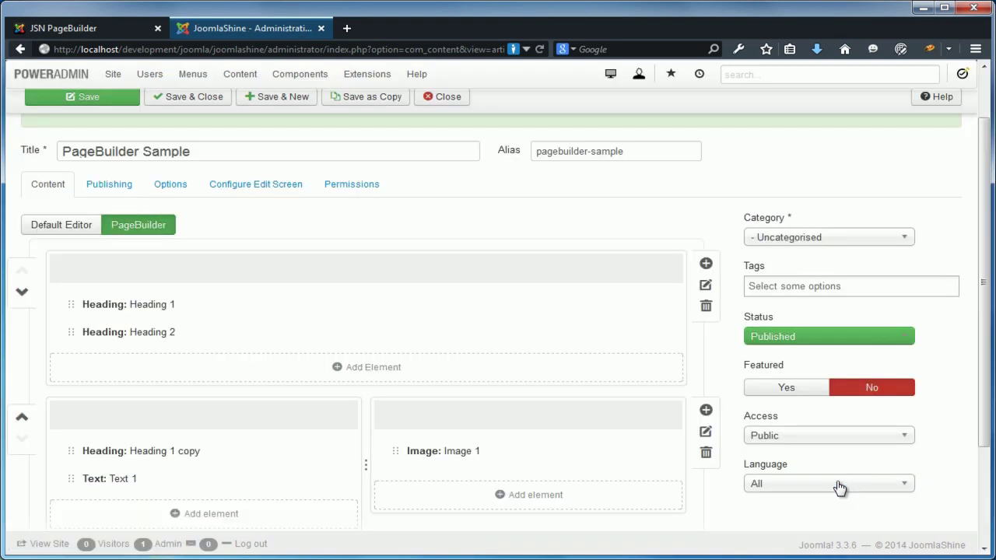
Step: Add a Button Bar element below the text and delete ButtonBar Item 2 and ButtonBar Item 3
left_click(312, 511)
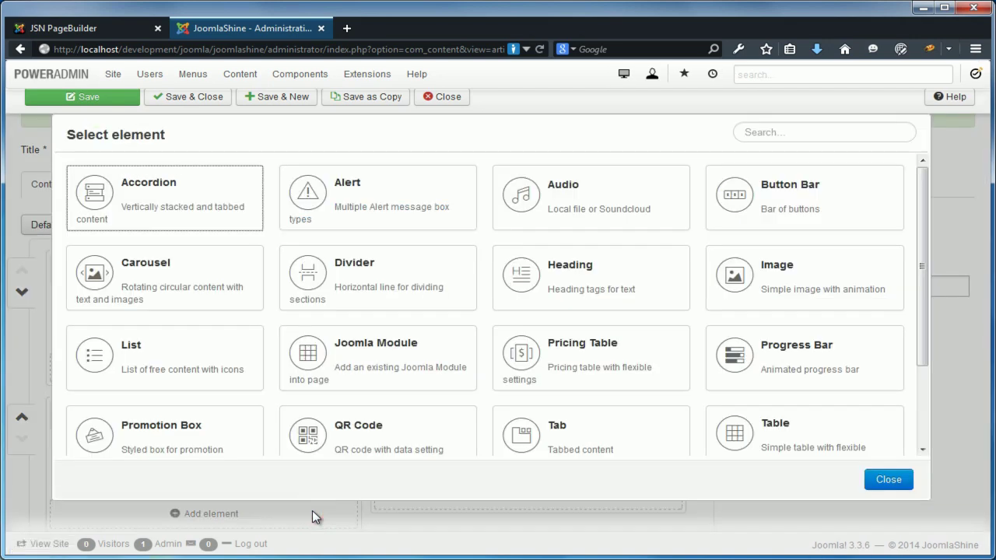
left_click(775, 212)
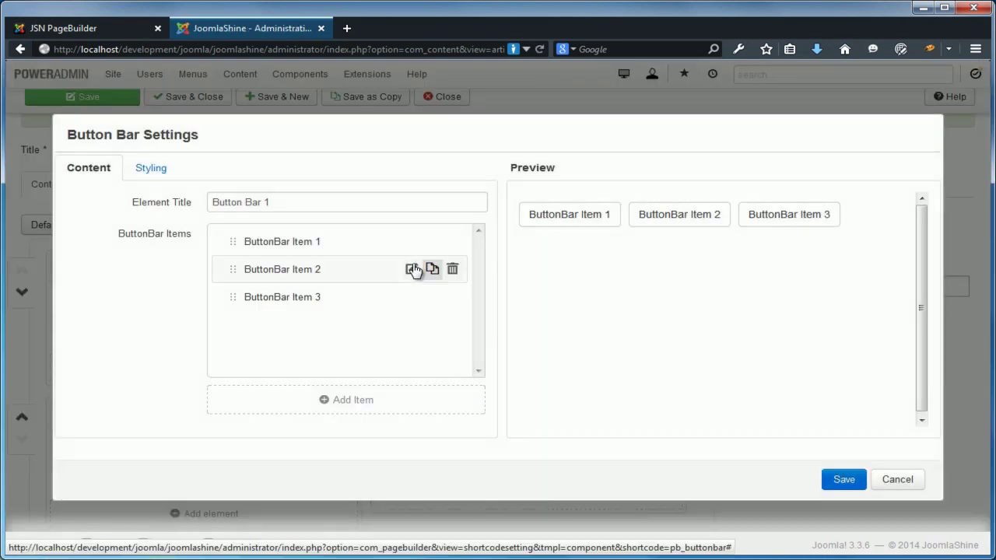
left_click(452, 270)
left_click(484, 271)
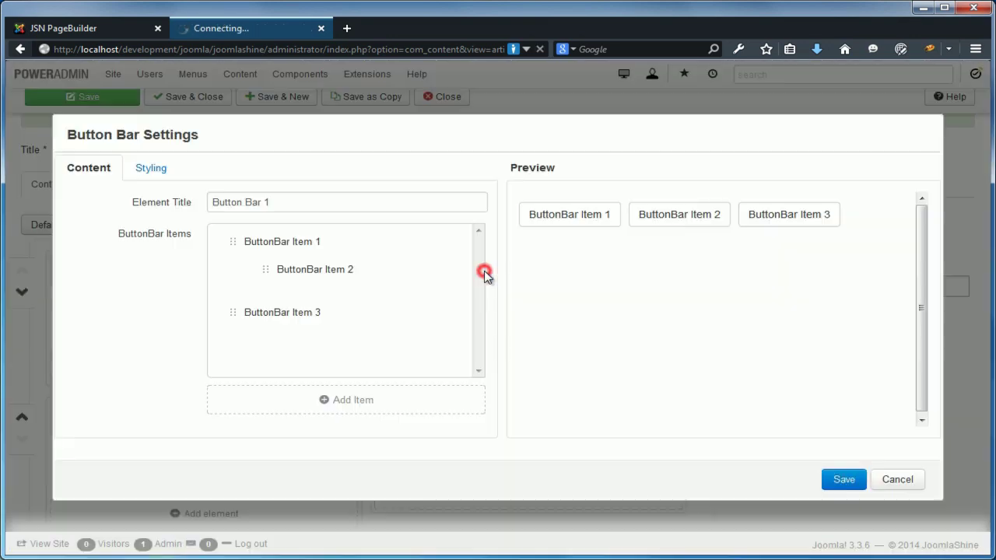
left_click(457, 273)
left_click(494, 272)
Step: Set the remaining button's text to "View quick tour" with the cogs icon, and save the item
mouse_move(413, 248)
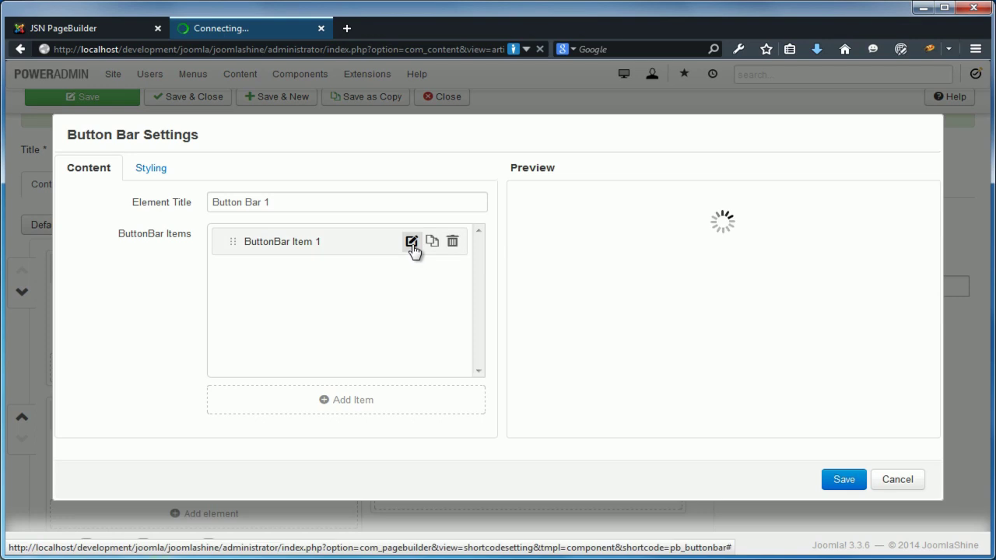
left_click(412, 242)
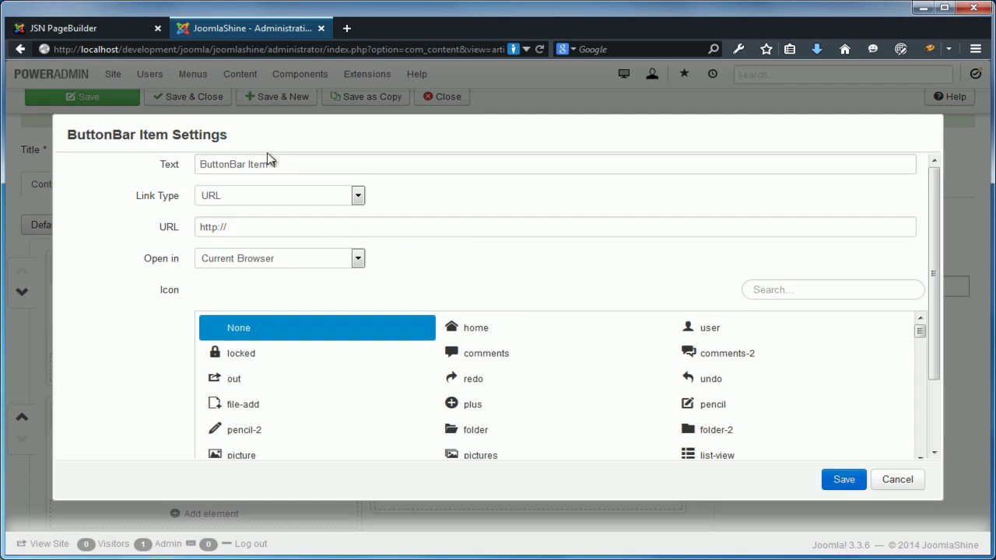
triple_click(294, 164)
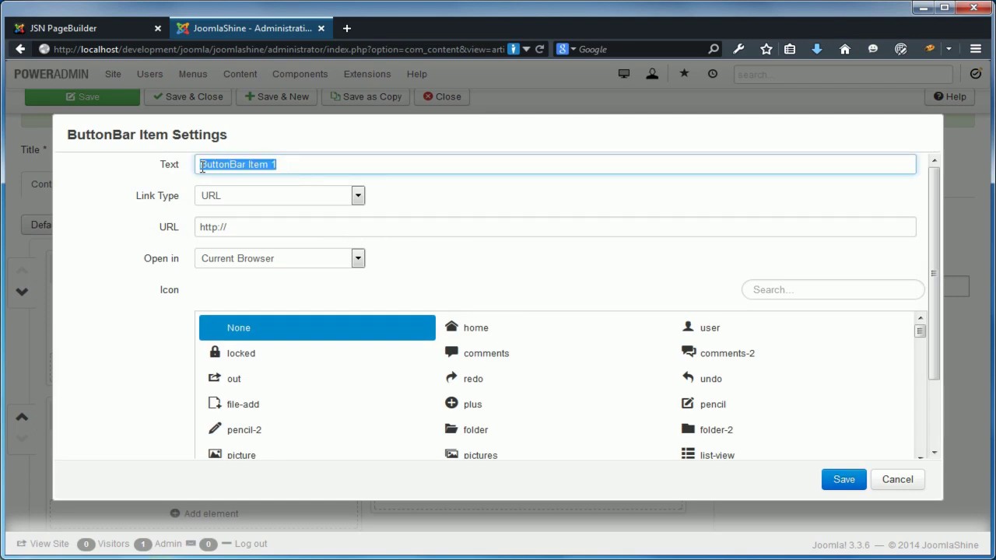
type("Y")
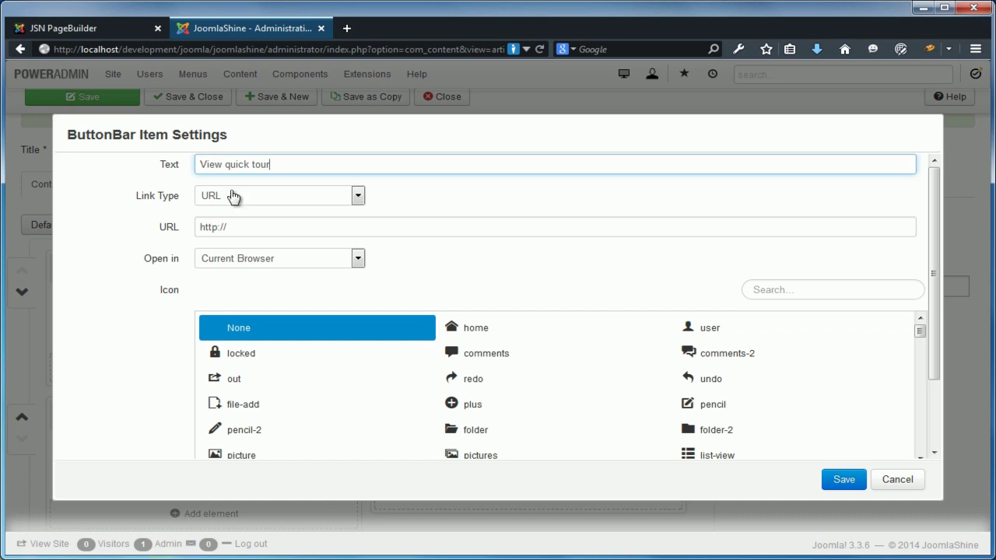
scroll(659, 335, "down", 2)
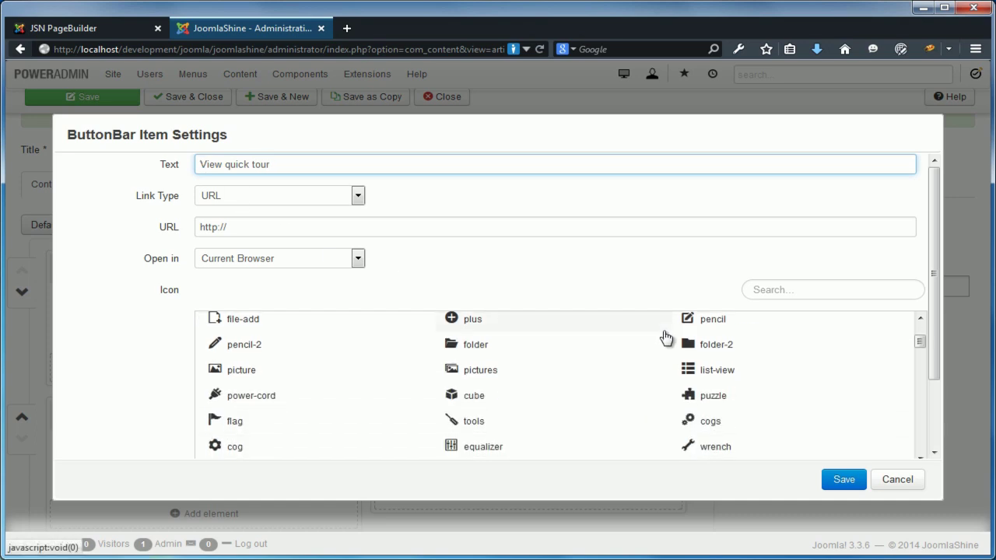
left_click(692, 425)
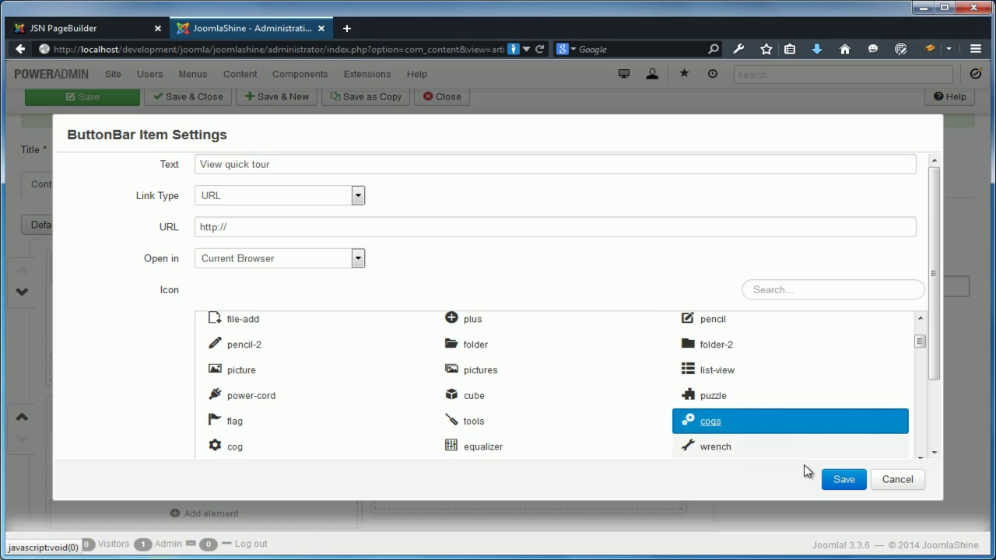
left_click(835, 484)
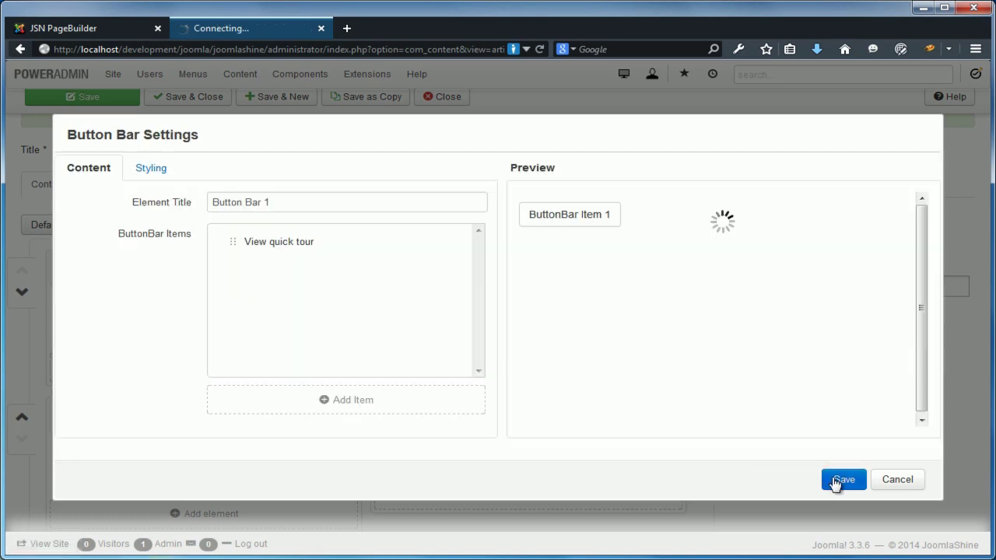
Step: Set the button bar's alignment to Right and save the element
left_click(164, 171)
left_click(287, 265)
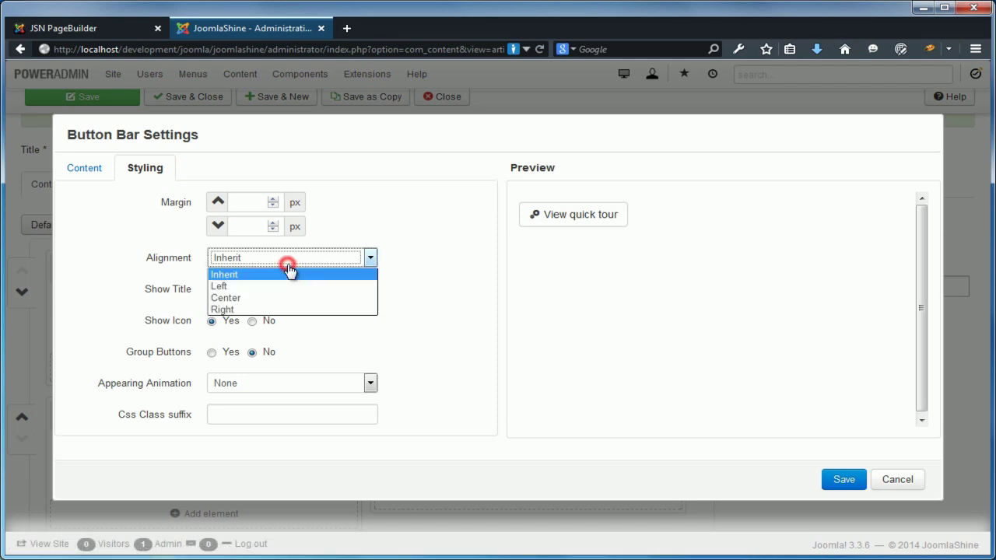
left_click(269, 310)
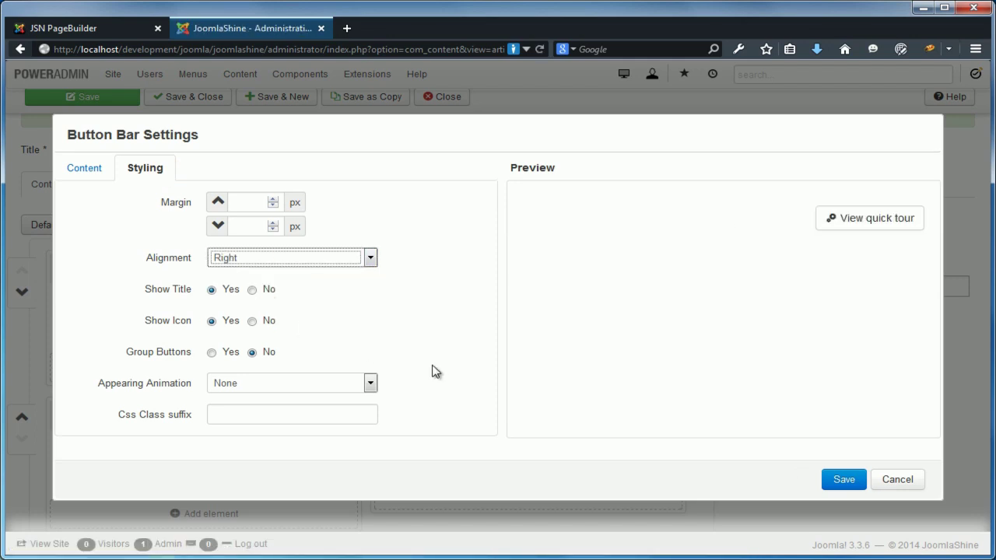
left_click(838, 481)
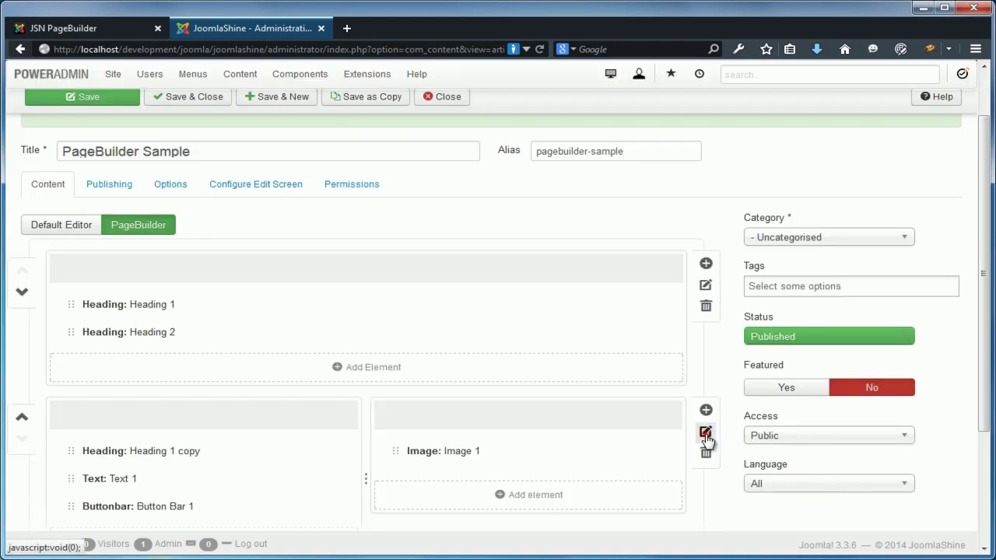
Step: Set the second row's padding to 50 px top and bottom and 100 px left and right, and save the row settings
left_click(705, 433)
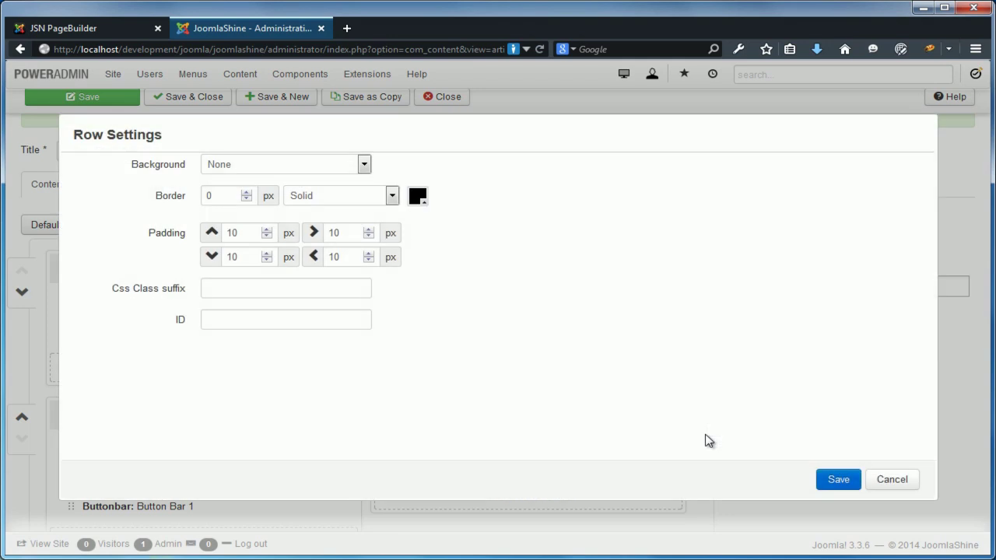
double_click(242, 233)
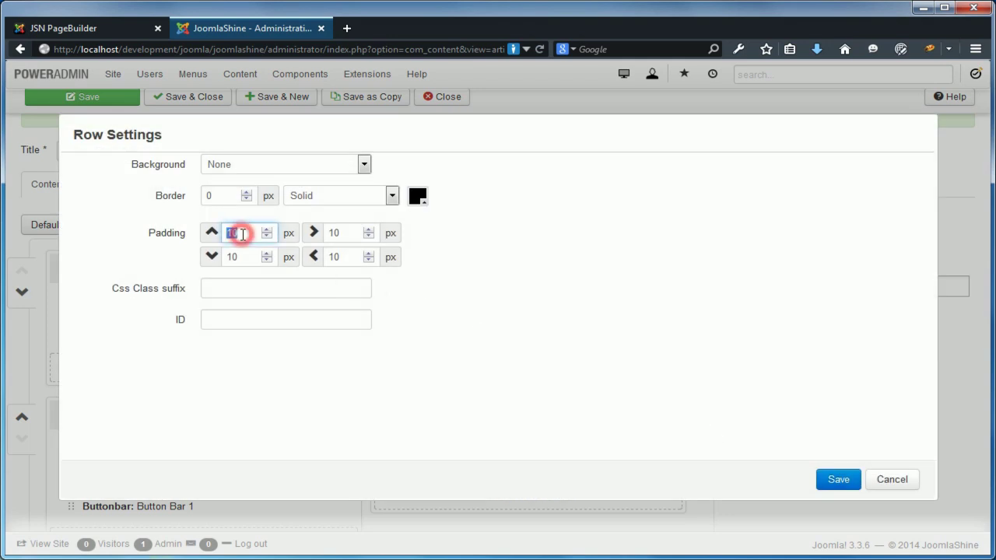
key("Tab")
type("100")
key("Tab")
type("5")
key("Tab")
type("10")
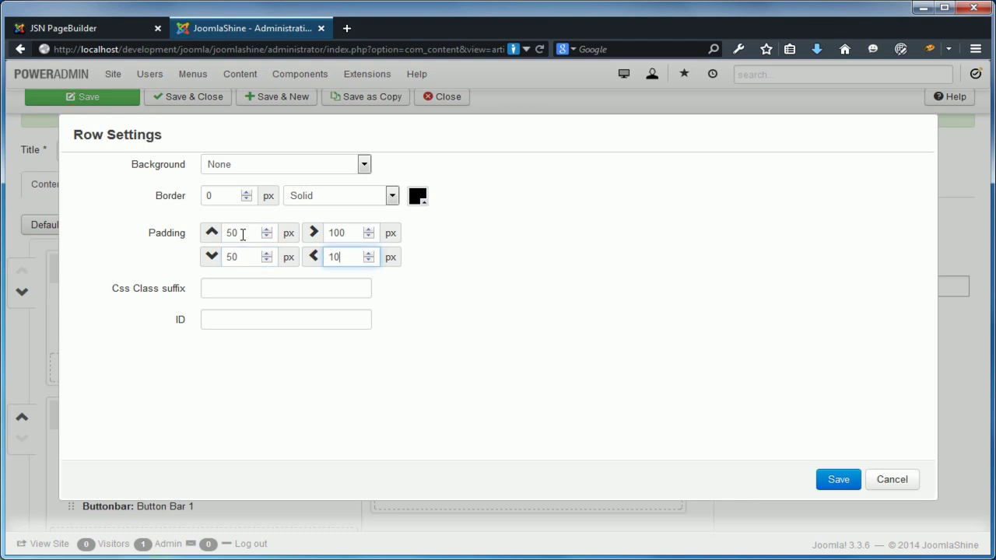
left_click(838, 479)
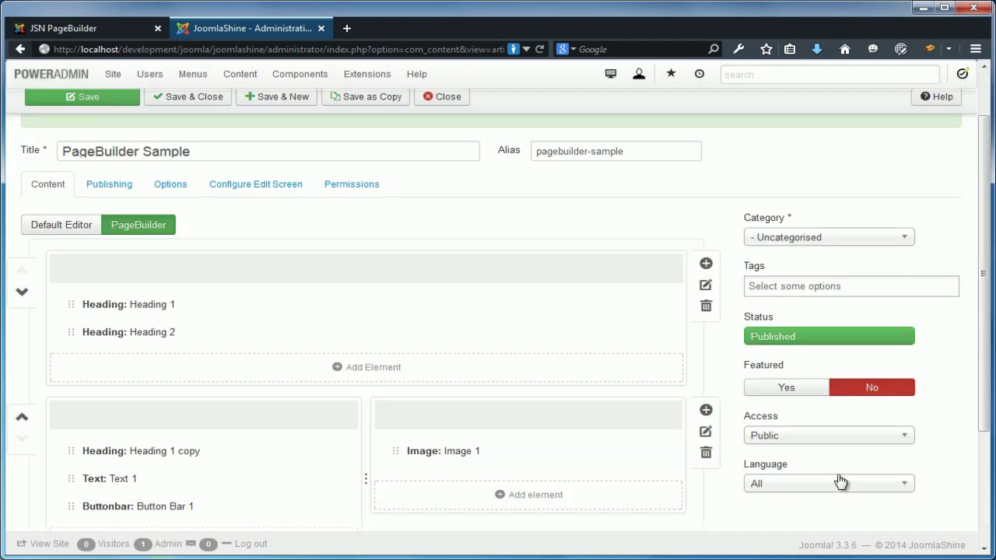
Step: Save the article and reload the front-end JSN PageBuilder page to review the responsive layout row
left_click(86, 104)
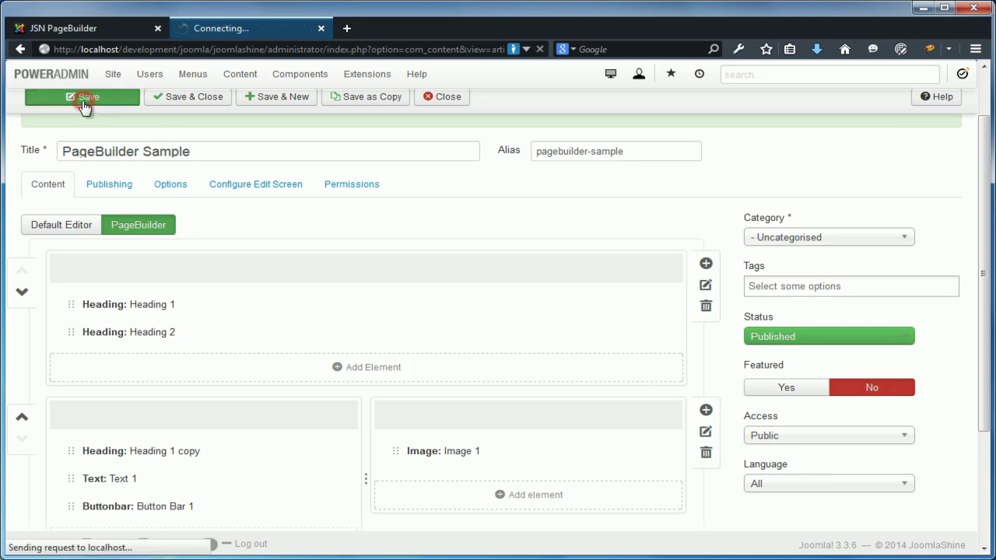
left_click(82, 29)
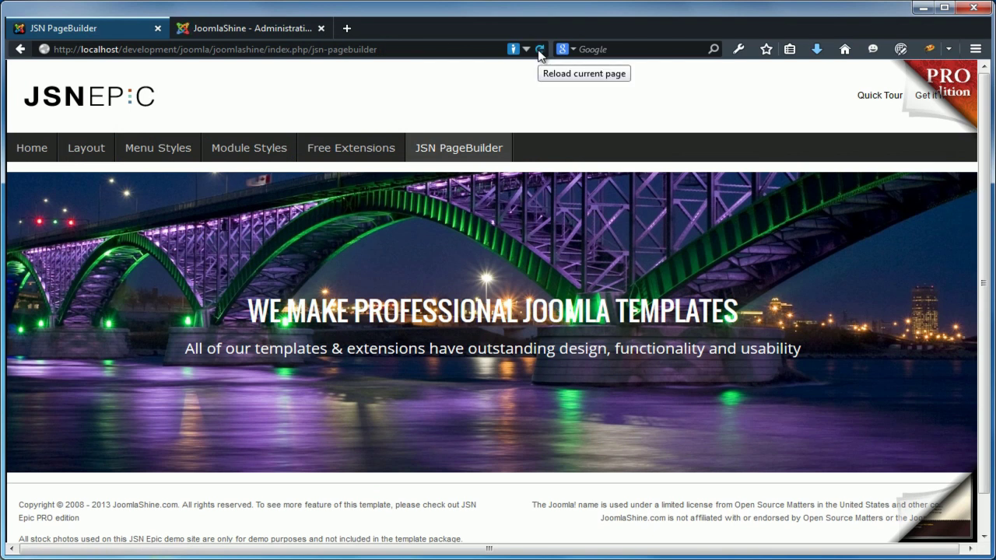
left_click(539, 50)
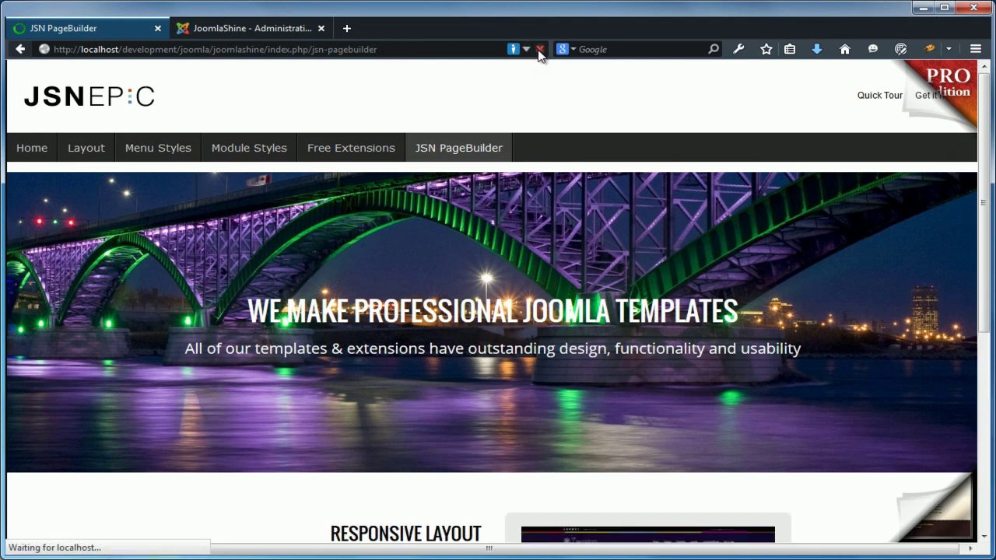
scroll(567, 184, "down", 5)
scroll(567, 187, "down", 1)
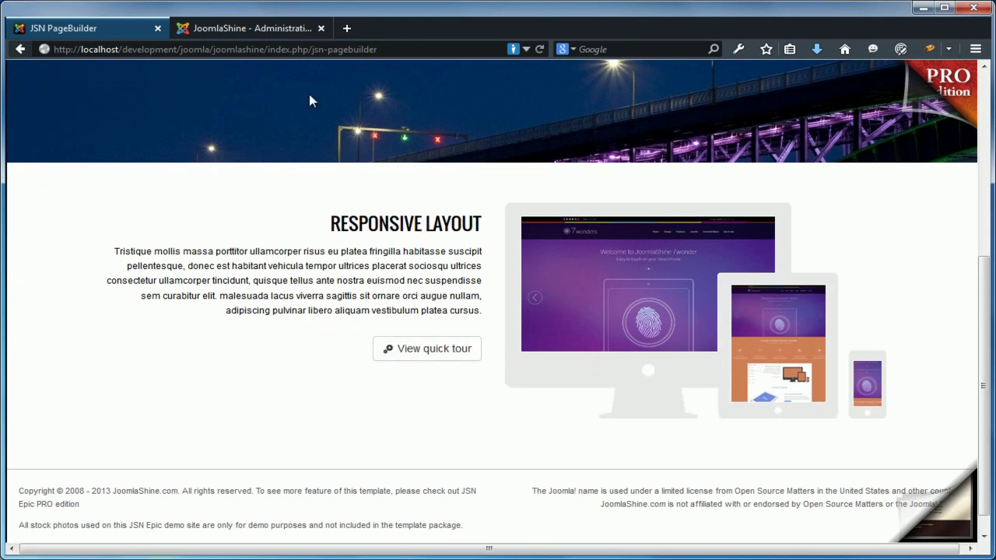
Step: Return to the article editor and add a new row below the two-column row
left_click(262, 29)
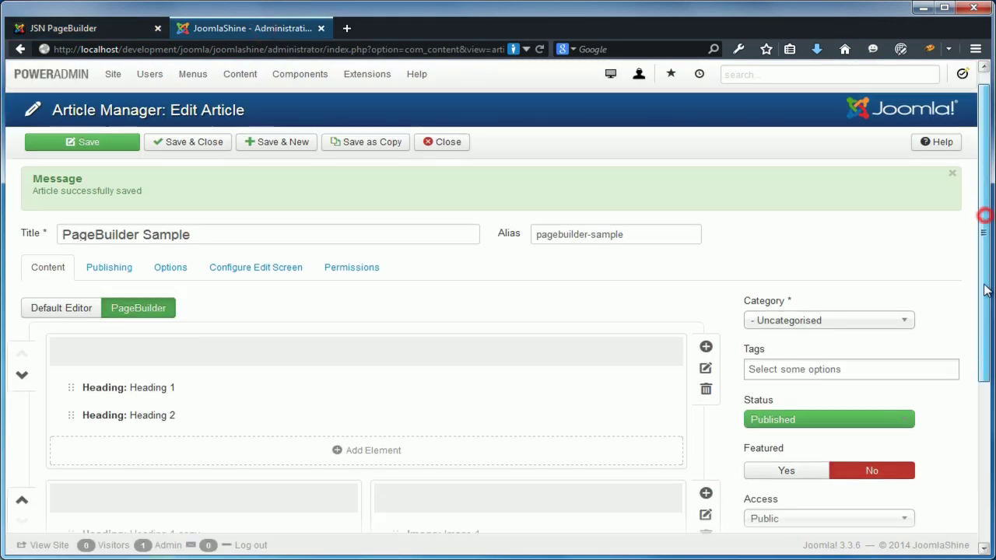
left_click_drag(984, 215, 968, 403)
left_click(490, 427)
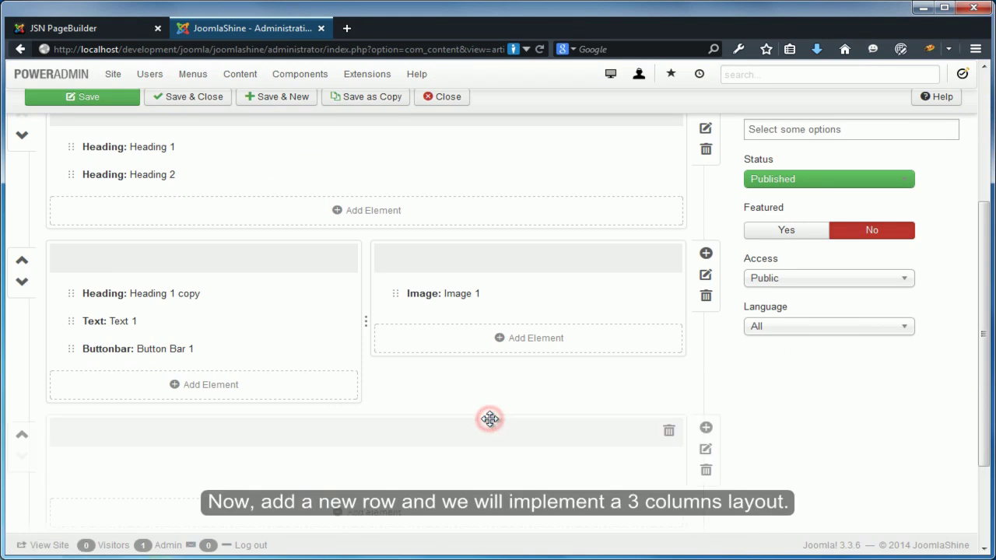
scroll(490, 420, "down", 3)
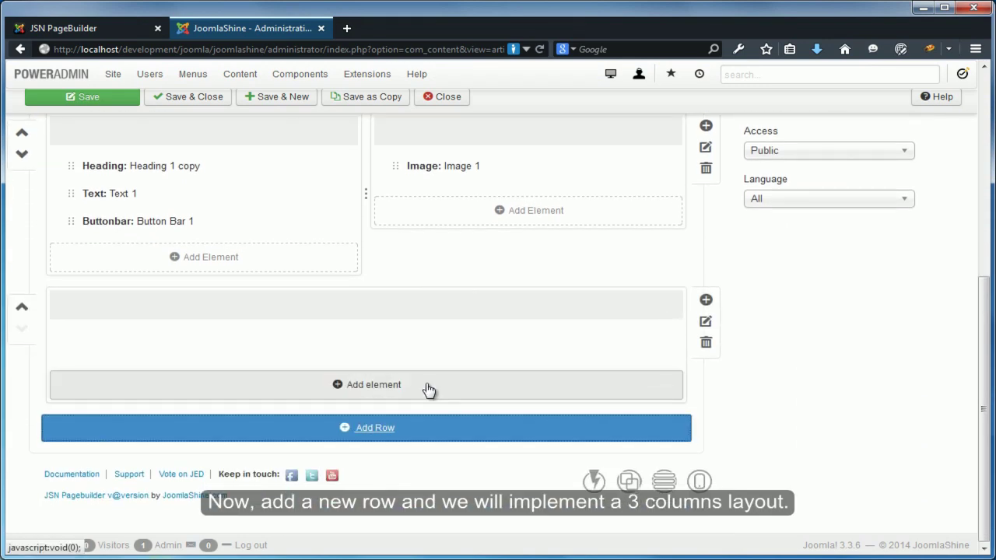
Step: Add an Image element to the new third row, using the coffee cup picture from the icons folder
left_click(427, 387)
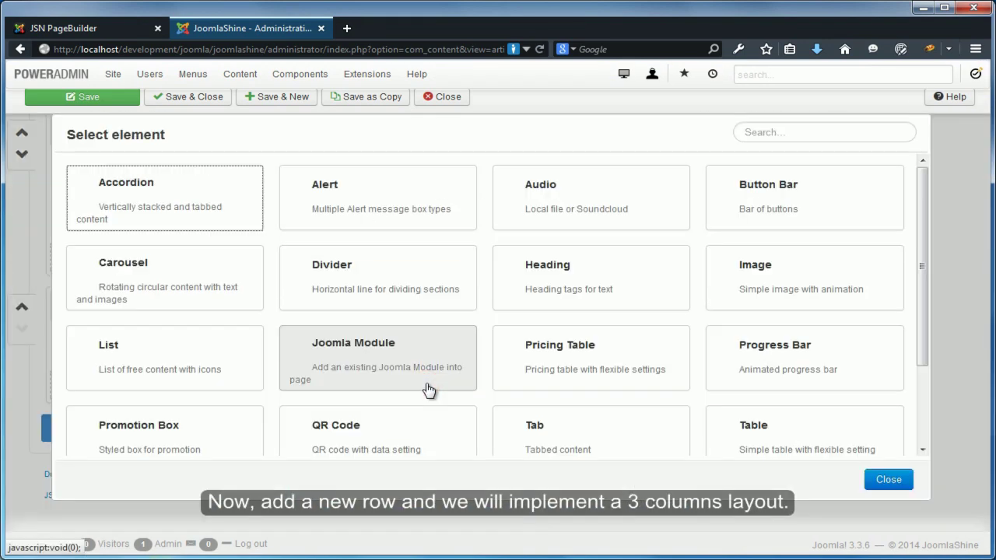
left_click(745, 285)
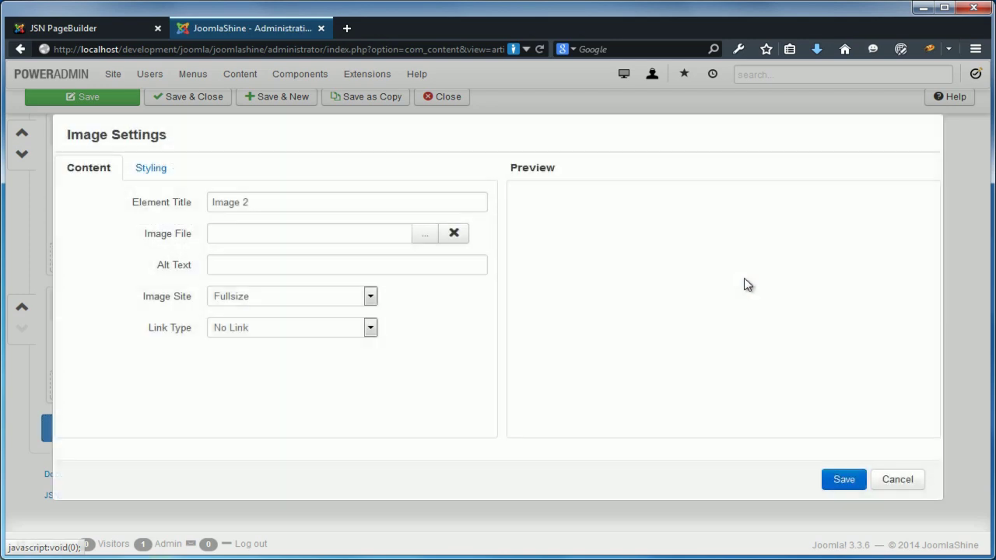
left_click(429, 238)
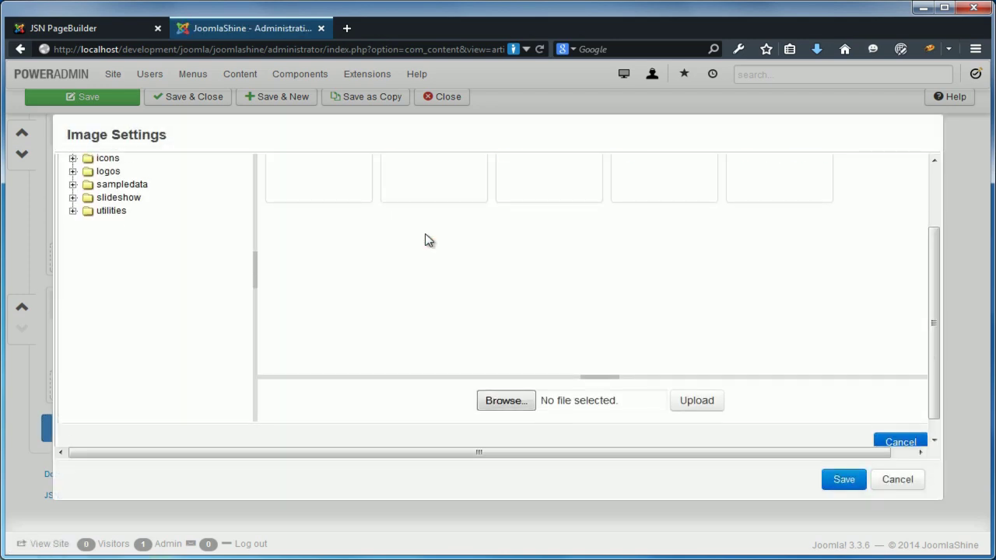
left_click(112, 290)
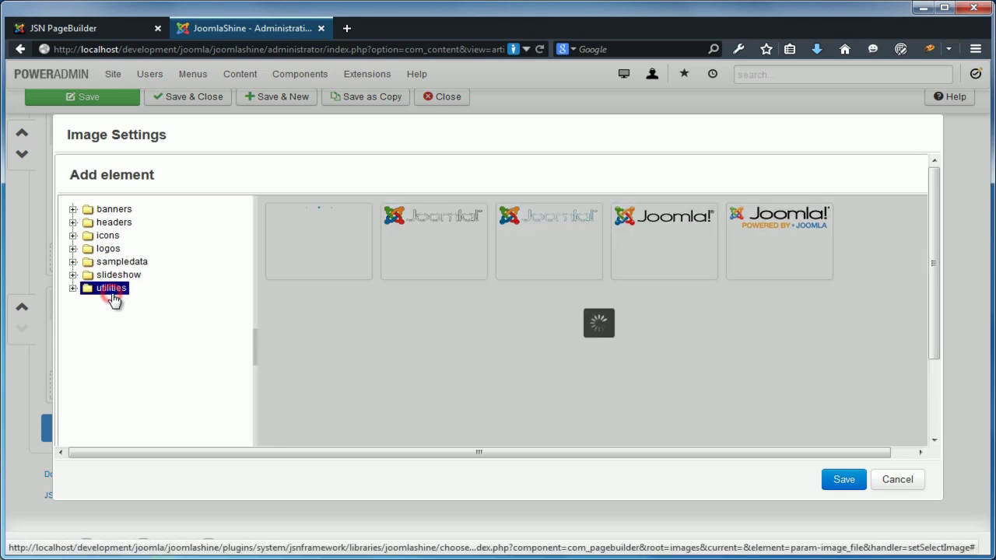
left_click(109, 236)
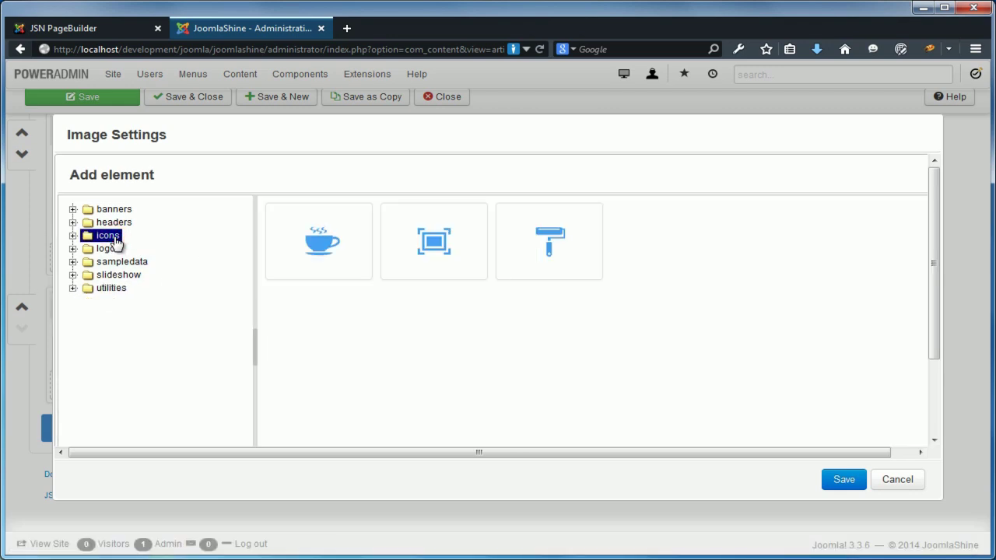
left_click(316, 247)
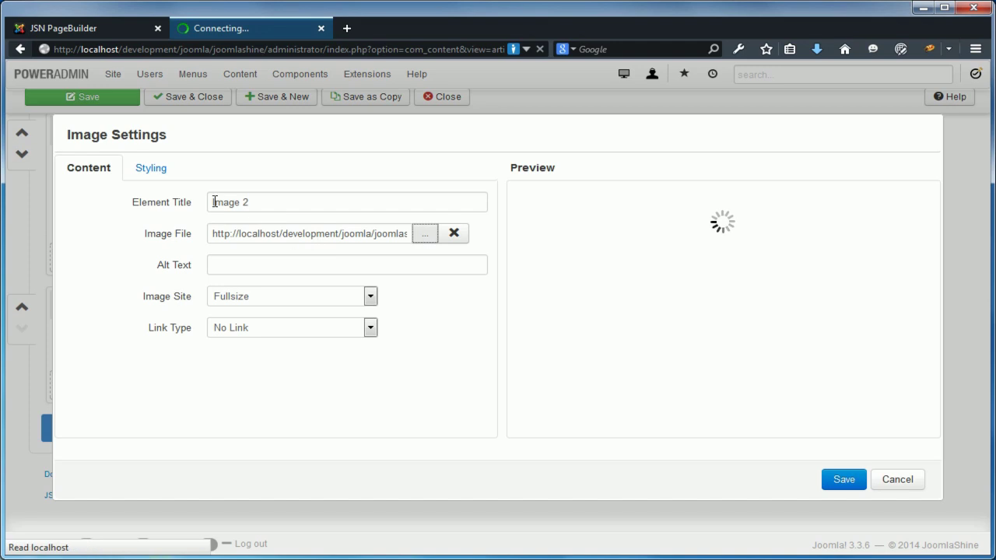
Step: Set the coffee cup image's alignment to Center and save the element
left_click(159, 171)
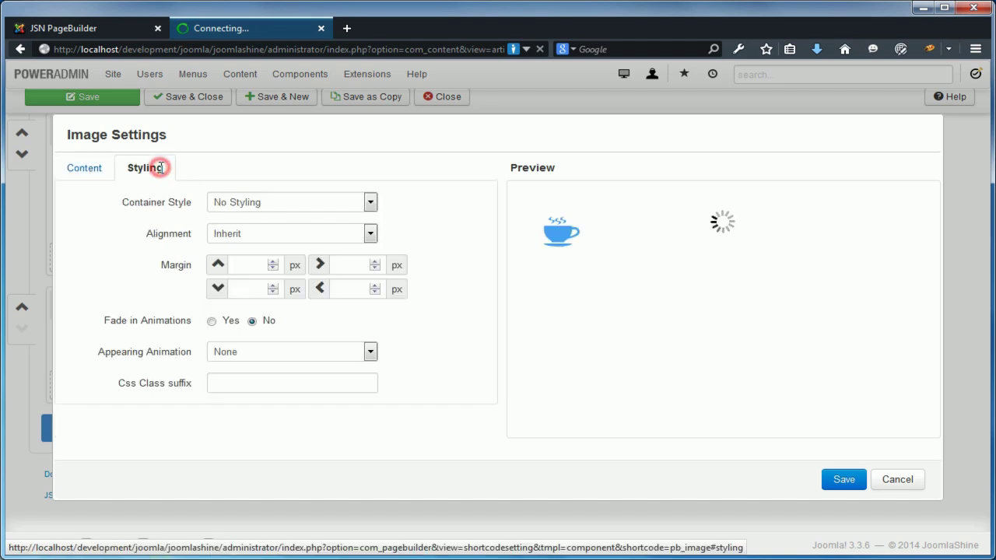
left_click(256, 230)
left_click(247, 274)
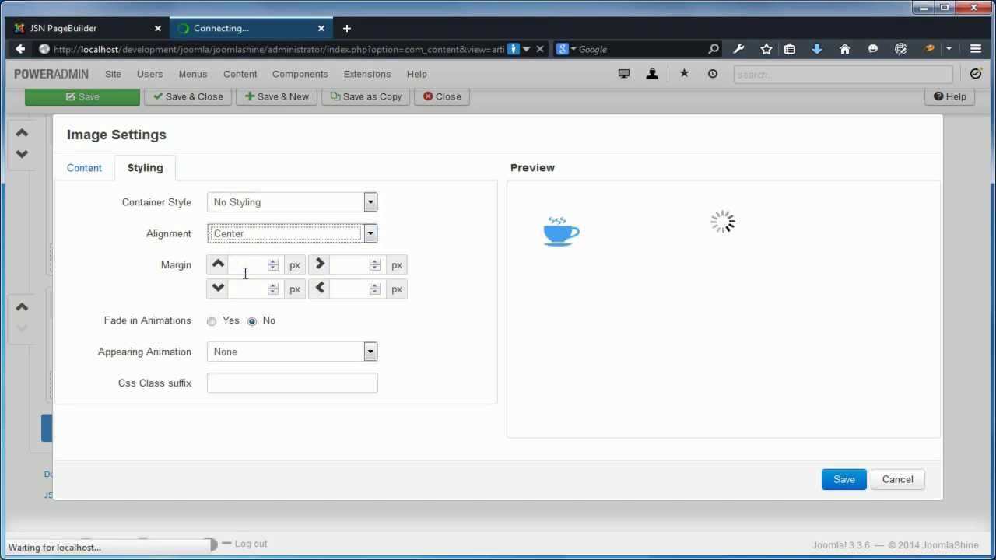
left_click(842, 482)
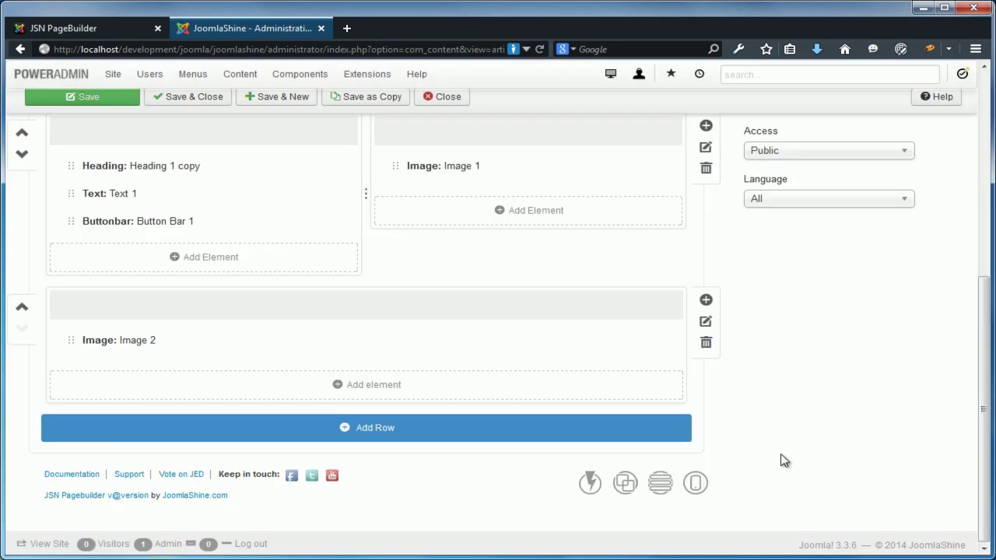
Step: Duplicate the second row's heading and move the copy into the third row below Image 2
mouse_move(251, 169)
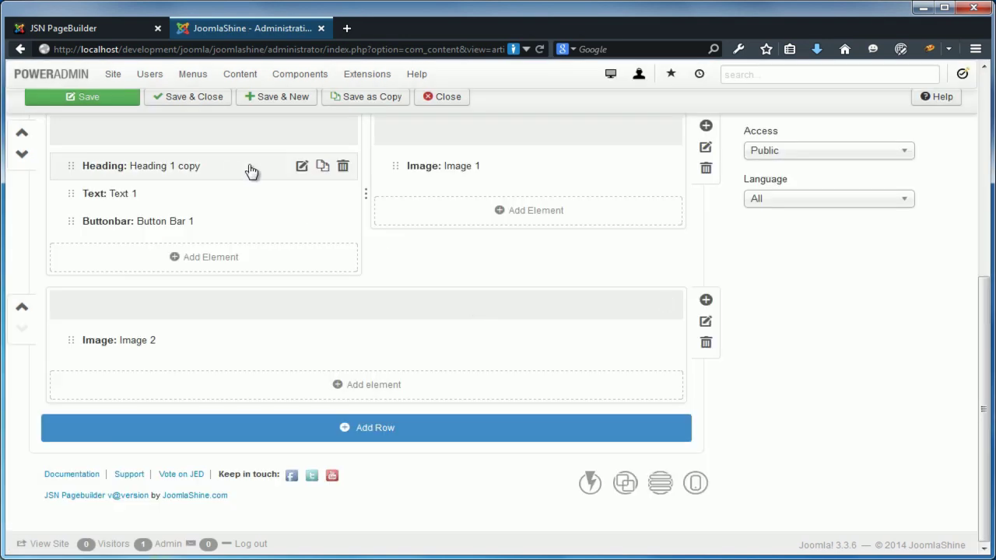
left_click(323, 168)
left_click_drag(71, 194, 150, 370)
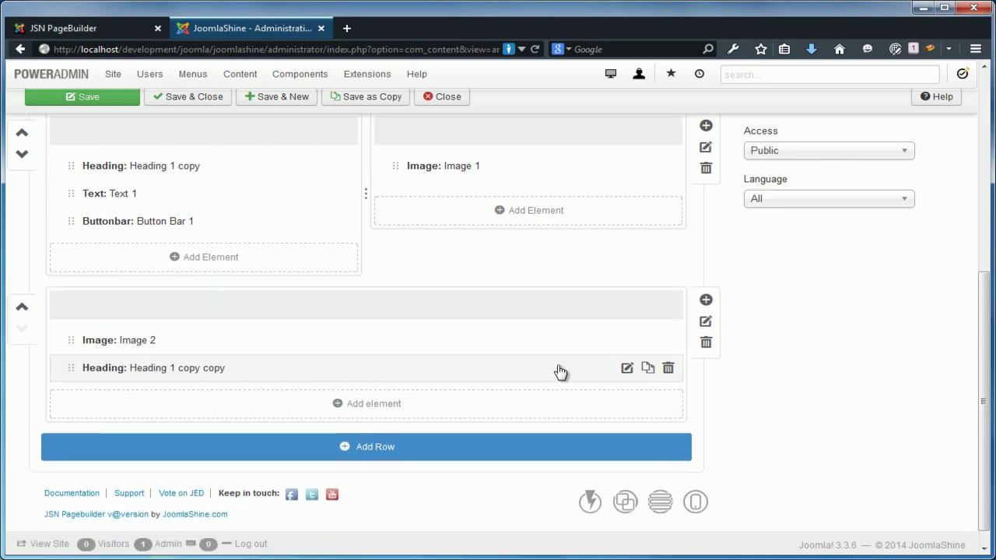
Step: Change the text of the copied heading in the third row to EASY TO CUSTOMIZE
left_click(625, 368)
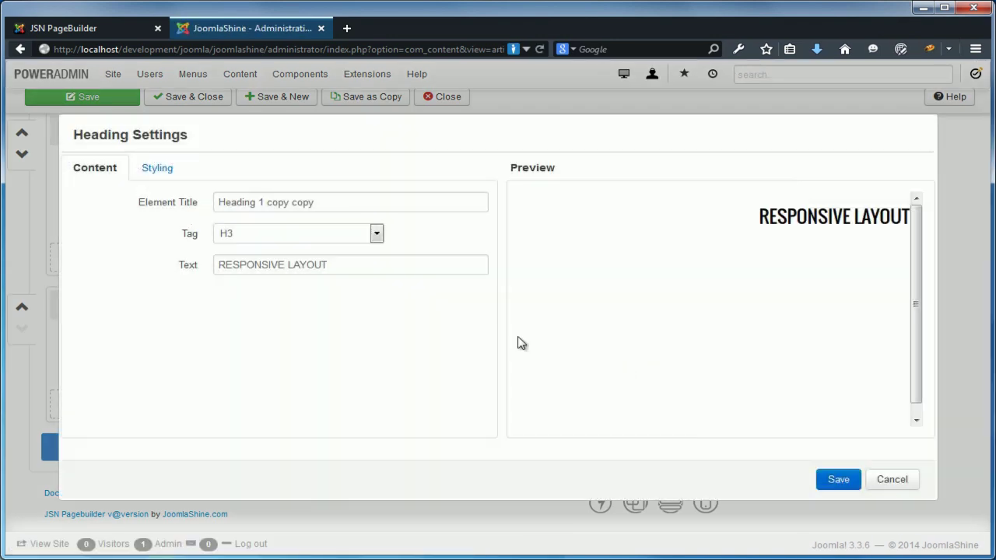
left_click_drag(356, 262, 211, 269)
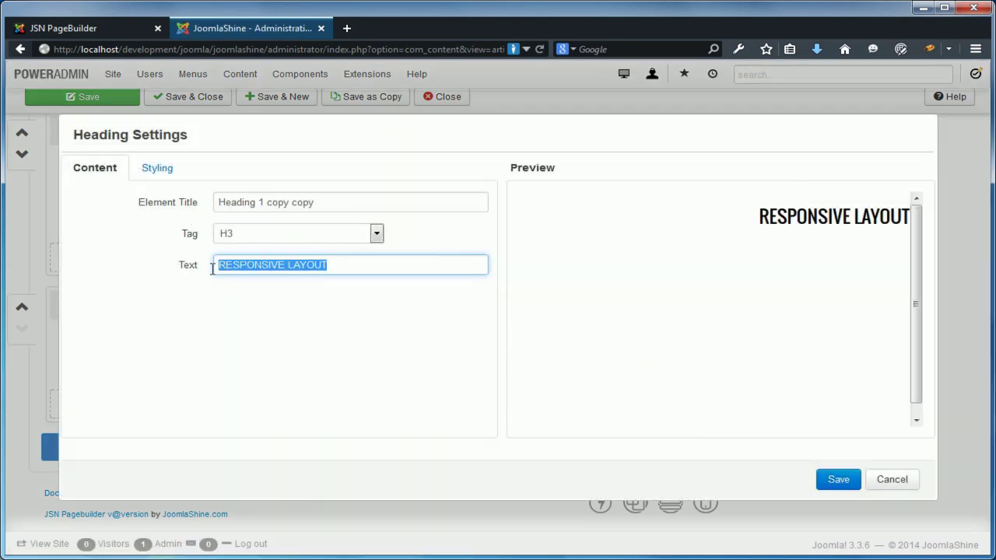
type("EASY TO CUSTOMI")
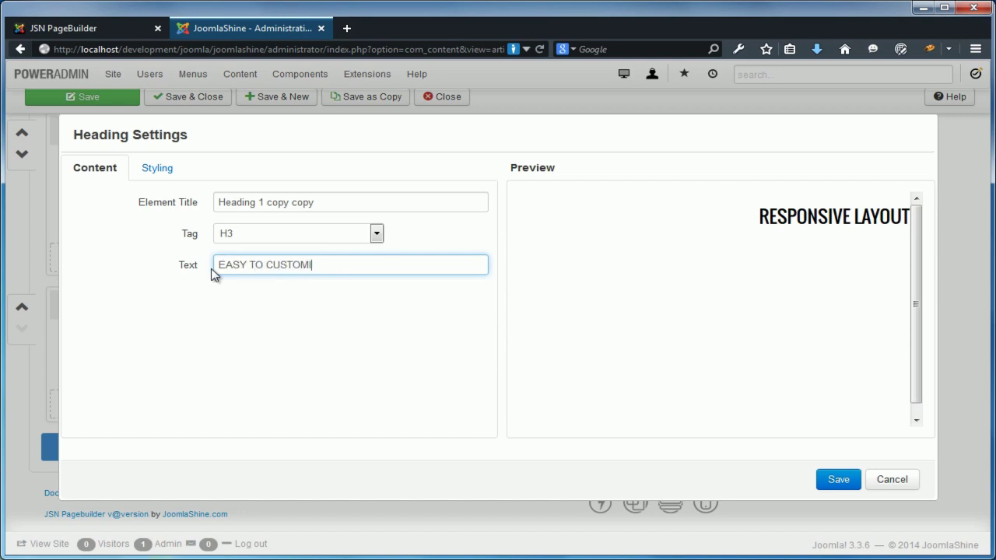
Step: Style the copied heading with a 20 px font size and the off-white color #fafafa, and save the element
left_click(167, 171)
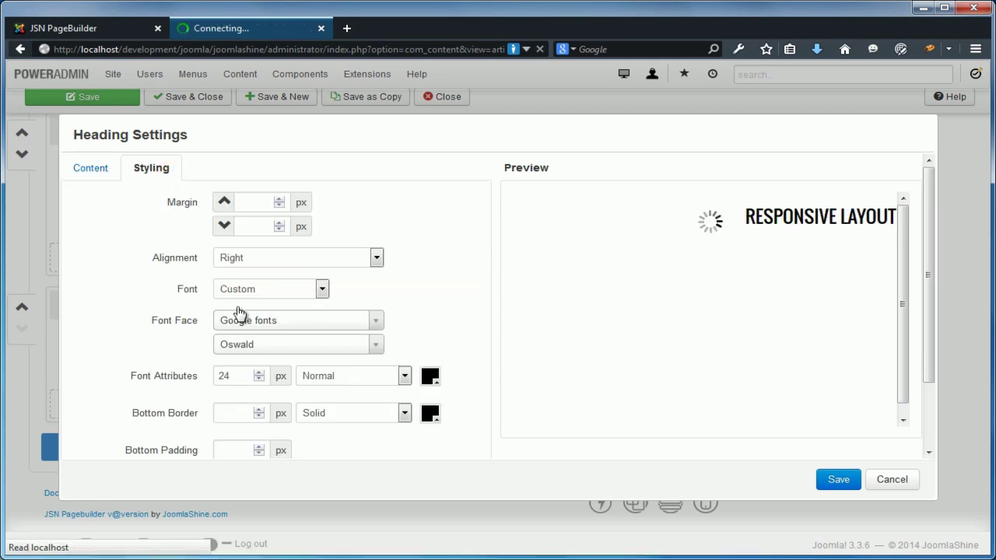
double_click(238, 374)
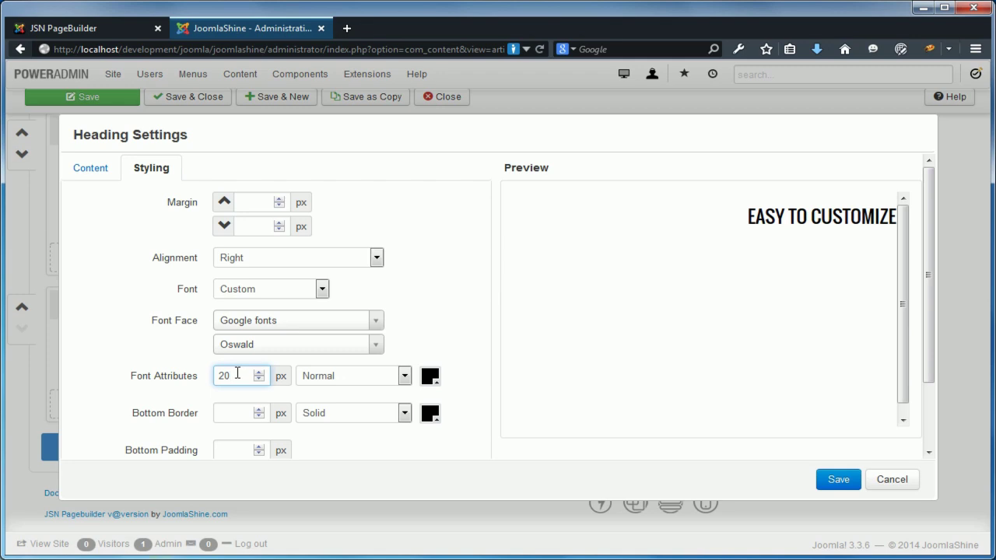
left_click(429, 377)
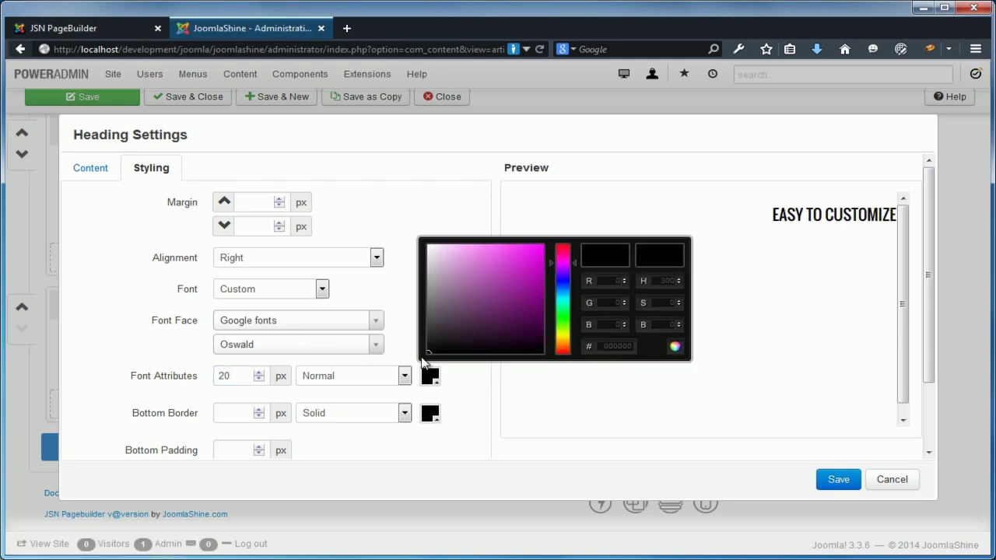
left_click_drag(429, 343, 429, 246)
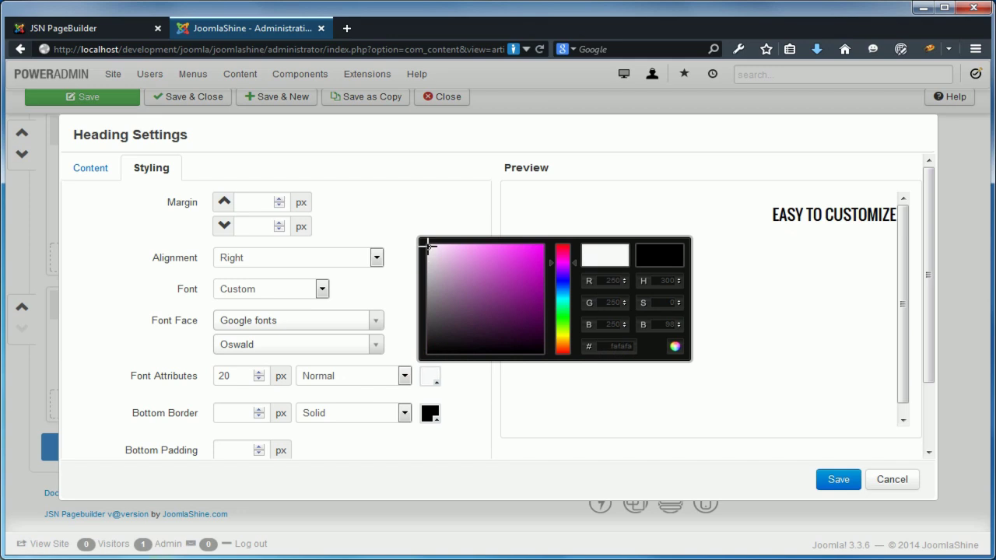
left_click(839, 480)
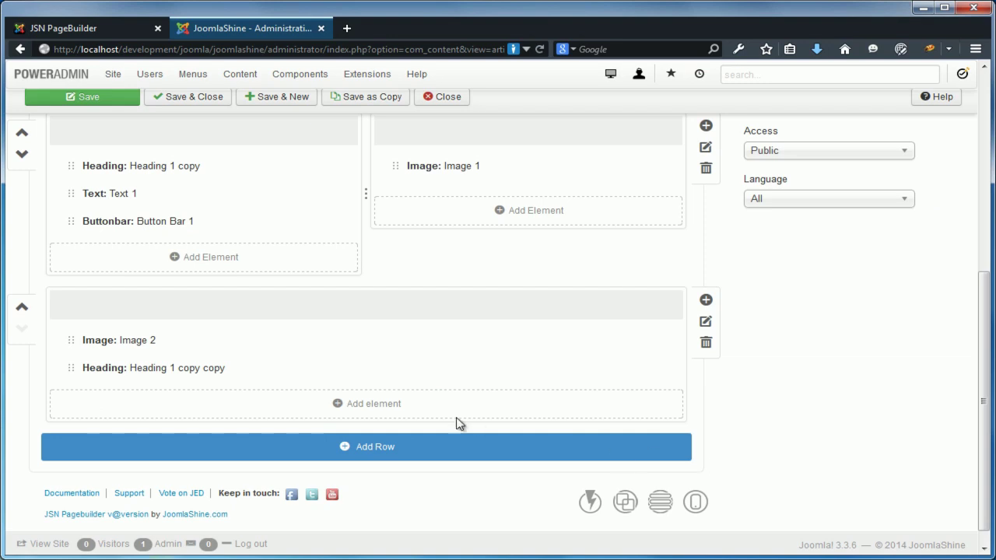
Step: Add a Text element below the third row's heading and shorten its sample text to end at "aptent consequat."
left_click(423, 411)
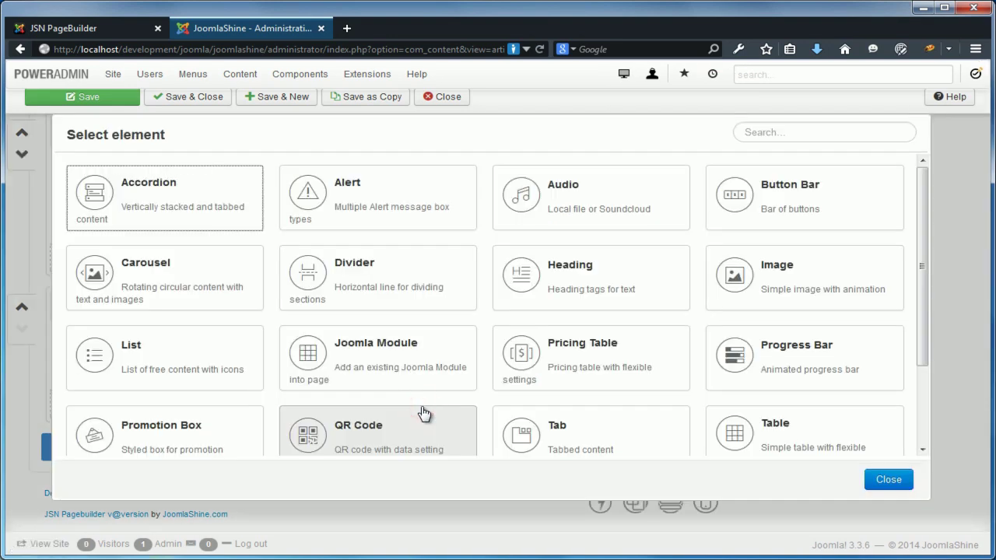
scroll(530, 354, "down", 2)
left_click(166, 427)
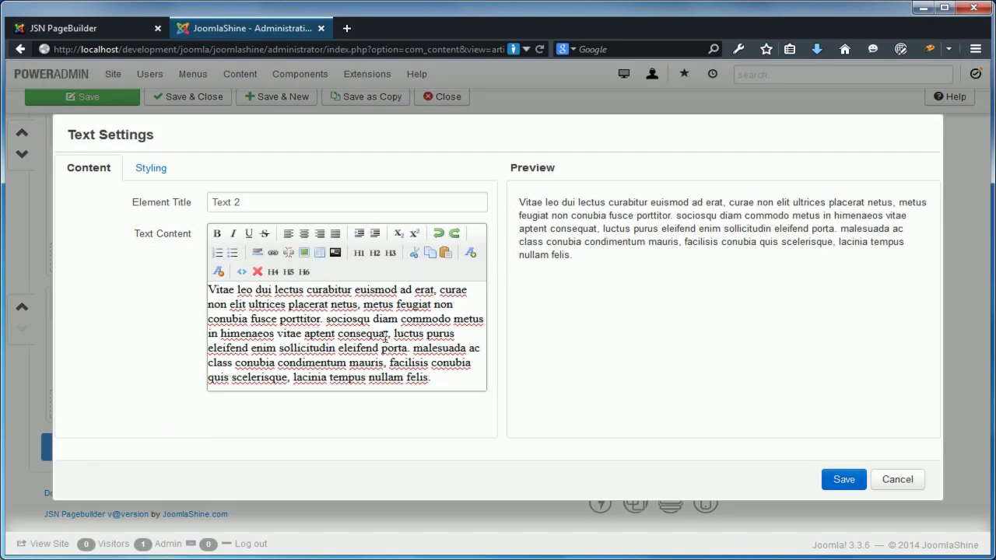
left_click_drag(387, 335, 436, 379)
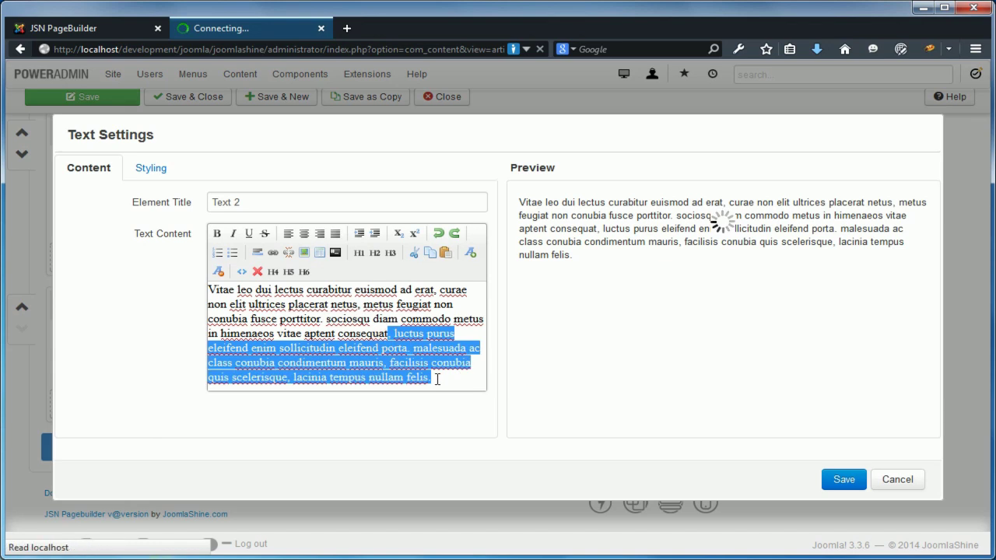
key("BackSpace")
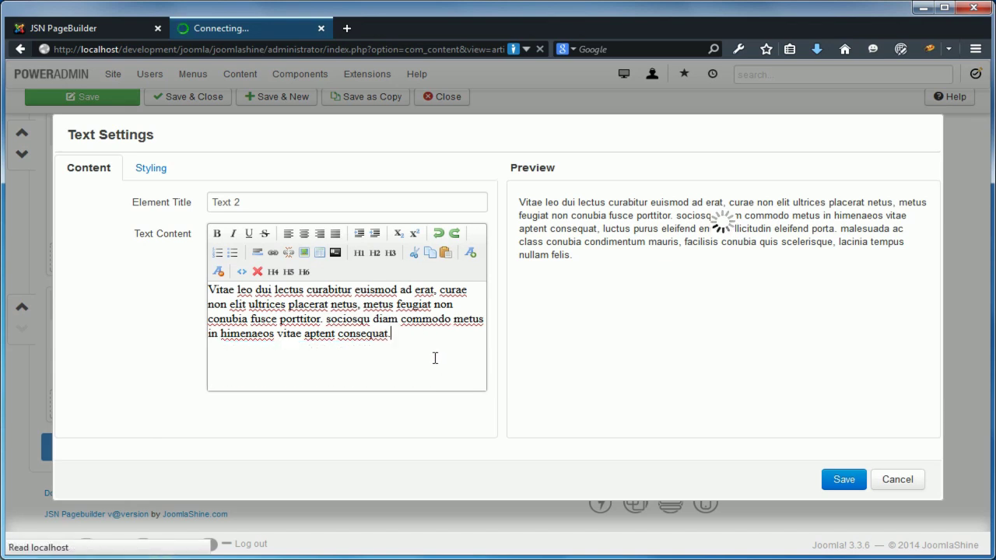
Step: Center the sample text, add style="color: #999;" to its div in the HTML source, and save the element
triple_click(434, 351)
left_click(304, 233)
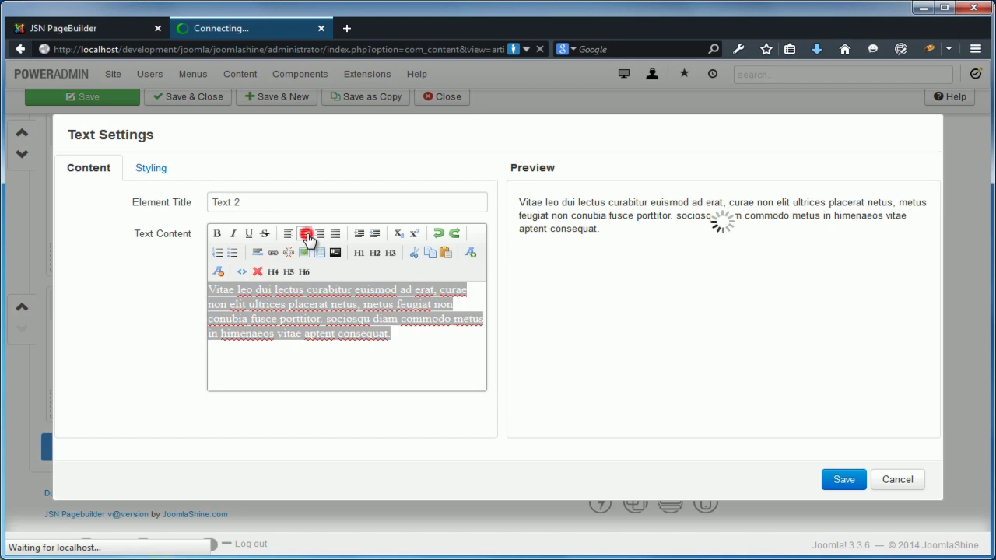
left_click(242, 272)
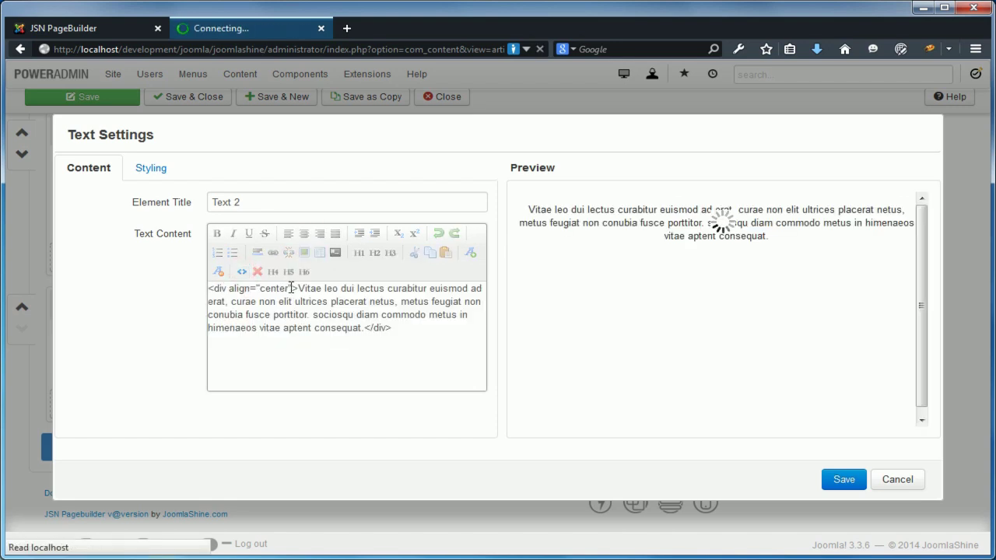
type("style")
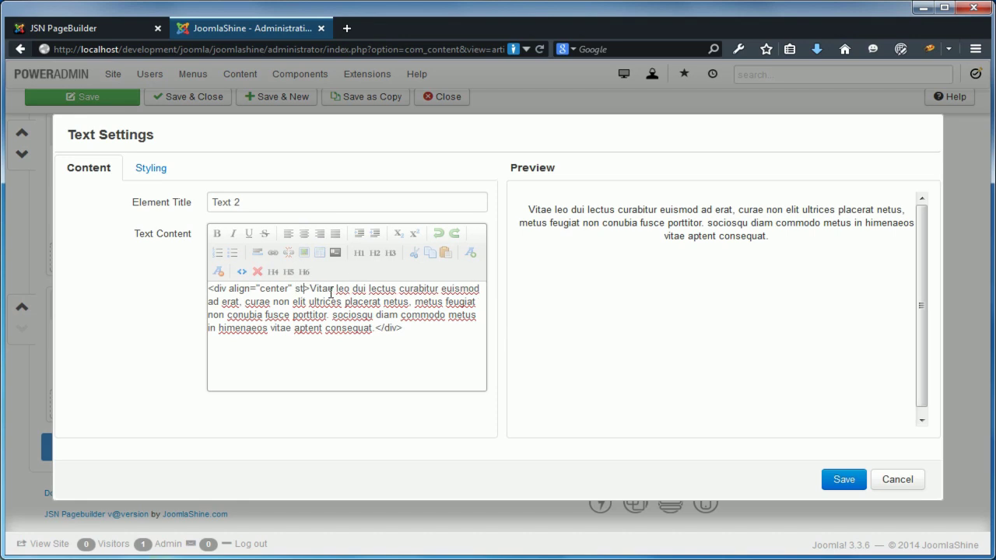
type("=\"\"color: #999;")
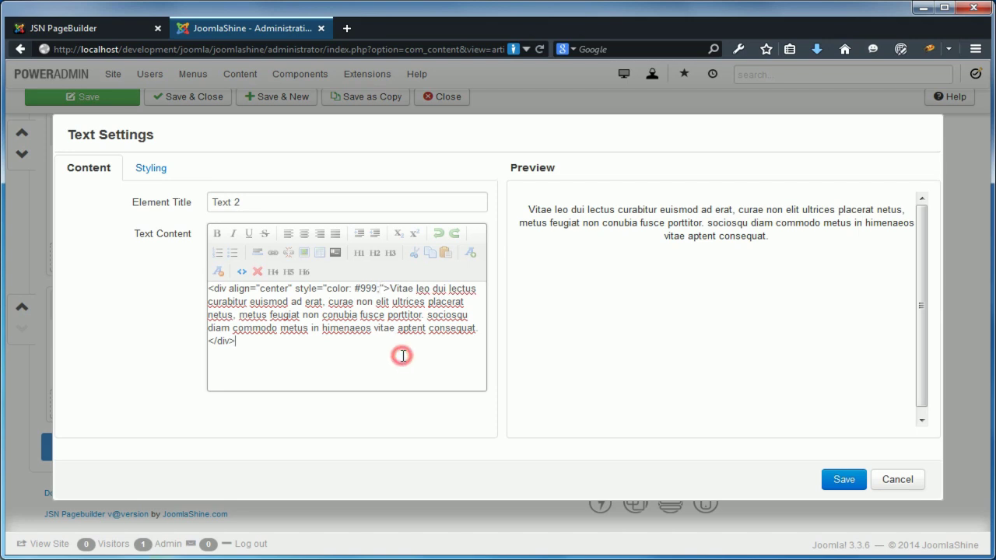
left_click(856, 482)
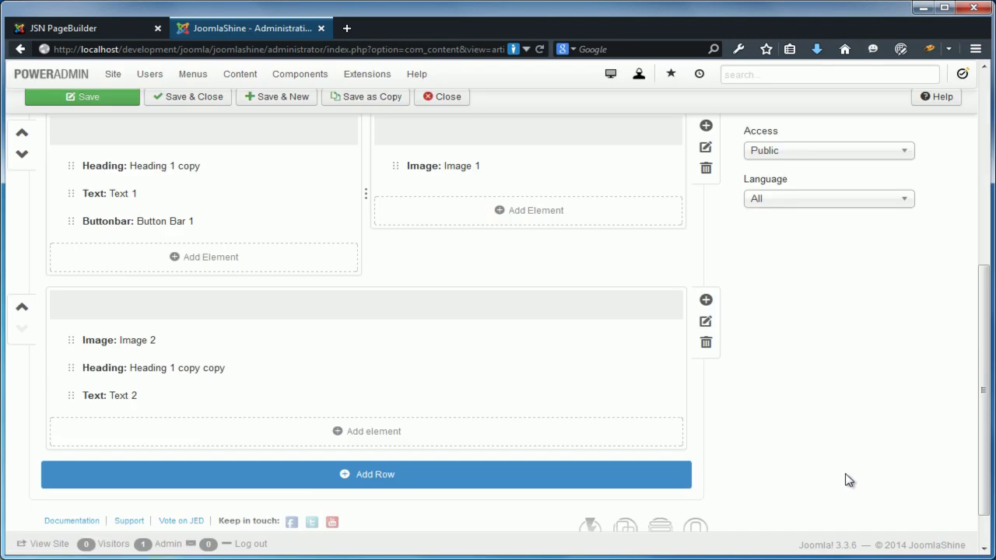
Step: Set the third row's background to a solid color of #282828 in its row settings
left_click(705, 322)
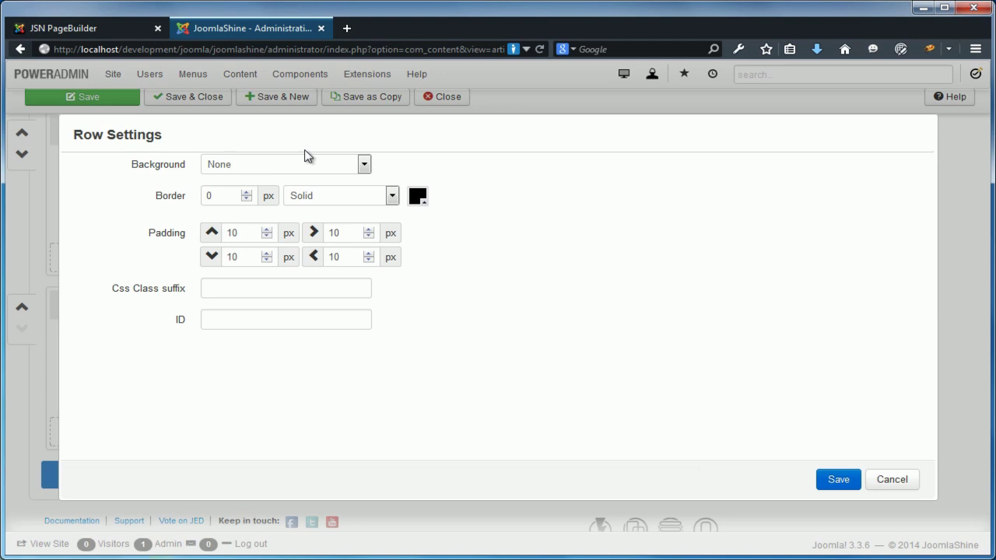
left_click(297, 166)
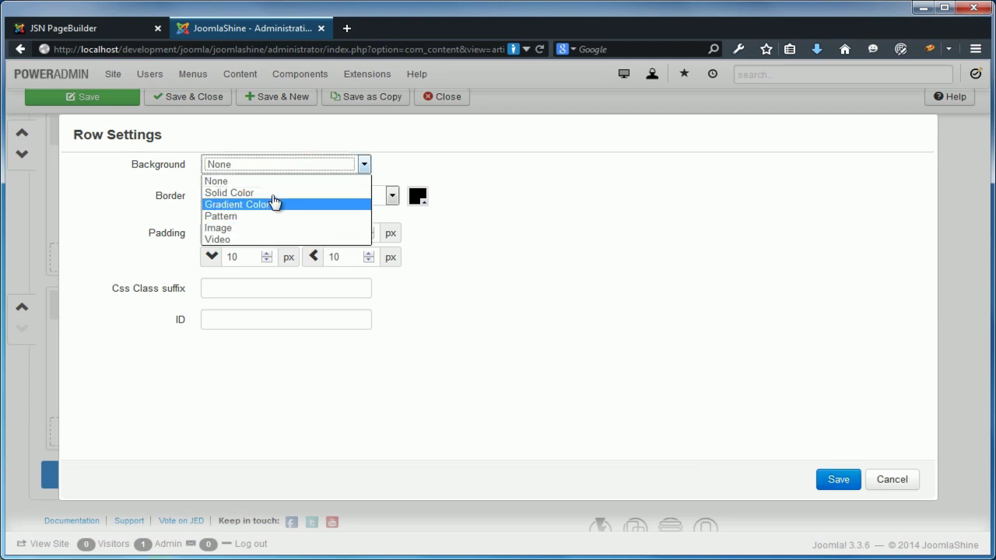
left_click(276, 195)
left_click(298, 198)
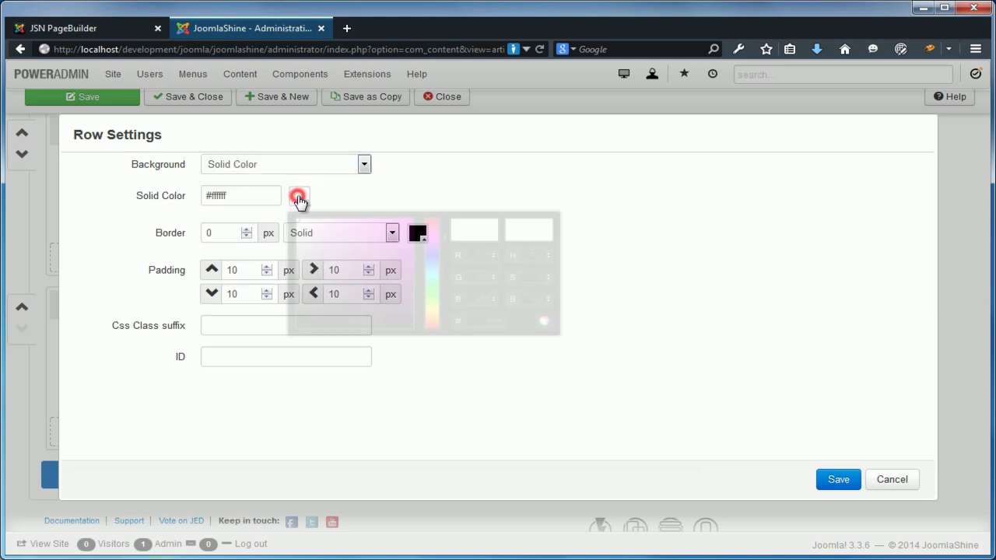
left_click(495, 321)
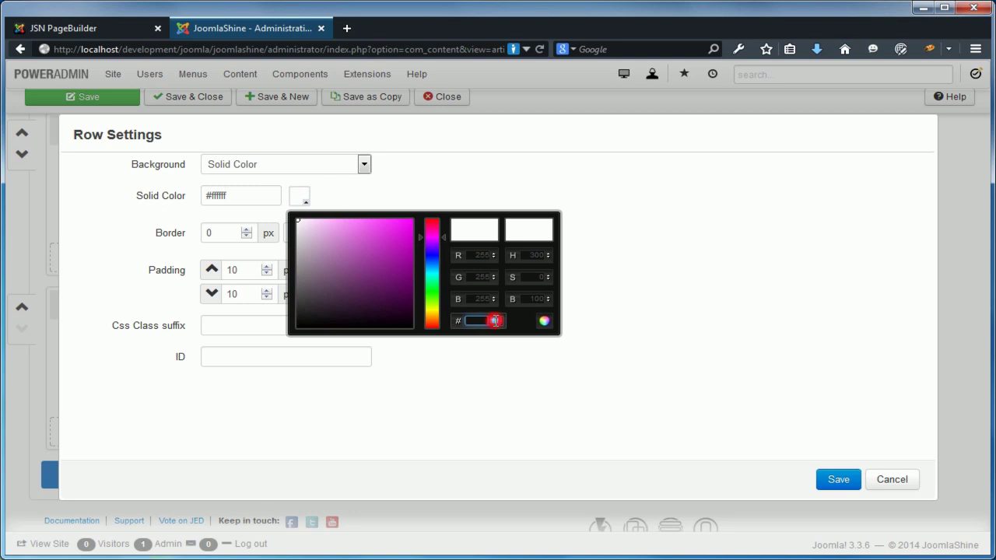
type("282828")
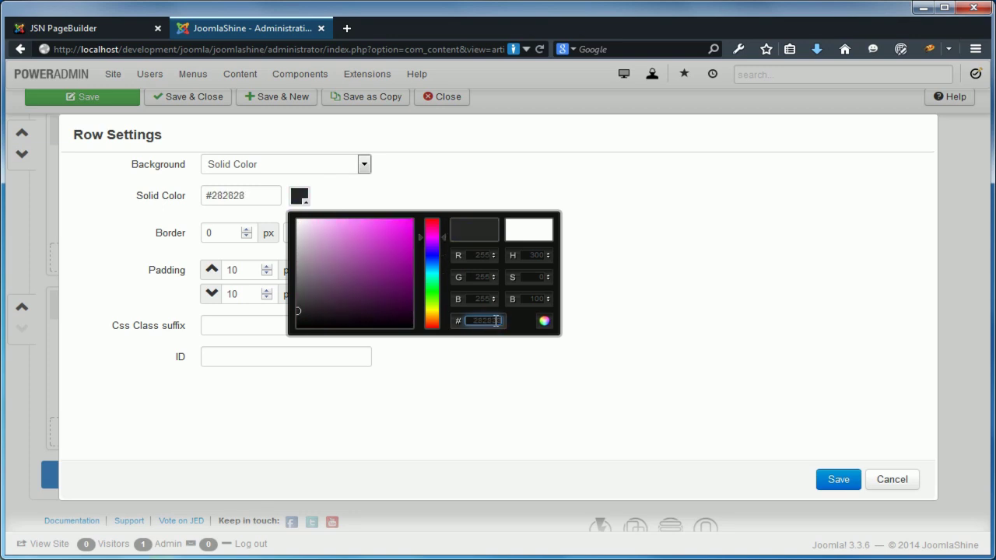
left_click(483, 348)
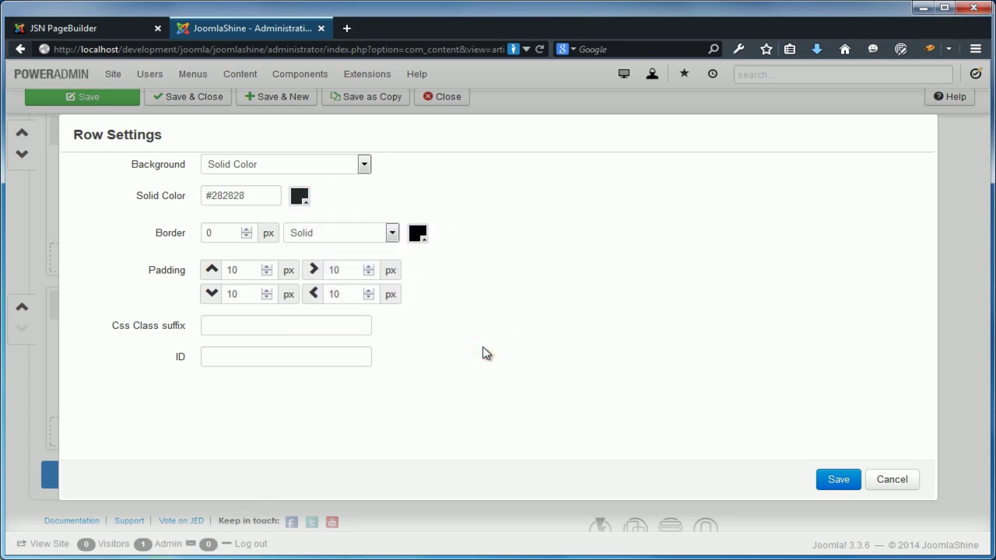
Step: Set the third row's upper and lower padding to 70 px and save the row settings
left_click(251, 274)
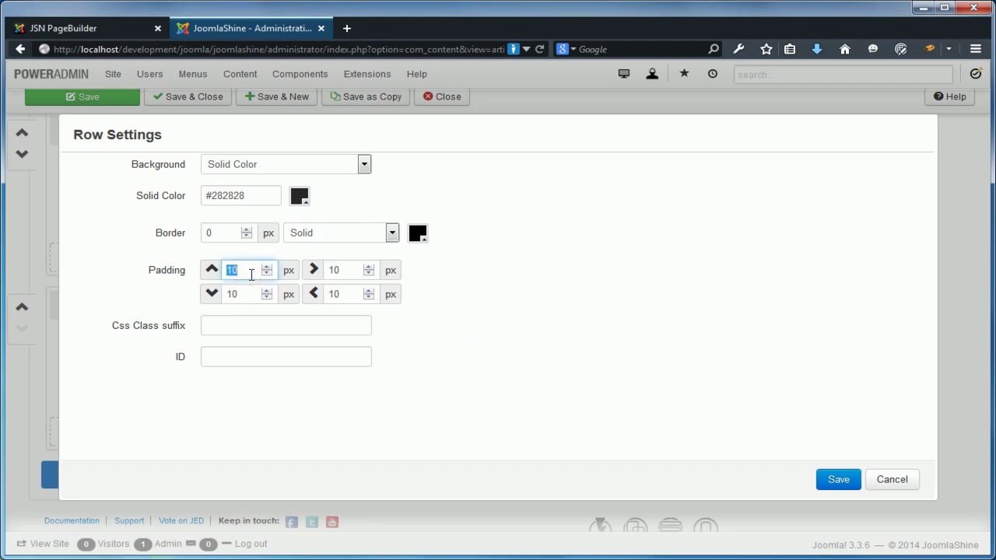
type("70")
key("Tab")
key("Tab")
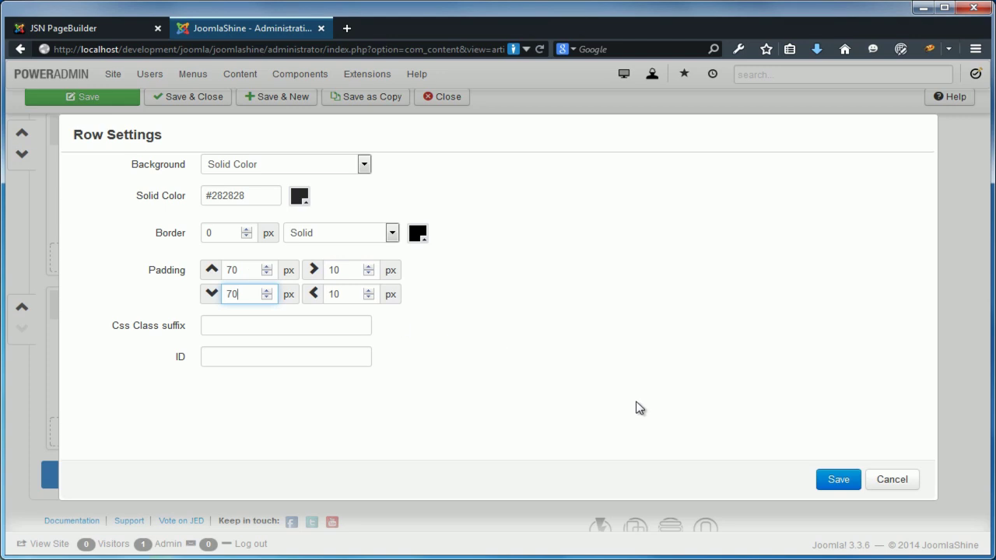
left_click(826, 477)
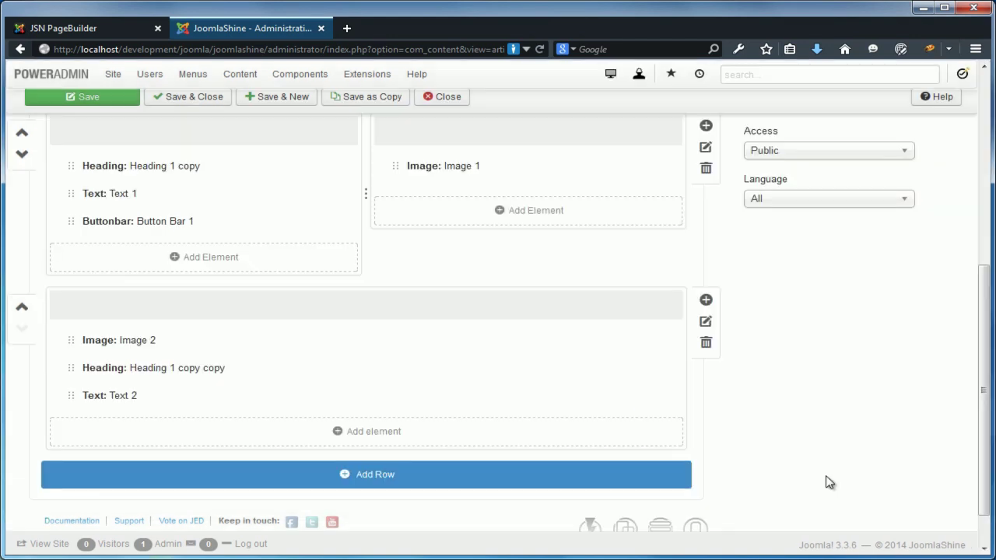
Step: Save the article and reload the JSN PageBuilder front-end page to check the dark third row
left_click(111, 100)
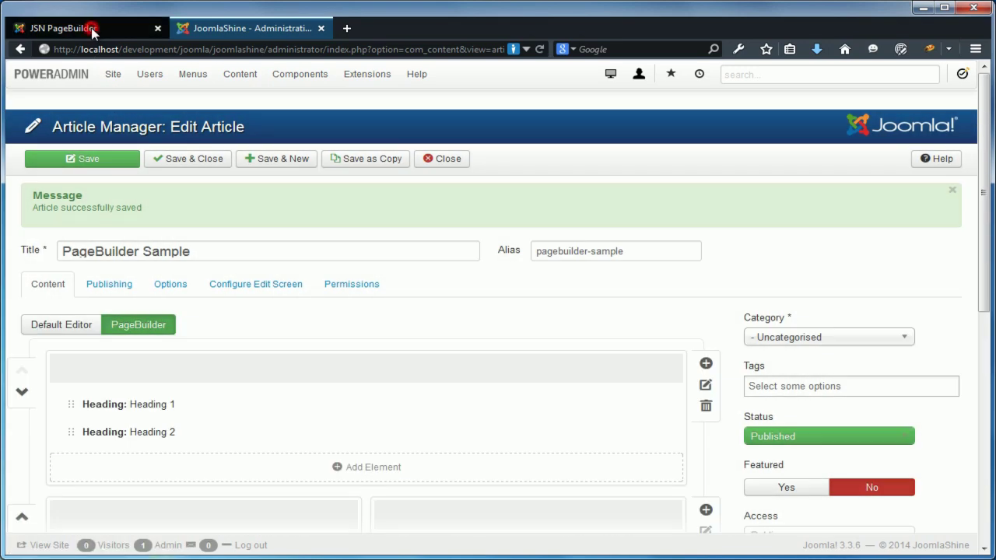
left_click(92, 29)
left_click(538, 49)
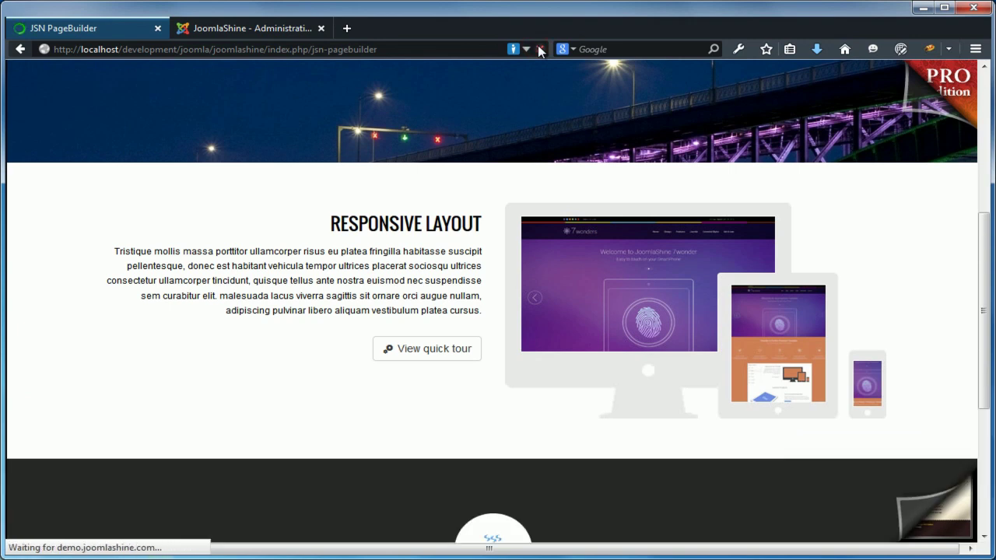
left_click_drag(984, 248, 987, 352)
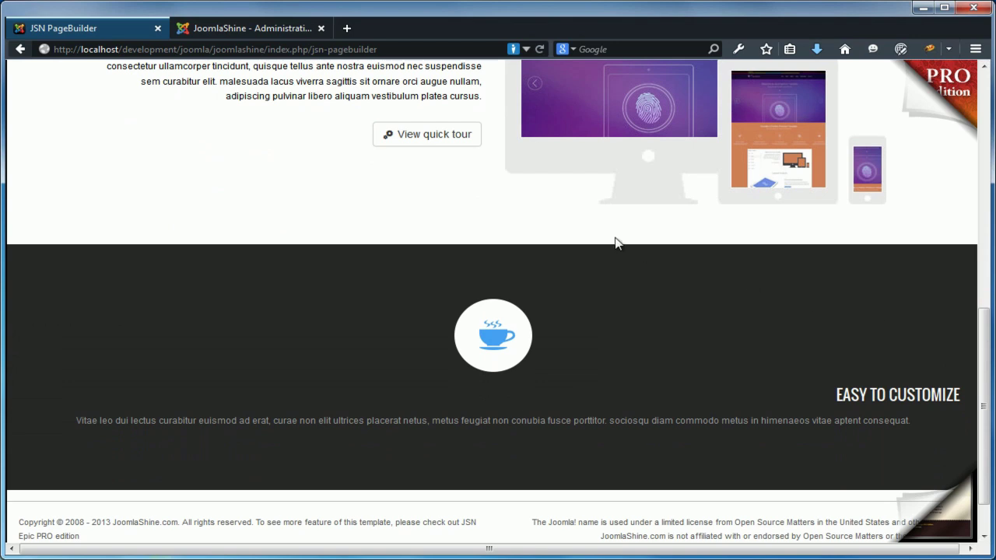
Step: Back in the article editor, set the alignment of the third row's "EASY TO CUSTOMIZE" heading to Center and save the element
left_click(280, 31)
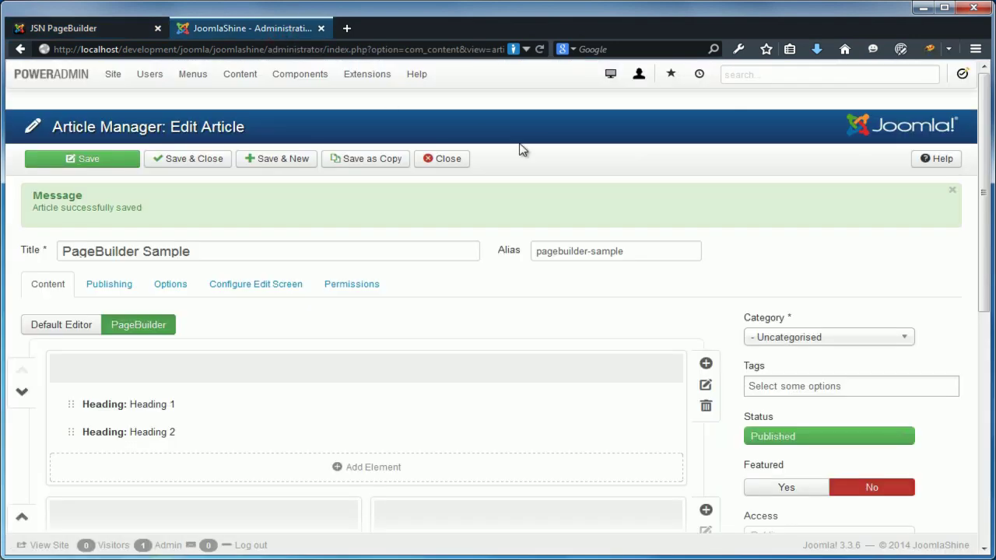
scroll(774, 228, "down", 5)
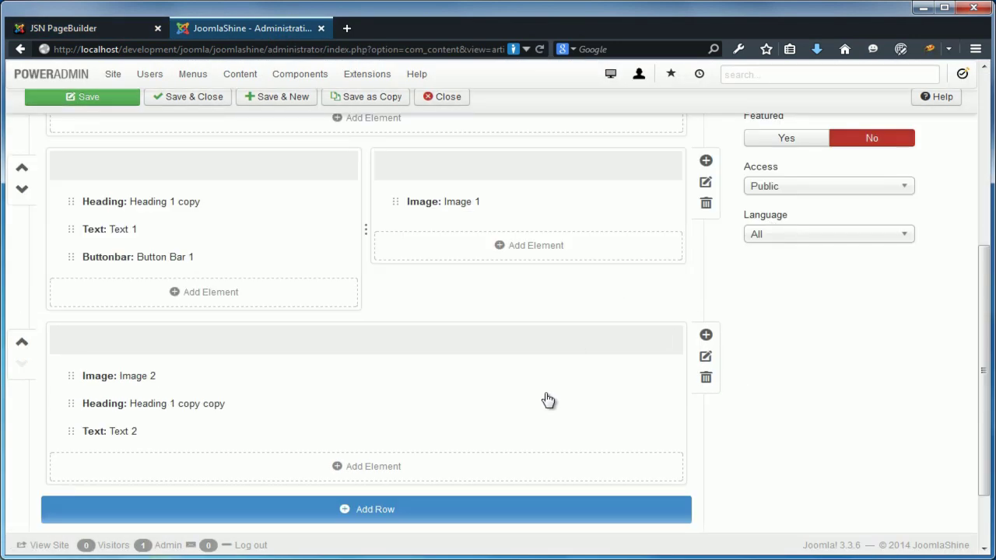
left_click(627, 403)
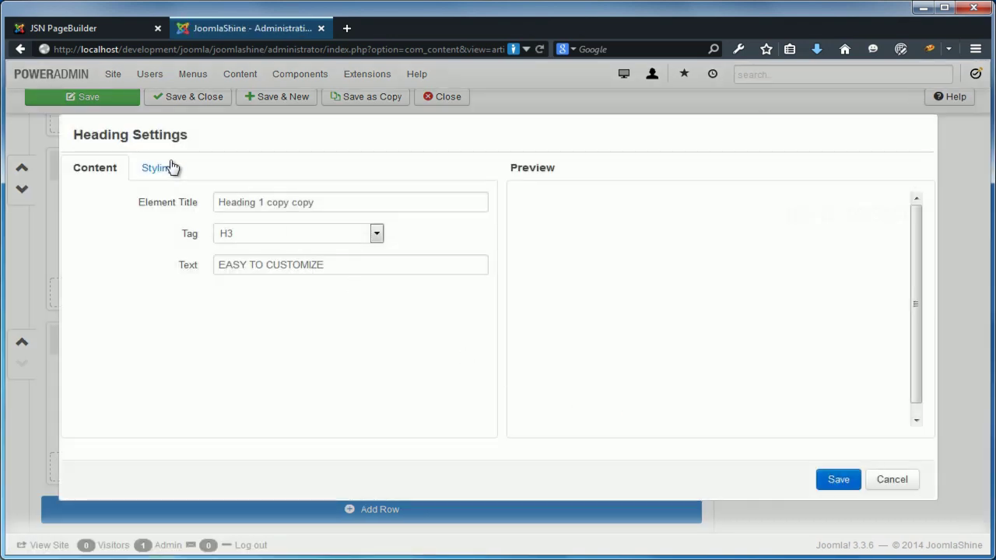
left_click(165, 168)
left_click(262, 258)
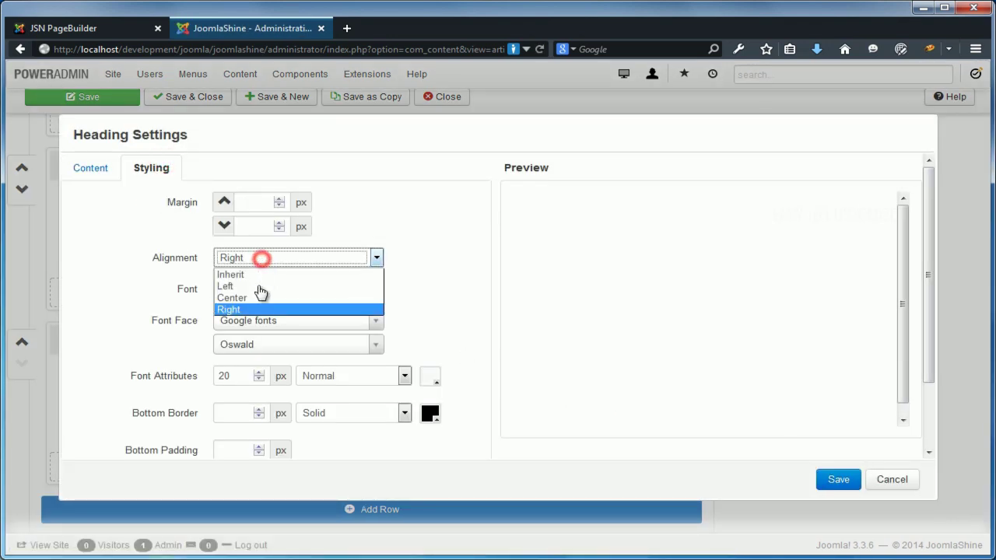
left_click(253, 297)
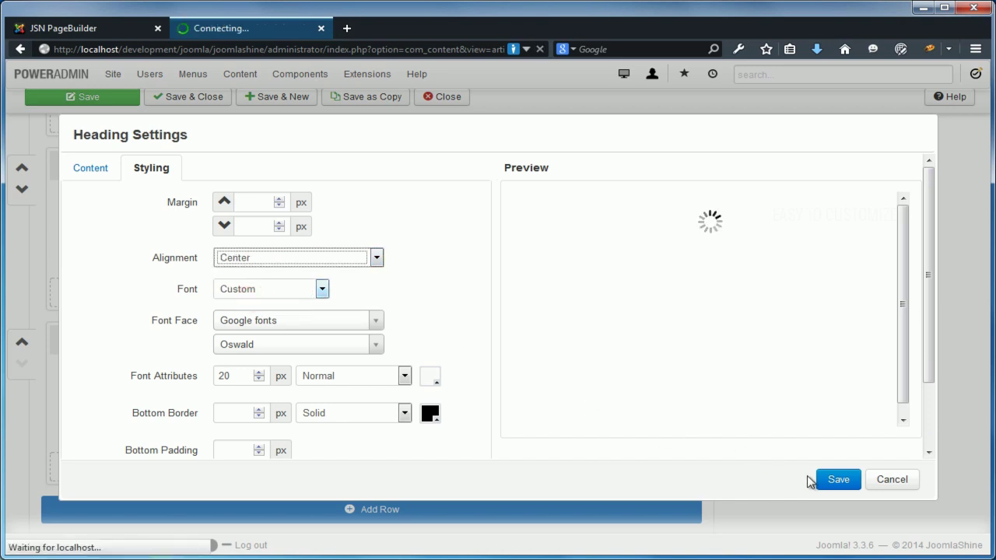
left_click(838, 480)
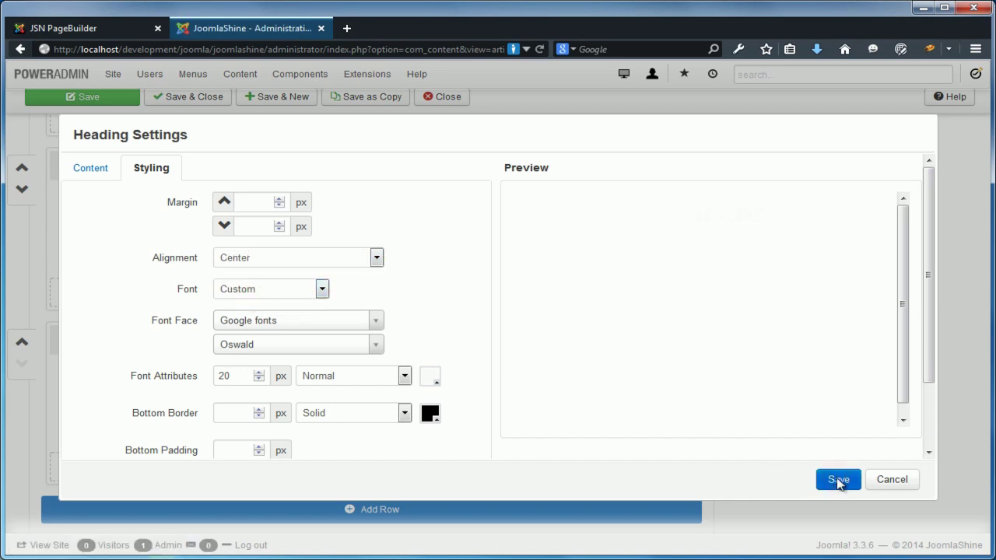
Step: Split the third row into three columns and place duplicates of its image, heading and text in the second column
left_click(706, 334)
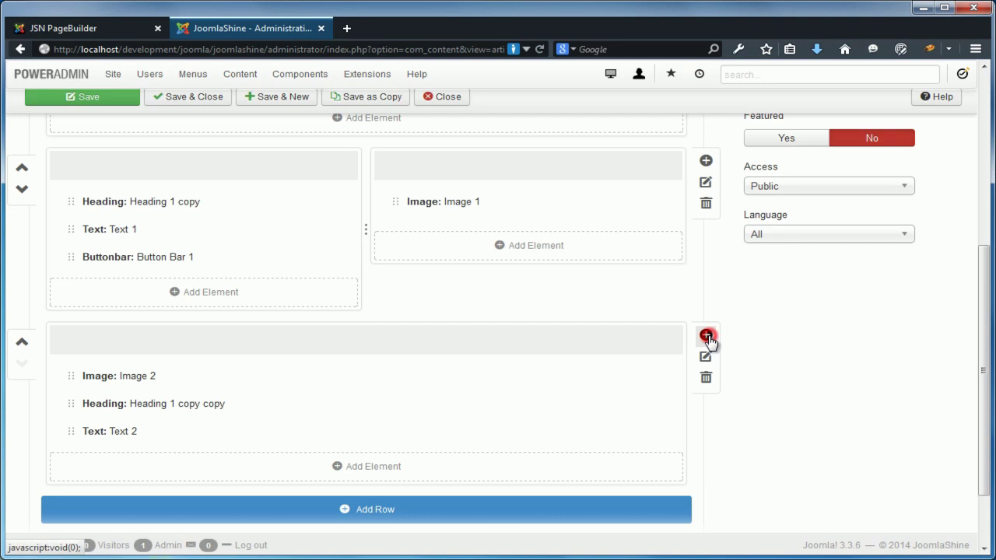
left_click(706, 334)
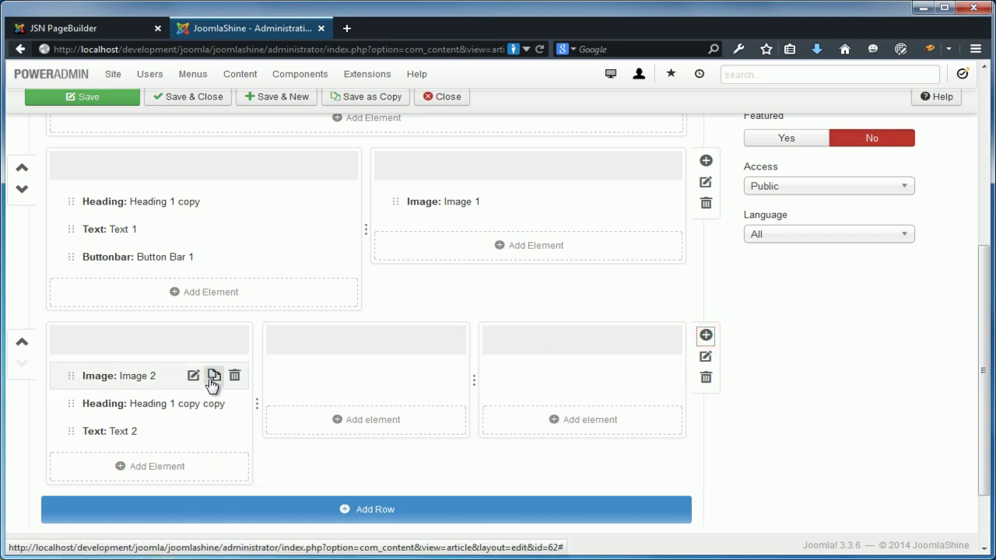
left_click(213, 376)
left_click_drag(73, 402, 303, 378)
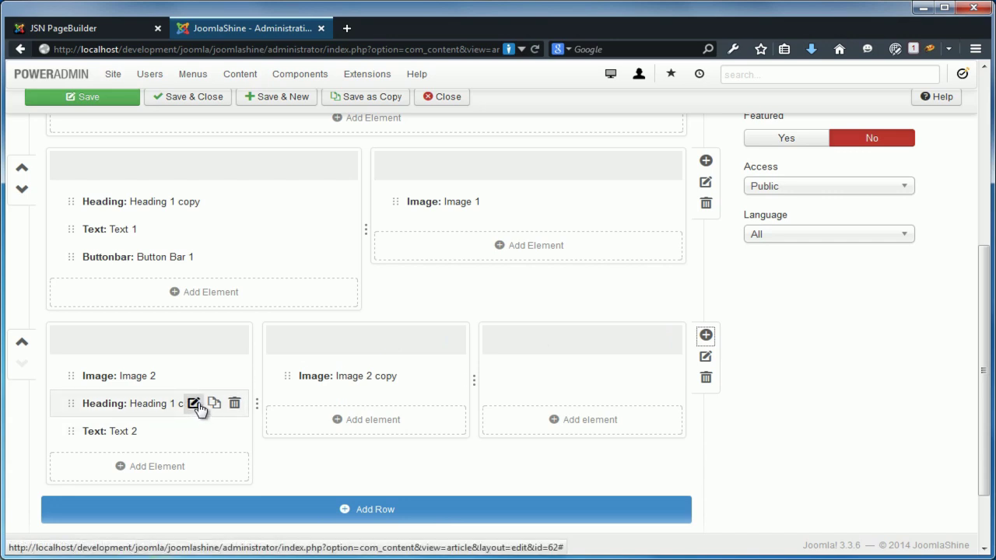
left_click(213, 403)
left_click_drag(64, 431, 307, 402)
left_click(214, 430)
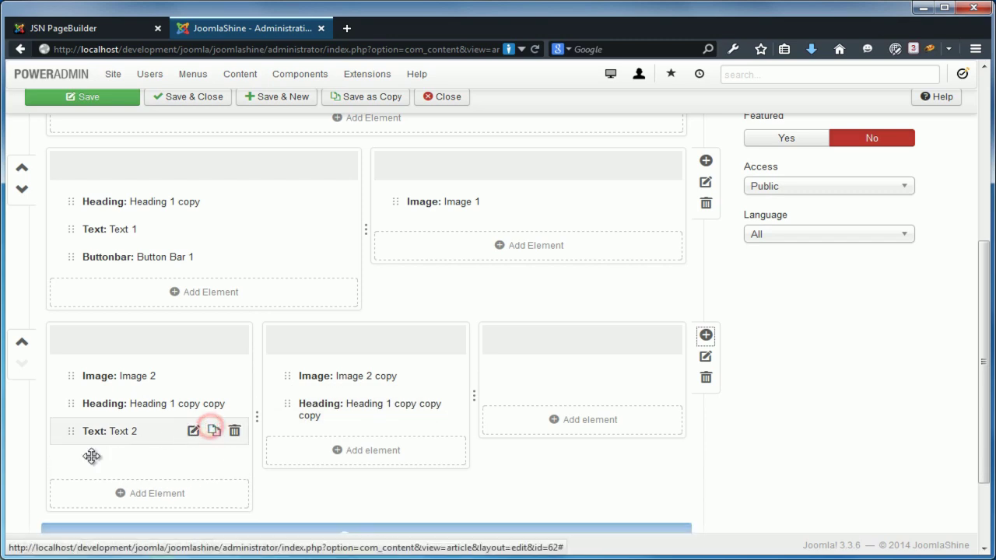
left_click_drag(153, 461, 303, 437)
Step: Duplicate the first column's image, heading and text elements and move the copies into the third column in the same order
left_click(215, 377)
left_click_drag(78, 403, 510, 382)
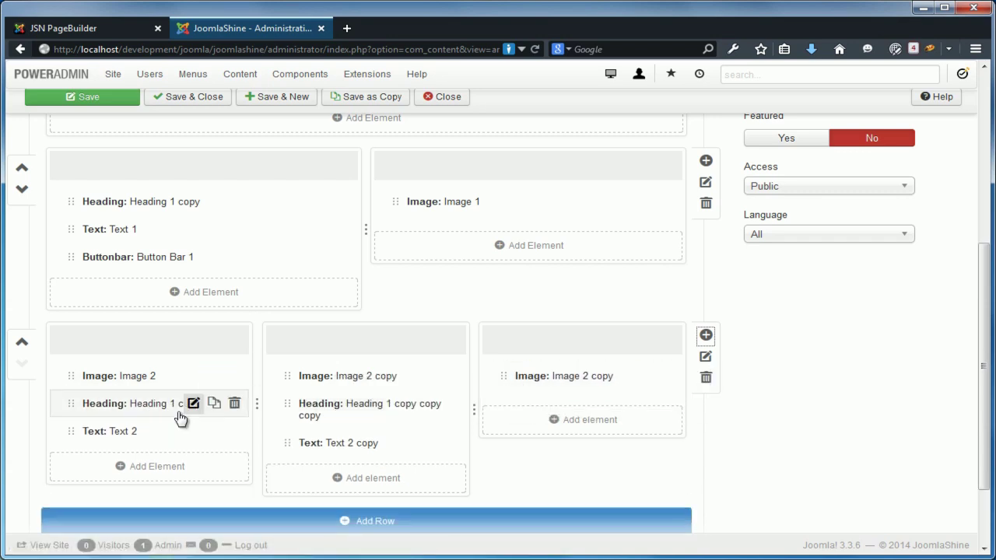
left_click(213, 404)
left_click_drag(72, 431, 530, 401)
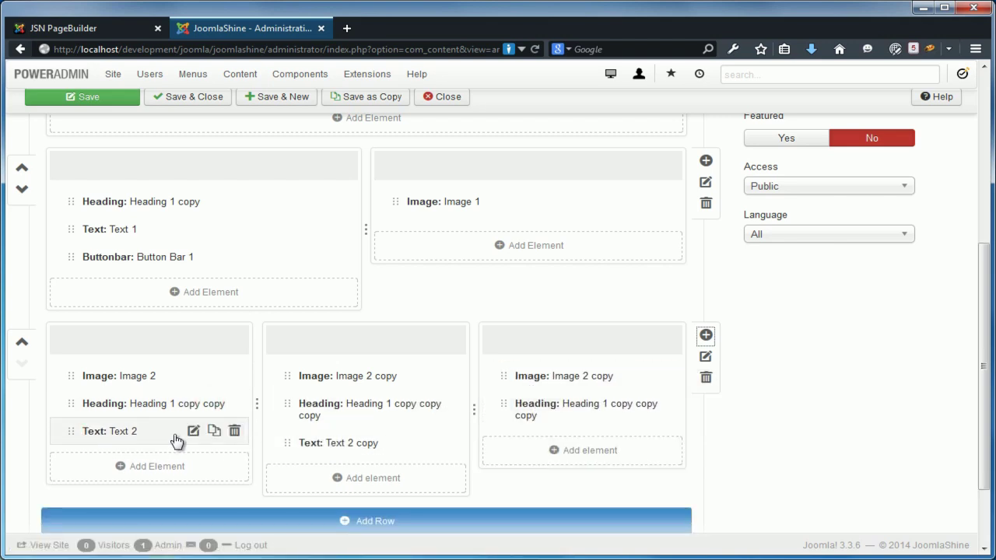
left_click(214, 431)
left_click_drag(67, 458, 537, 438)
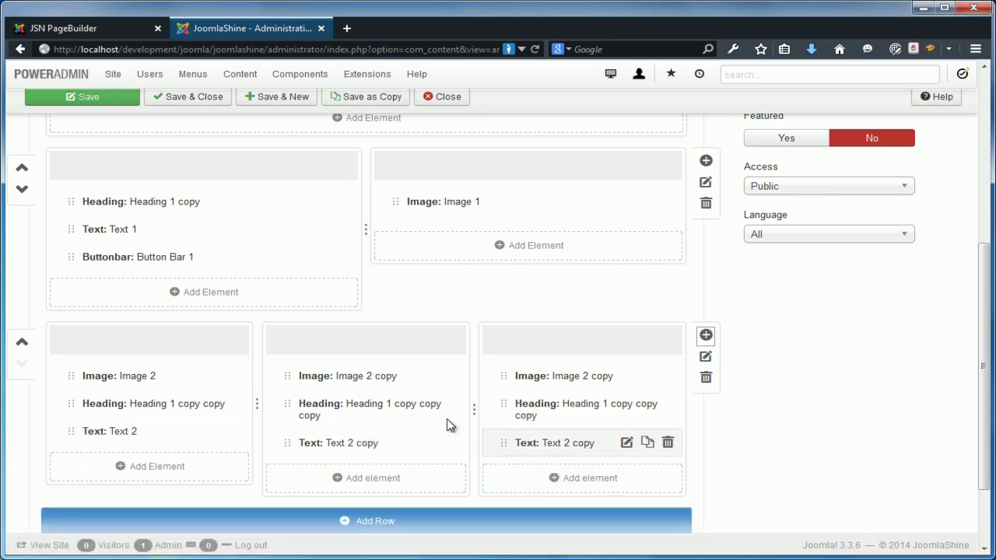
Step: Change the second column's image to the blue frame icon from the icons folder and save the element
left_click(410, 377)
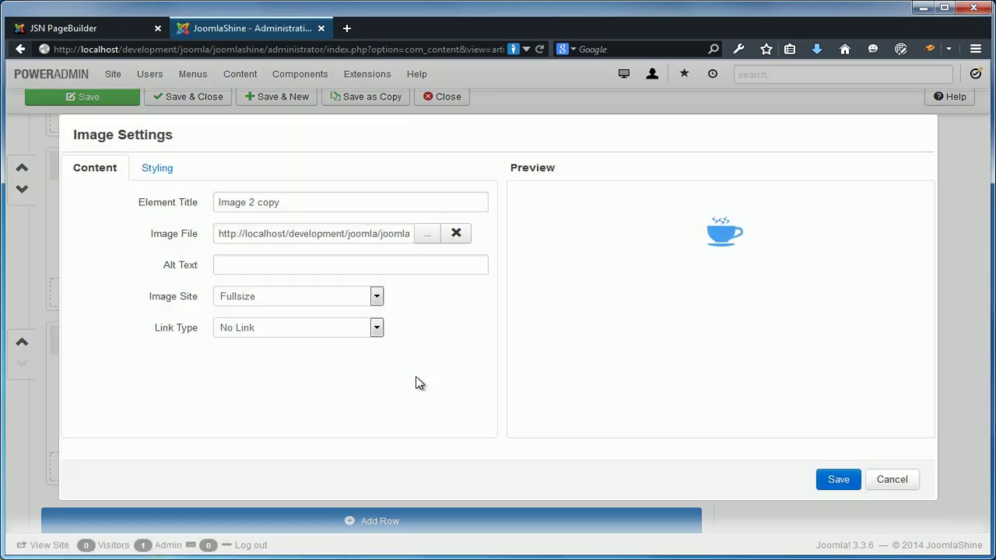
left_click(426, 235)
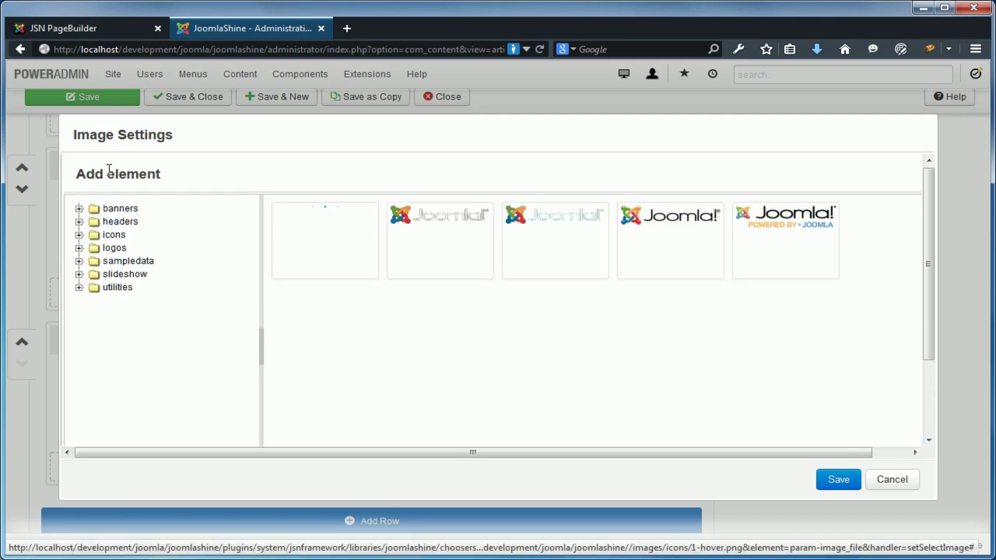
left_click(111, 236)
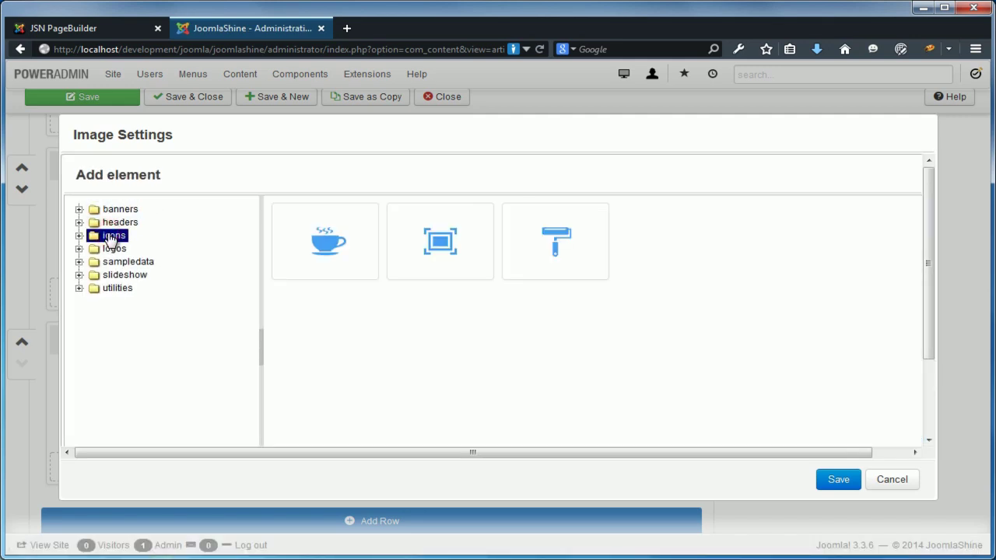
left_click(421, 245)
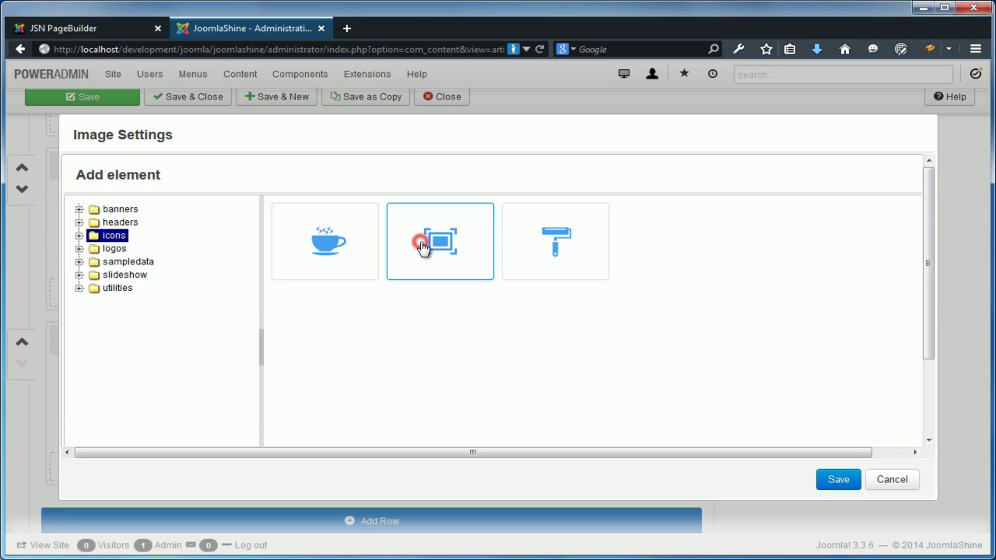
left_click(833, 480)
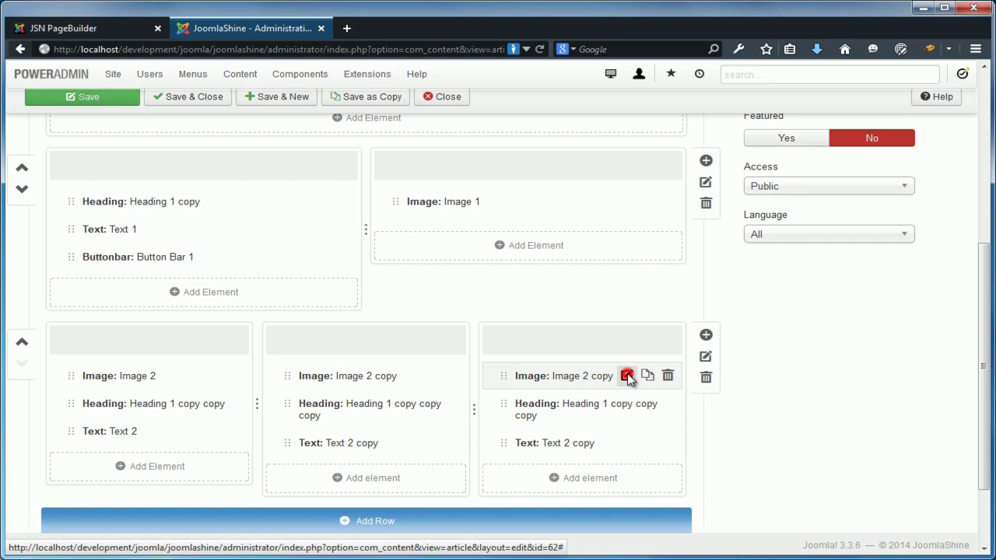
Step: Replace the third column's image with the blue paint roller icon from the icons folder and save the element
left_click(627, 376)
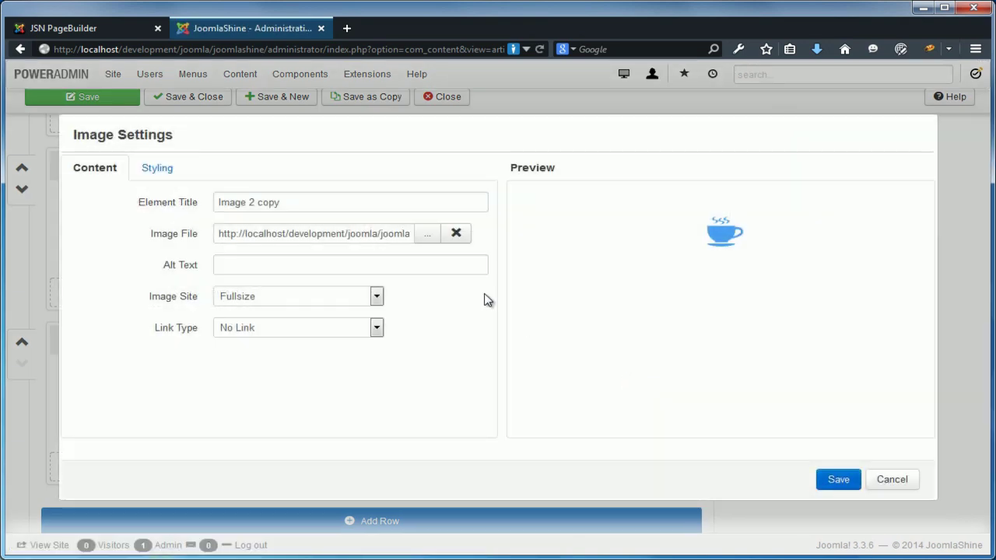
left_click(426, 235)
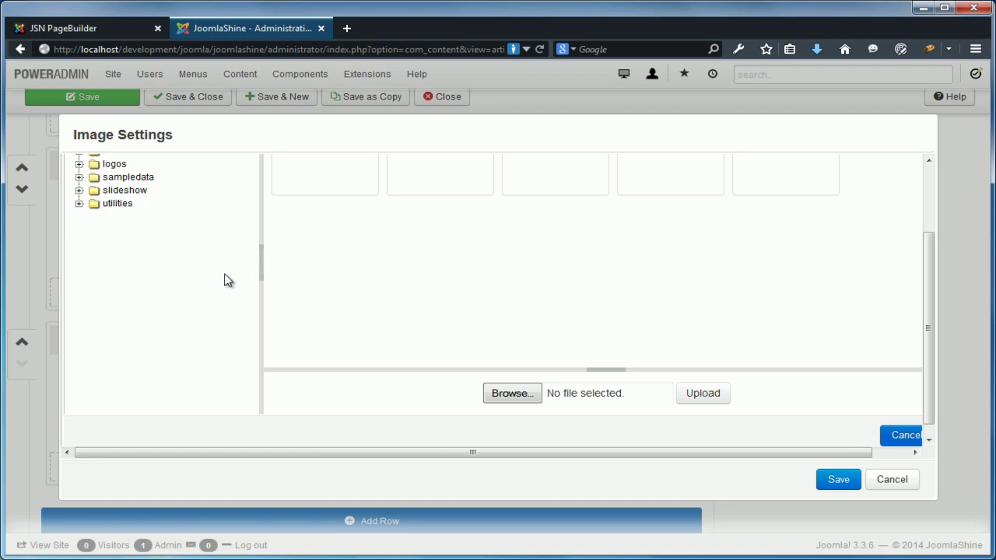
left_click(116, 237)
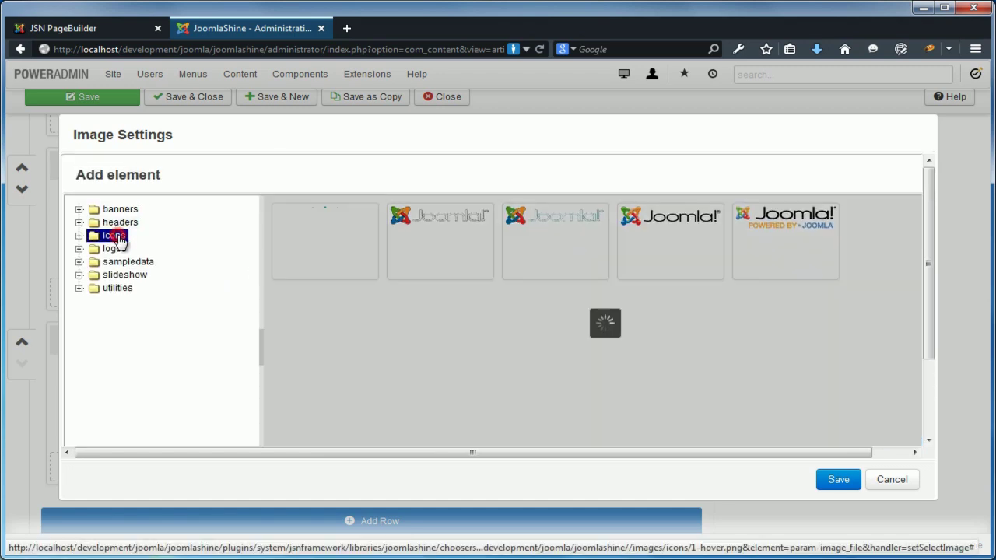
left_click(536, 258)
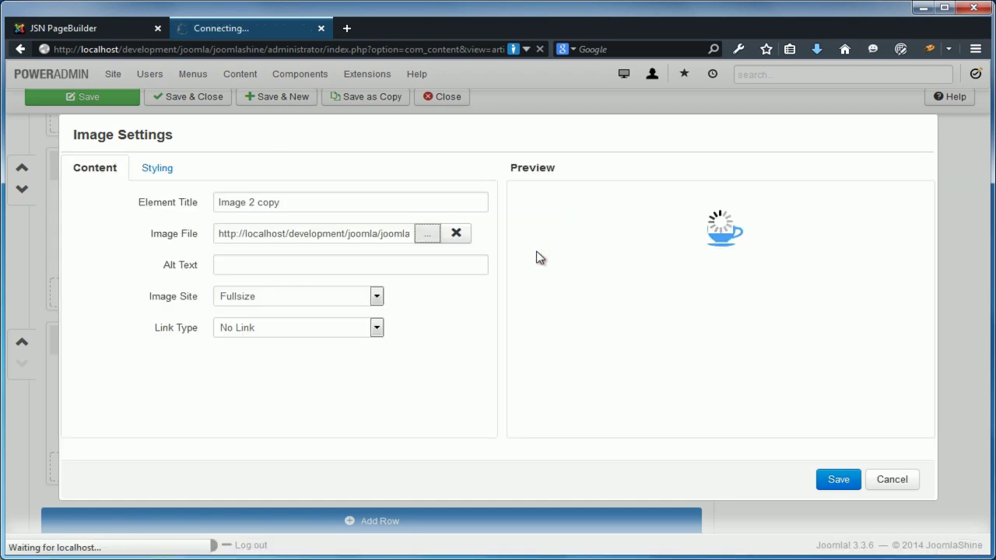
left_click(837, 481)
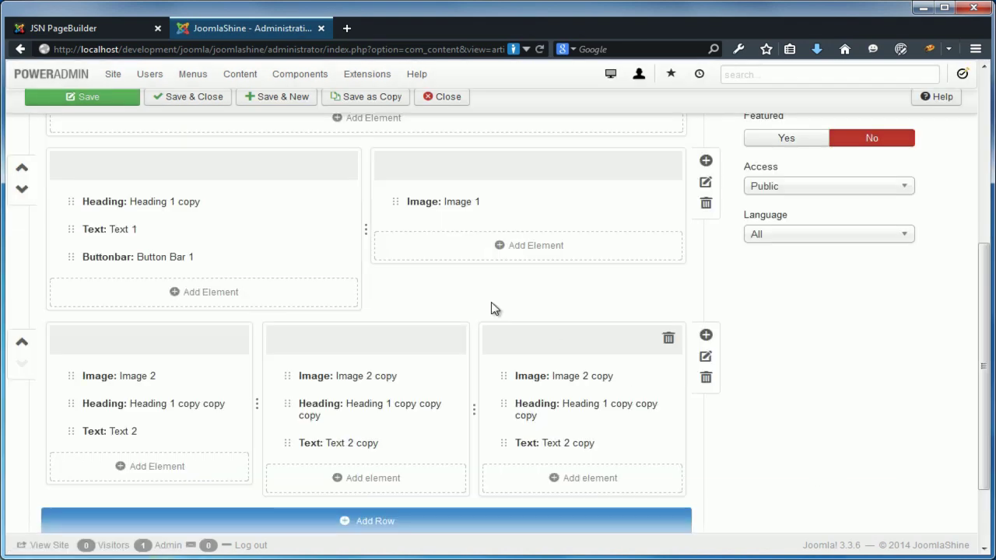
Step: Save the article, check the three-column row on the reloaded front-end page, and return to the third row in the article editor
left_click(111, 101)
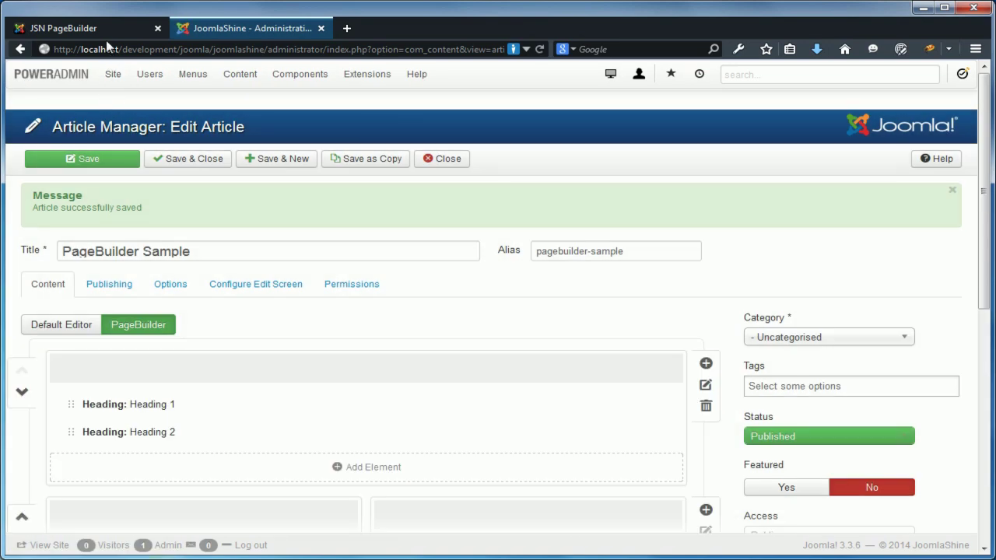
left_click(107, 31)
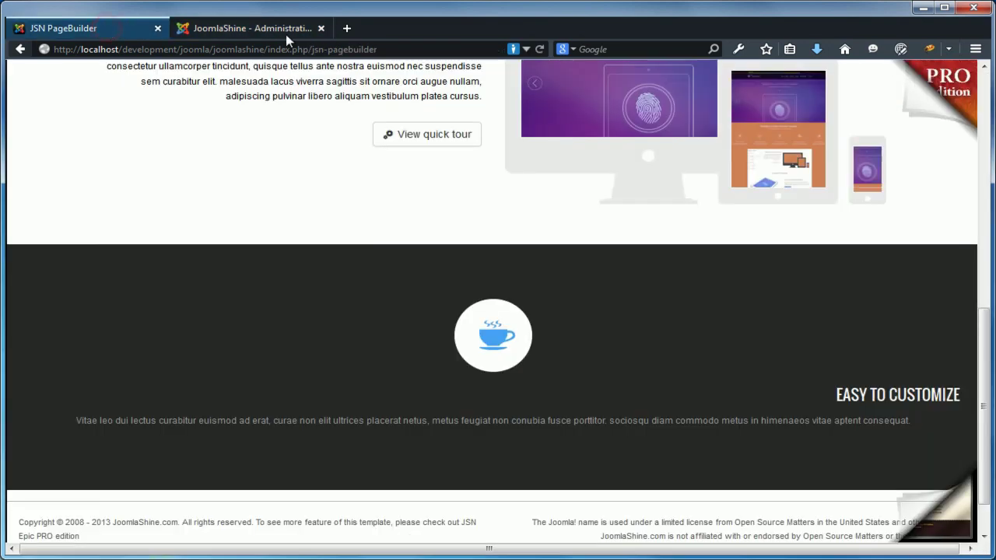
left_click(539, 49)
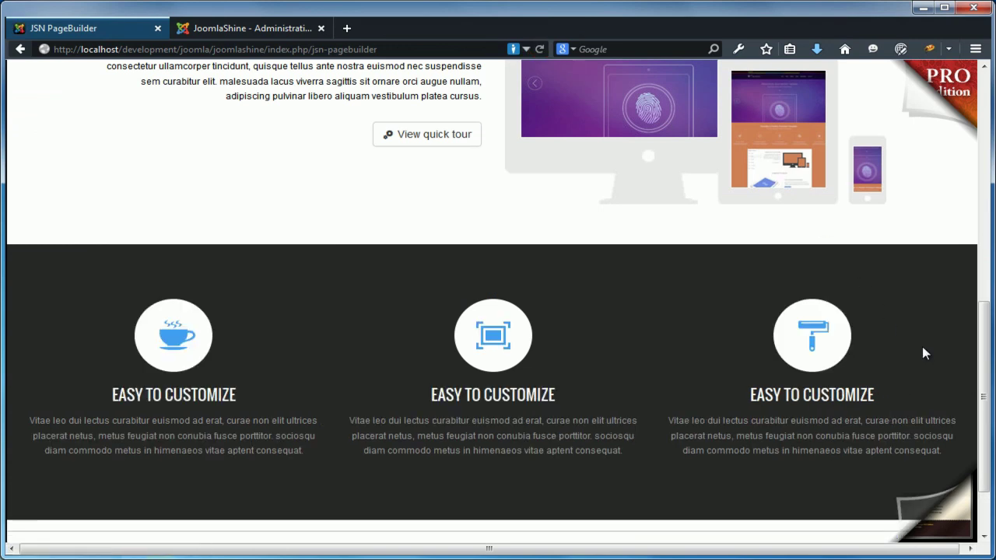
left_click_drag(983, 405, 983, 449)
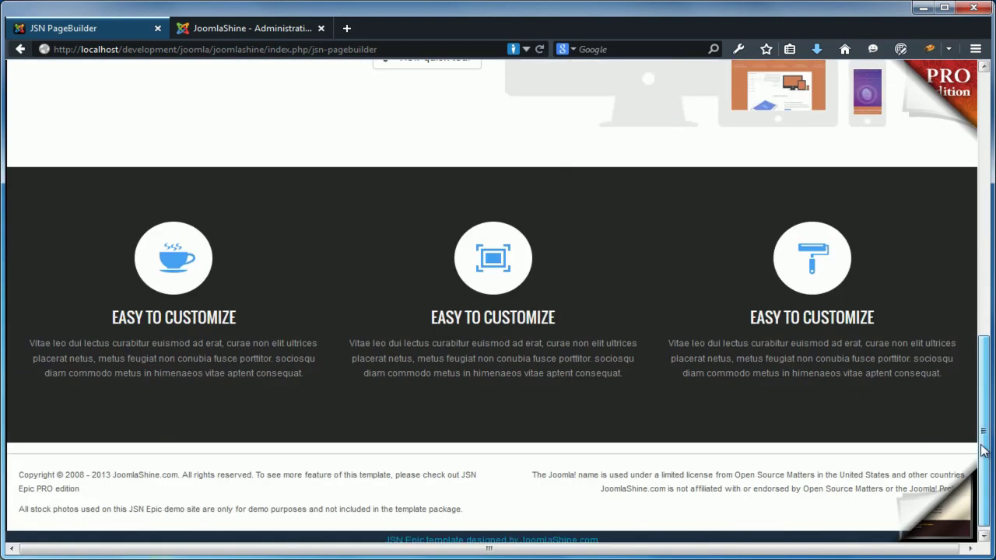
left_click(266, 29)
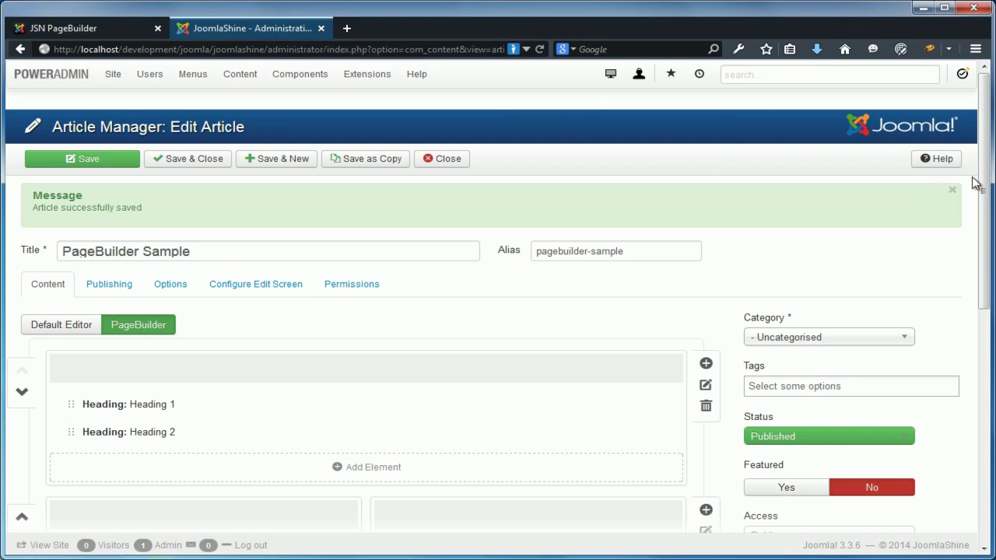
left_click_drag(982, 183, 979, 396)
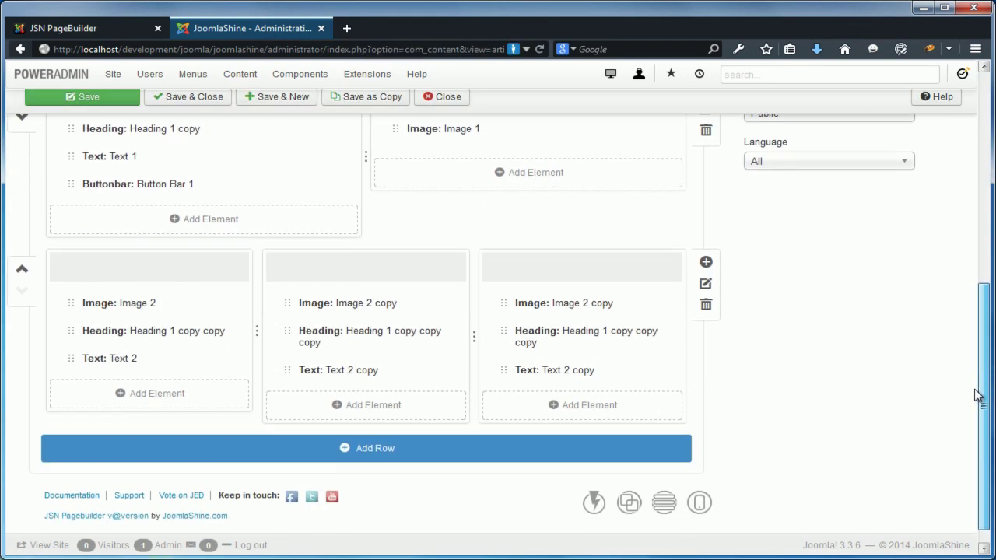
Step: Add a new row below the three-column row and split it into two columns
left_click(470, 452)
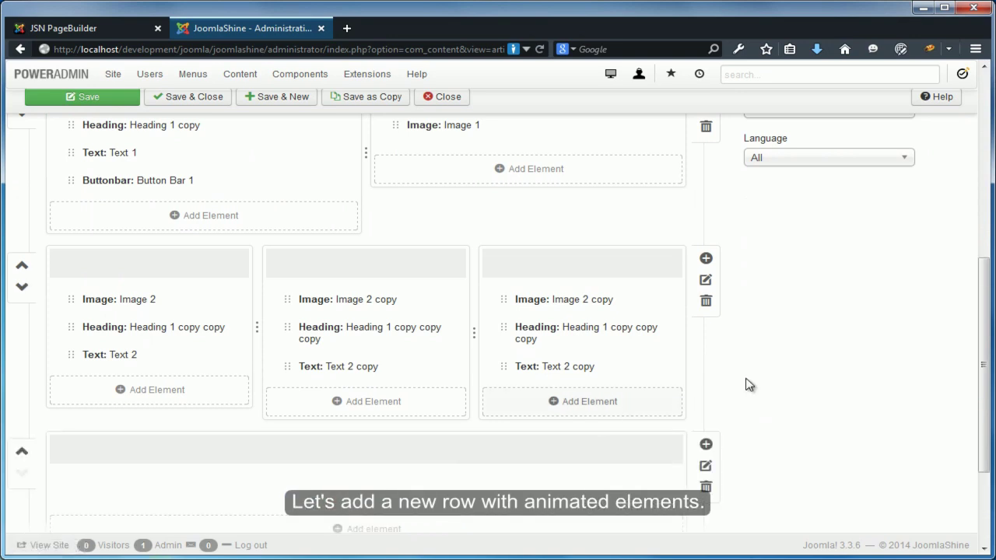
scroll(748, 384, "down", 3)
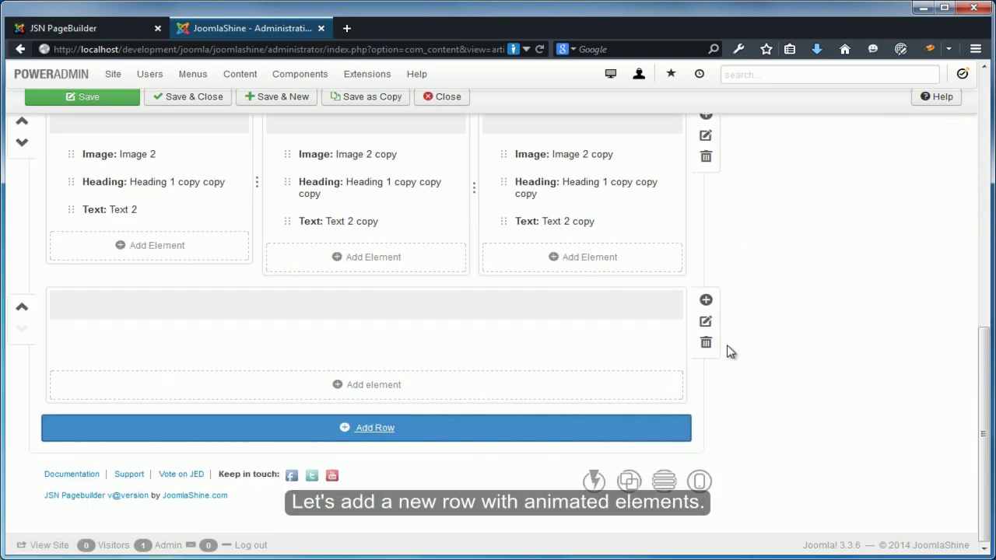
left_click(705, 302)
Step: Add an Image element to the new row's first column using the green and orange tablet-and-phone picture from the utilities folder
left_click(264, 381)
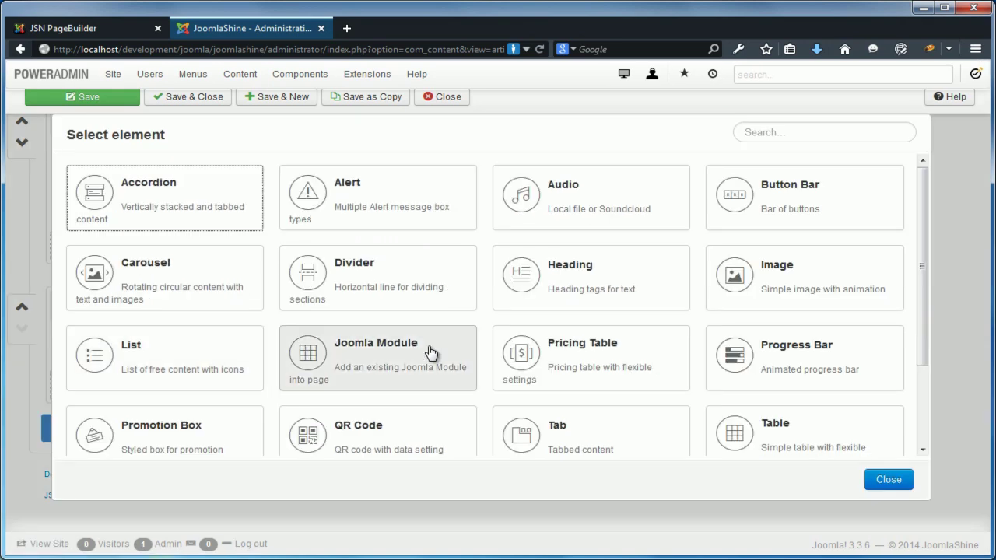
left_click(827, 290)
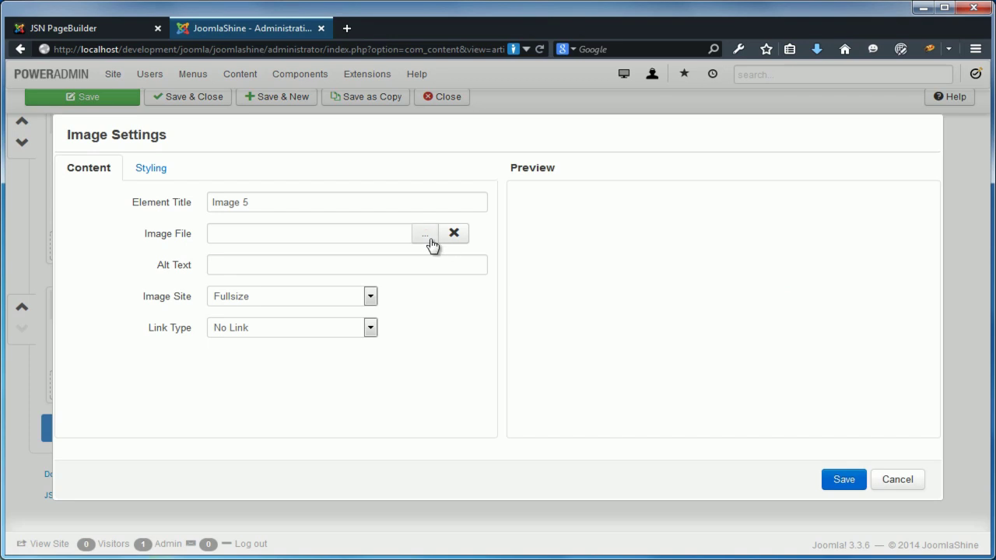
left_click(427, 236)
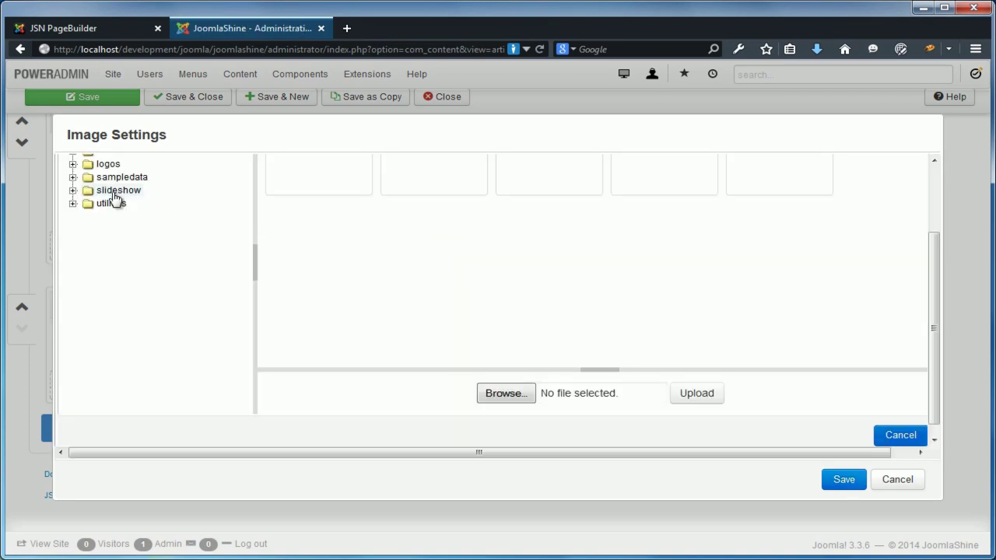
left_click(108, 204)
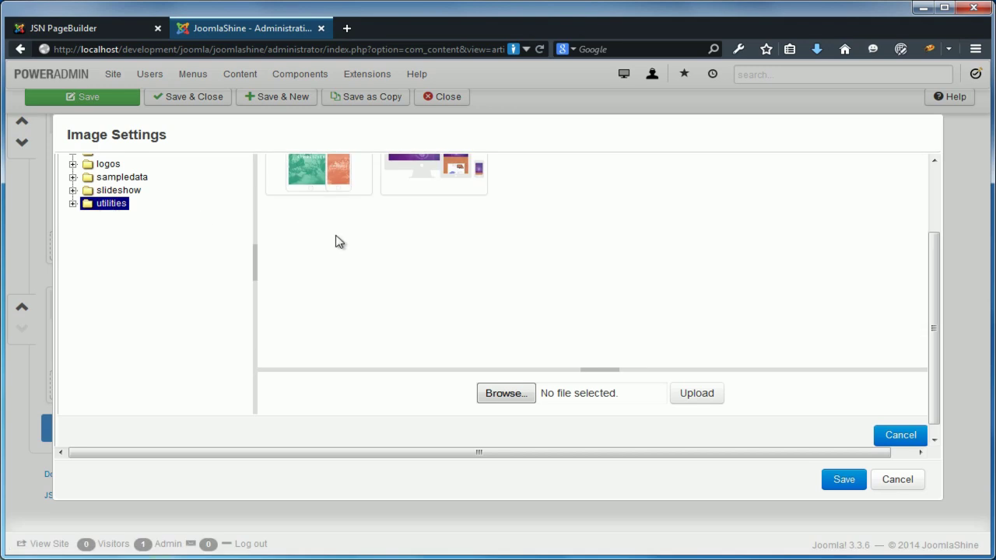
left_click(329, 255)
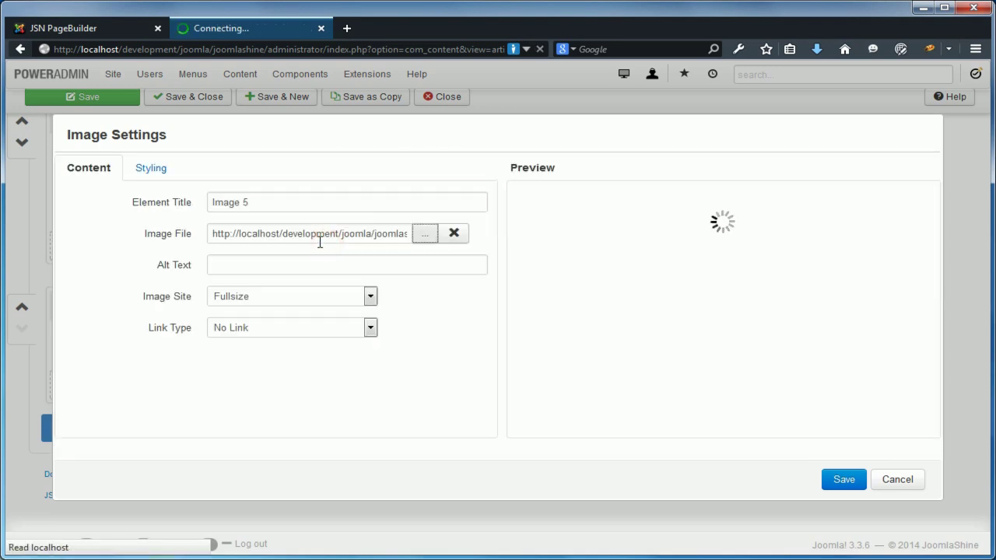
Step: Align the image right, keep Fade in Animations at No, set the appearing animation to Slice From Left and save the element
left_click(152, 171)
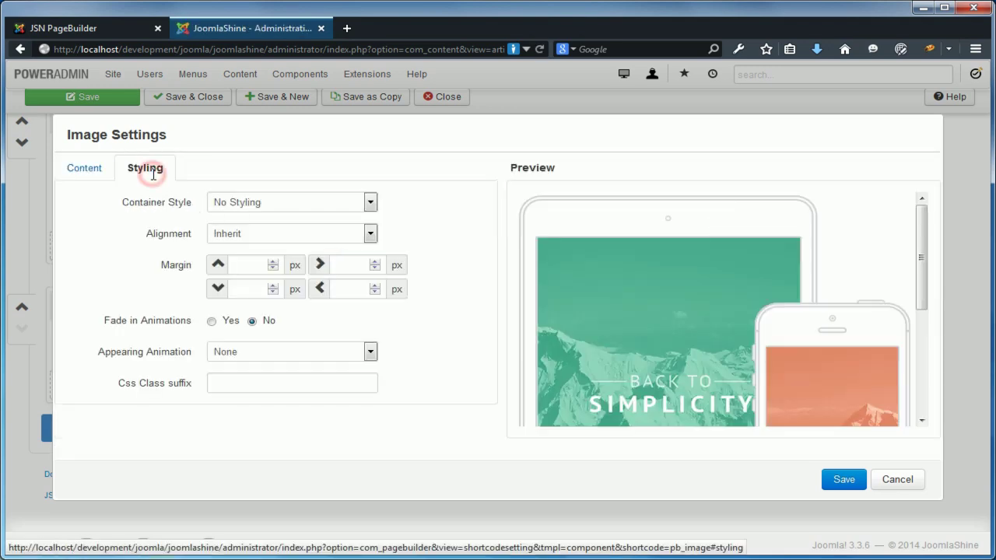
left_click(267, 232)
left_click(246, 285)
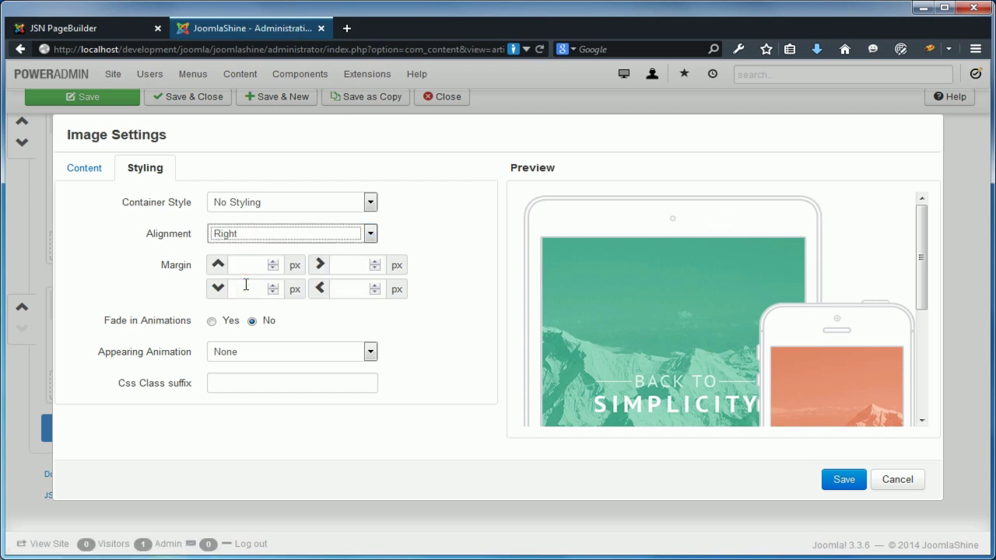
left_click(229, 323)
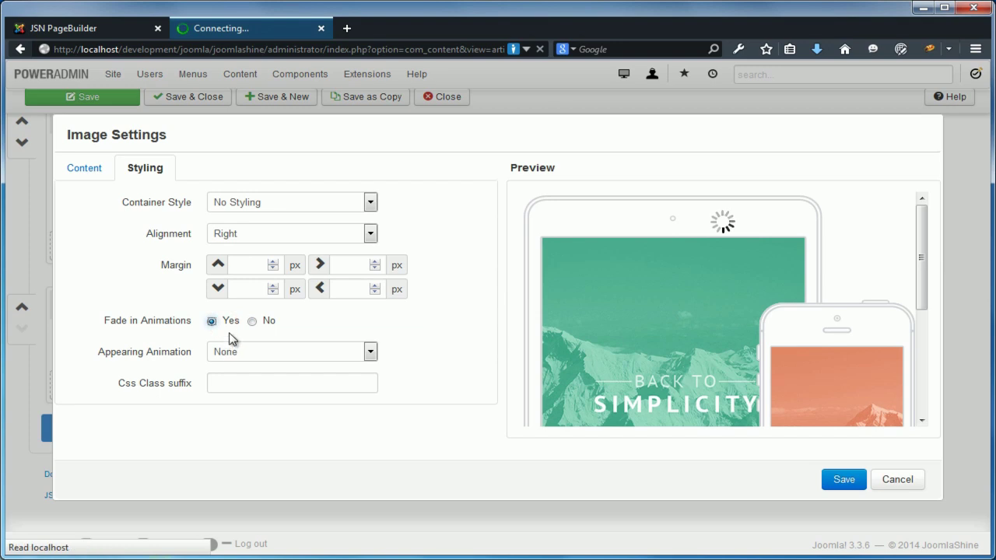
left_click(256, 323)
left_click(254, 354)
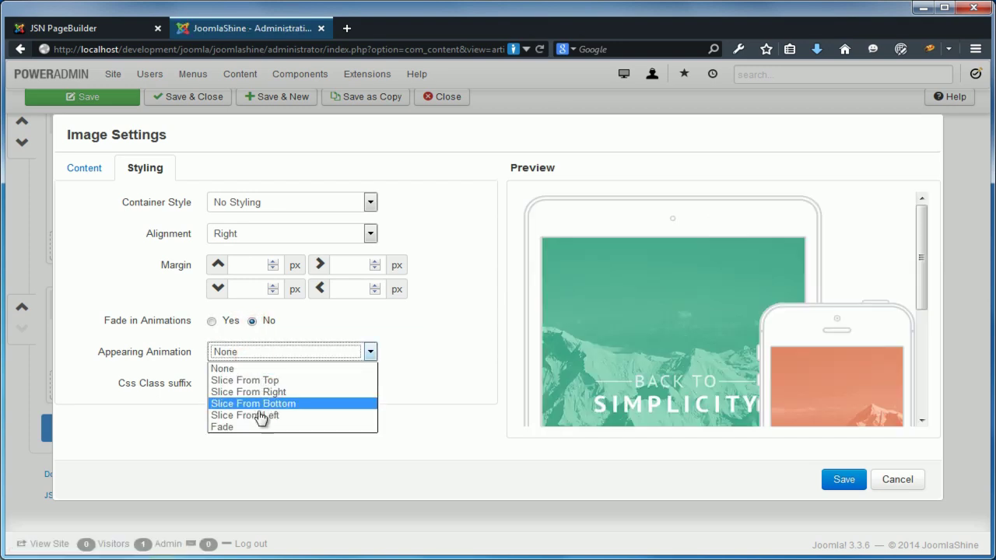
left_click(260, 417)
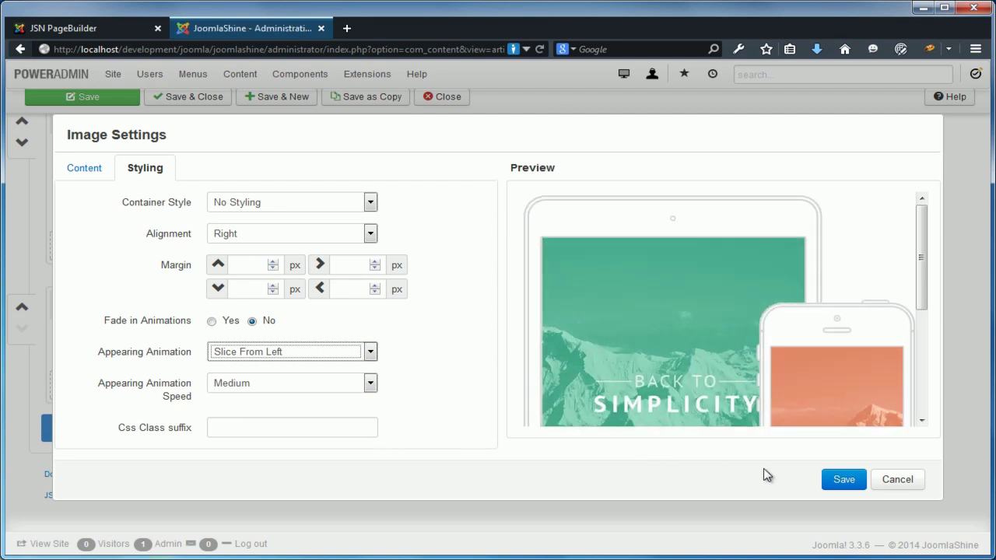
left_click(839, 481)
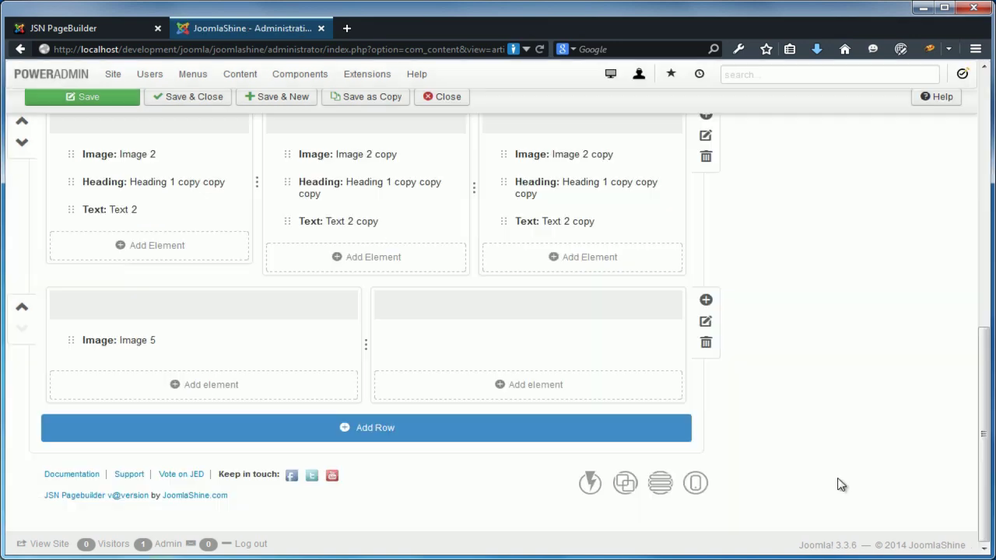
Step: Add a List element to the row's second column and delete the second sentence from the first list item's body
left_click(599, 395)
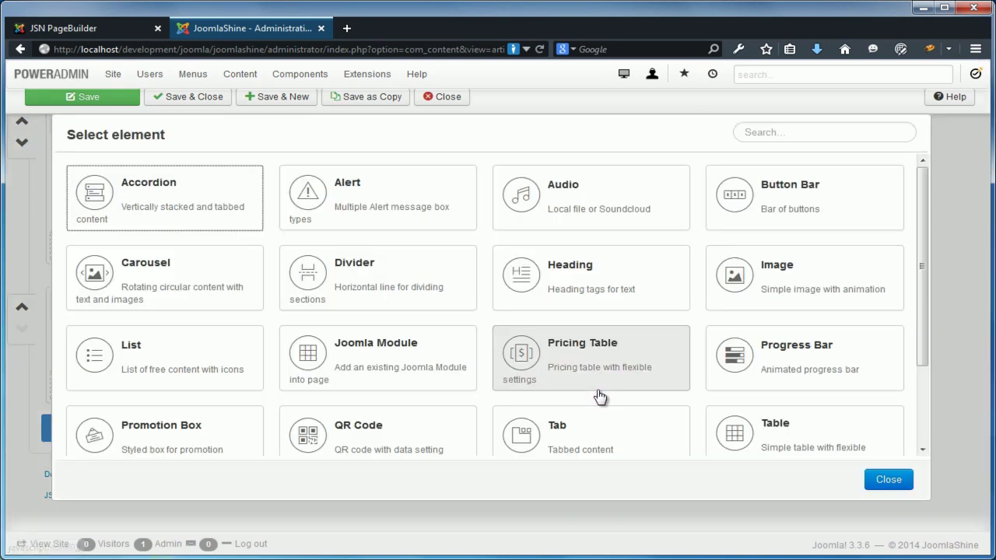
left_click(180, 352)
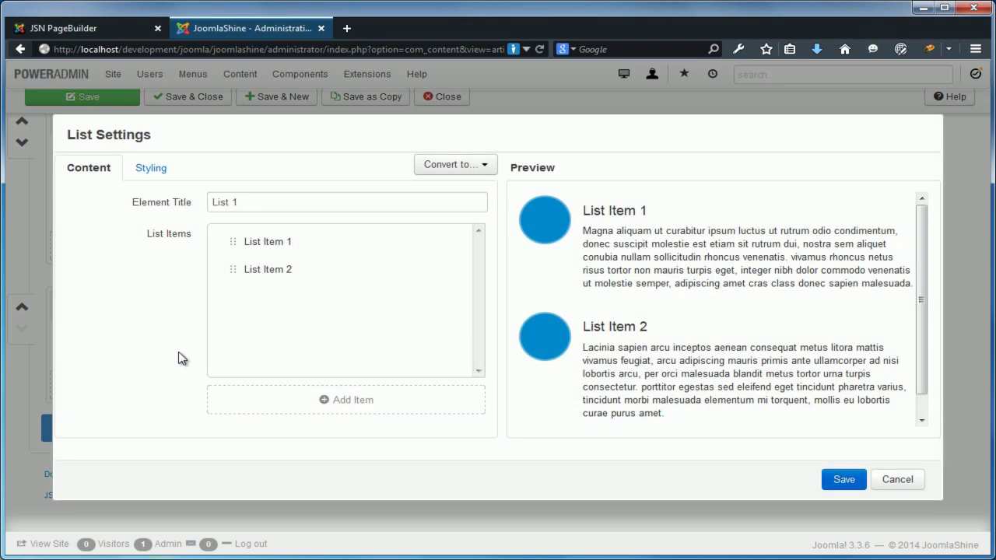
left_click(413, 244)
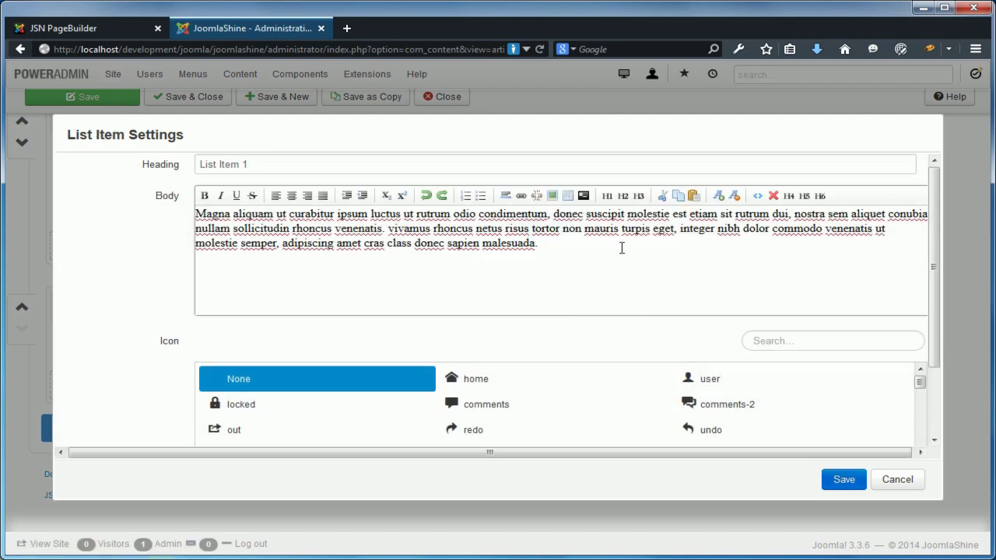
left_click_drag(622, 248, 389, 230)
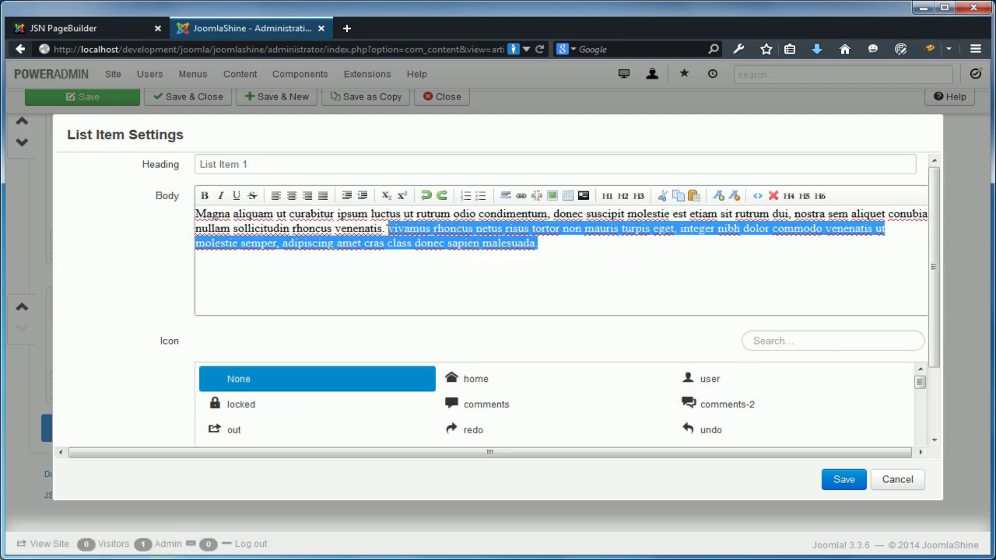
key("BackSpace")
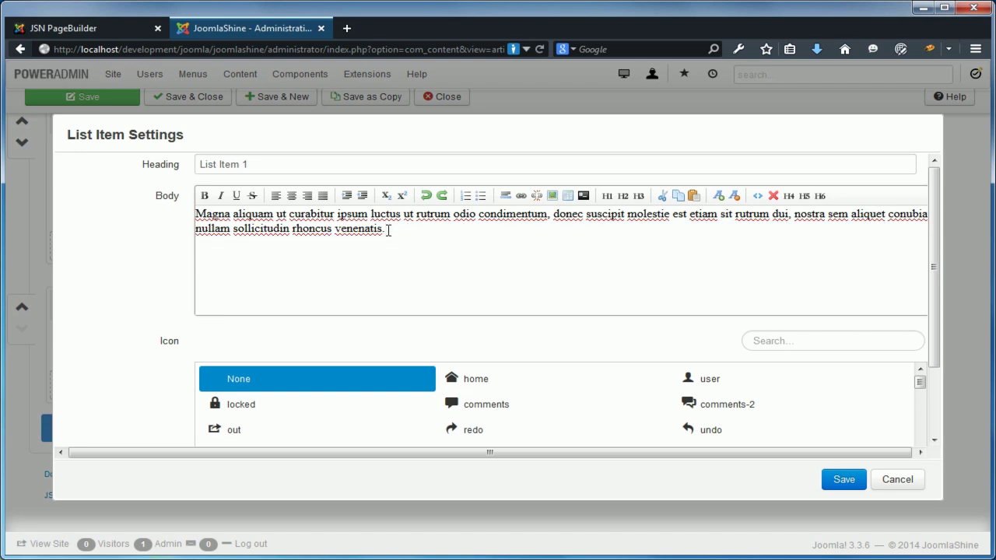
Step: Change the first list item's heading to "Easy to start", assign it the home icon and save the item
left_click_drag(264, 165, 202, 162)
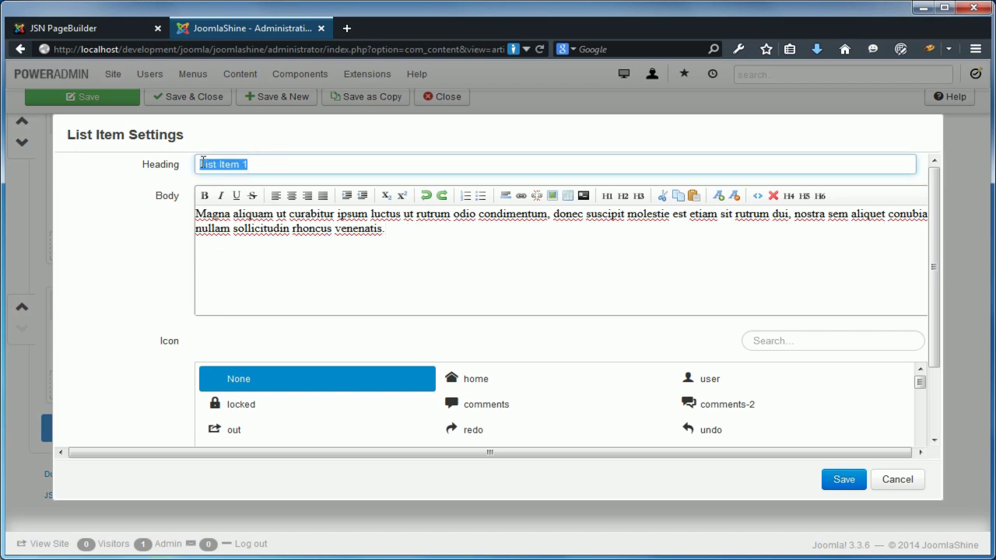
type("EA")
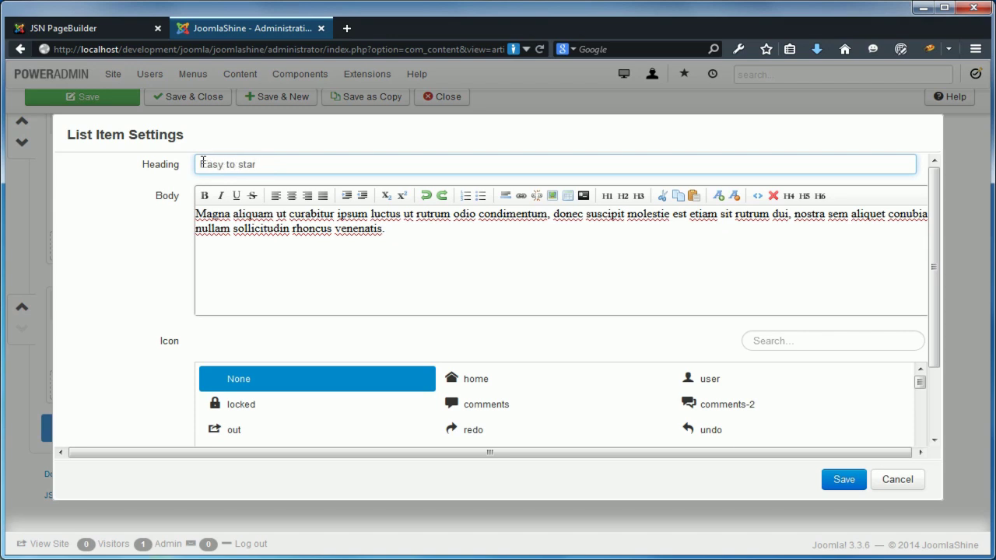
left_click(932, 266)
left_click_drag(933, 328, 932, 337)
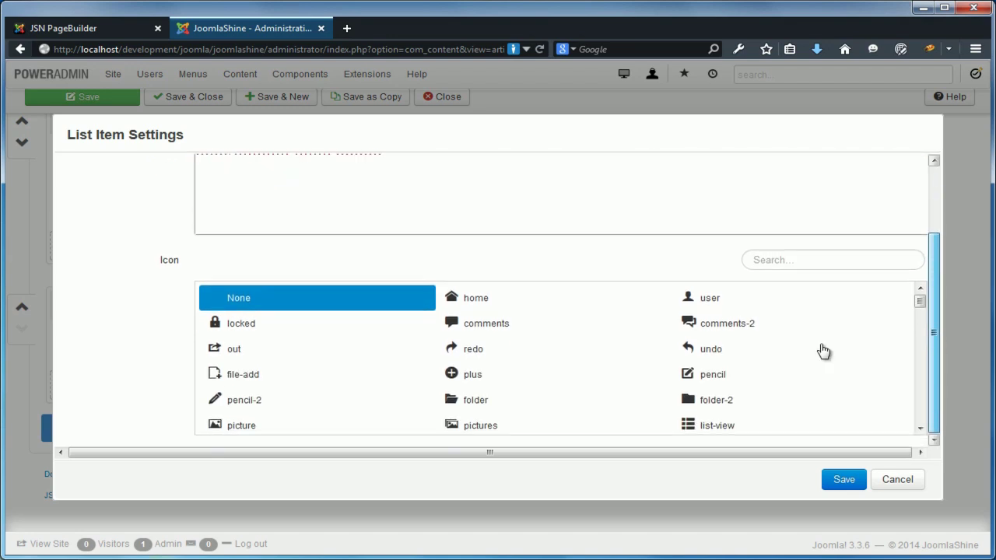
left_click(476, 298)
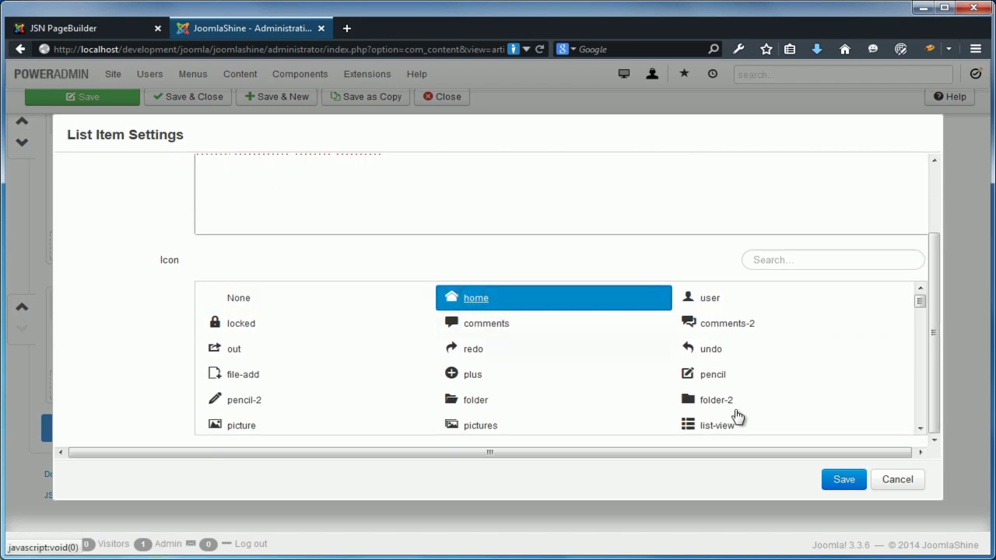
left_click(840, 481)
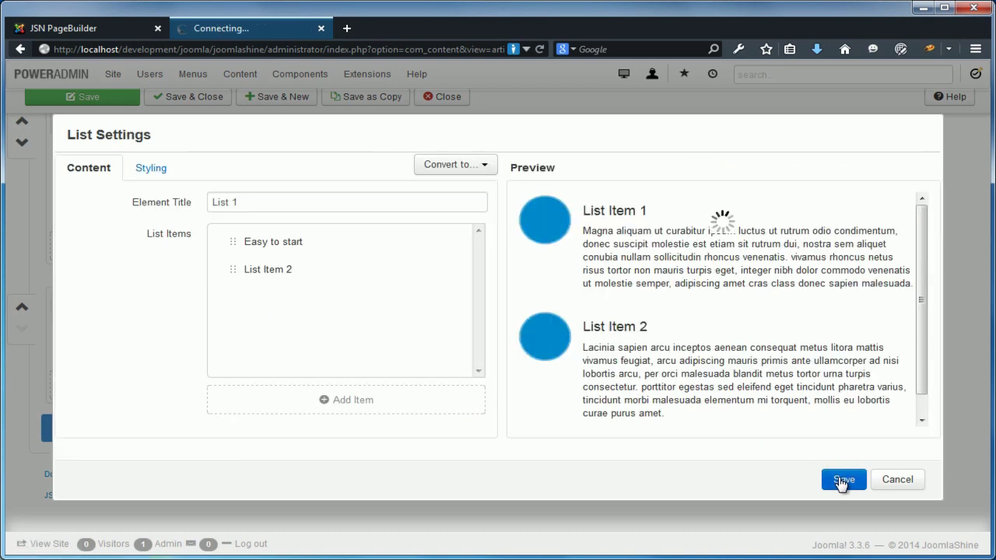
Step: Set the list's icon background size to 16 px
left_click(164, 176)
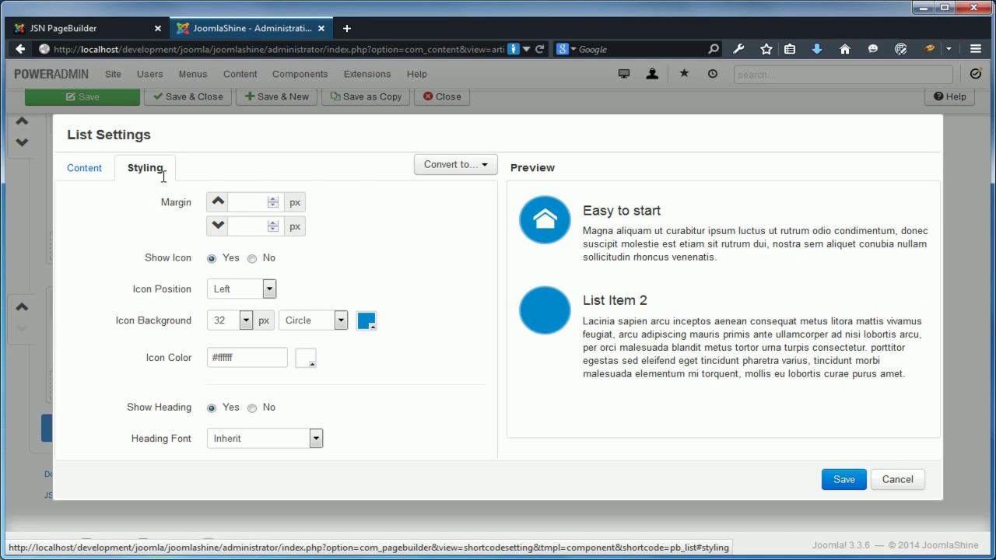
left_click(244, 320)
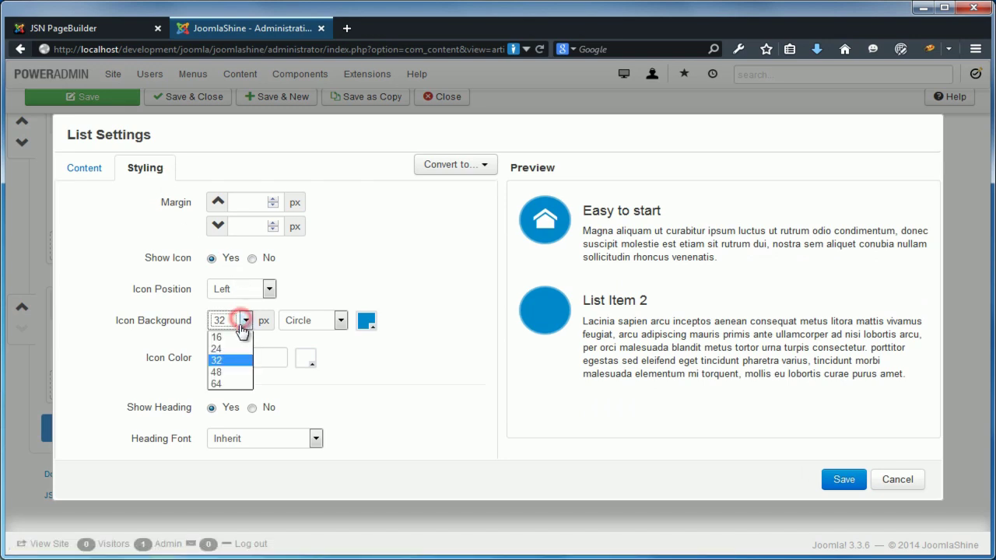
left_click(236, 338)
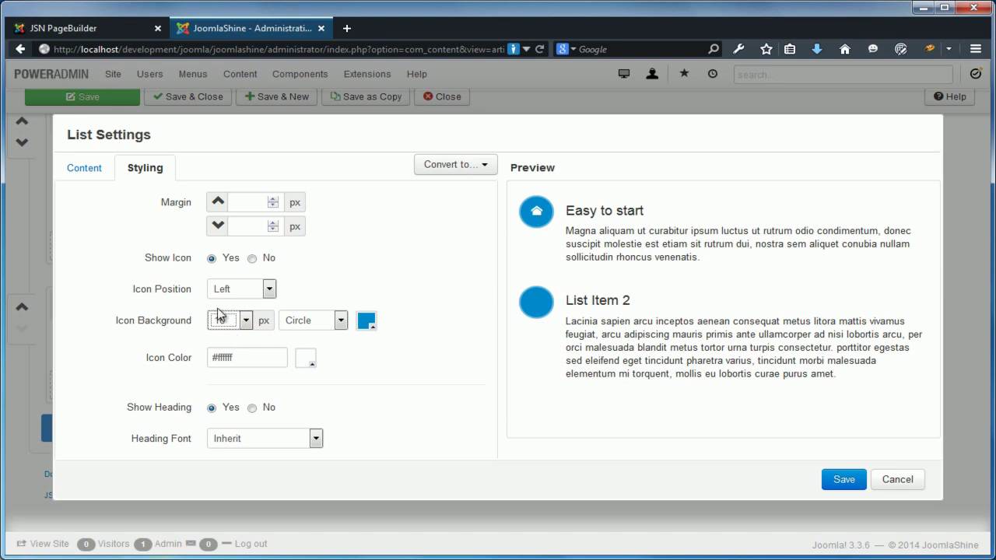
Step: Delete List Item 2 and duplicate the "Easy to start" item three times
left_click(87, 169)
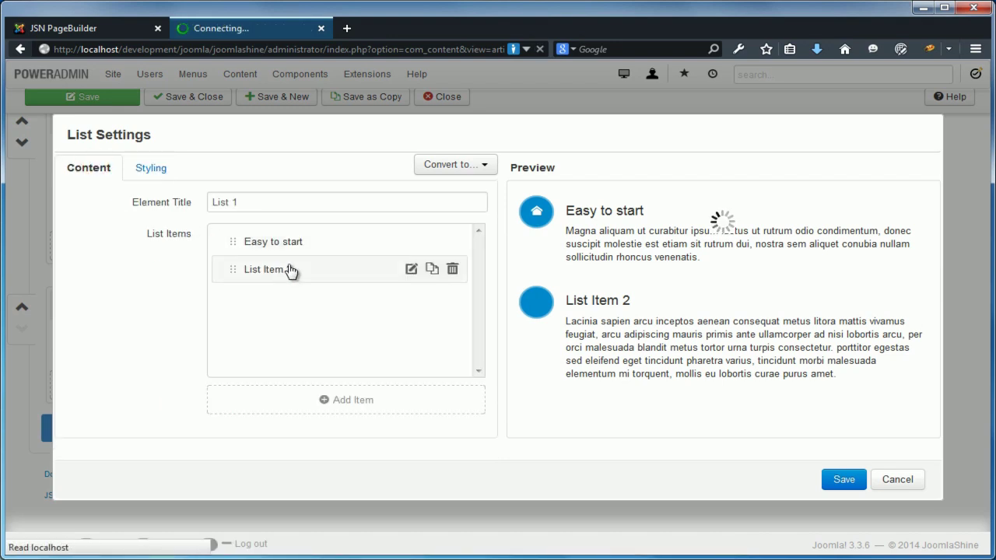
left_click(453, 269)
left_click(503, 273)
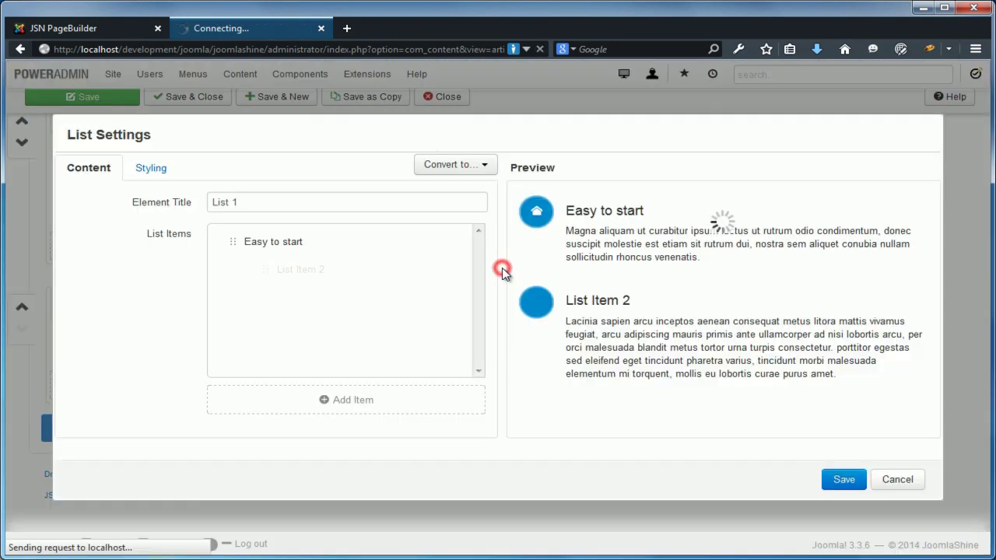
mouse_move(411, 243)
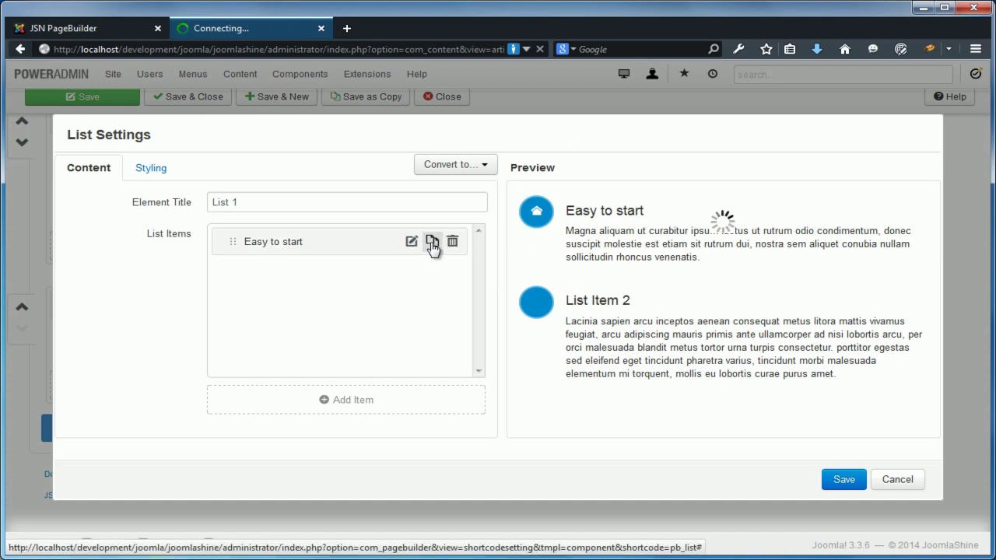
left_click(432, 243)
left_click(432, 243)
left_click(432, 243)
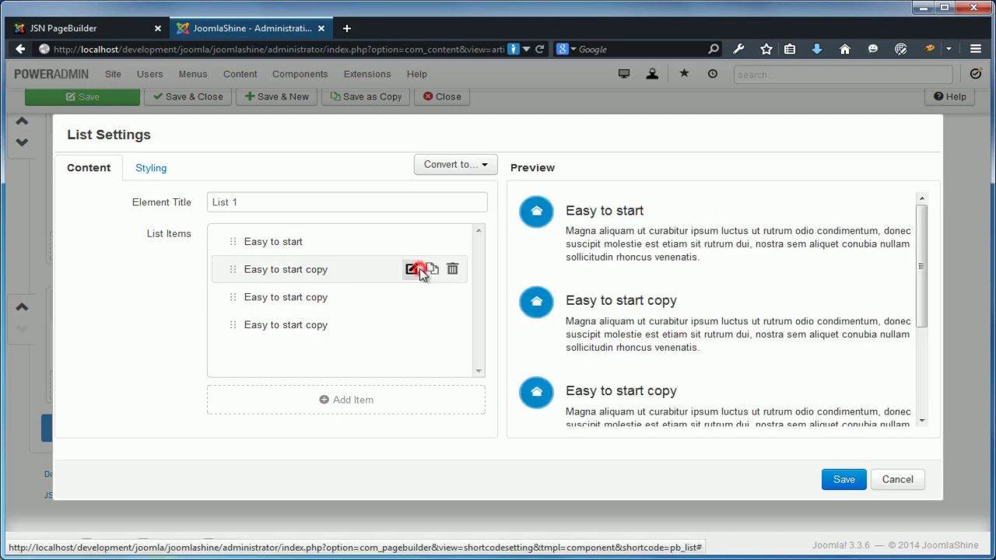
Step: Change the second list item's heading to "Multiple Colors", assign it the out icon and save the item
left_click(418, 269)
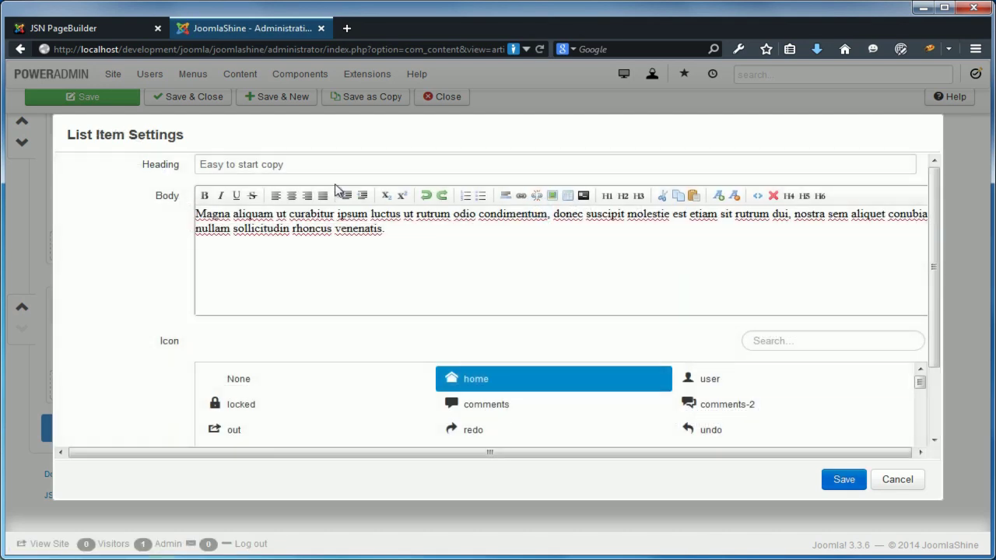
triple_click(344, 169)
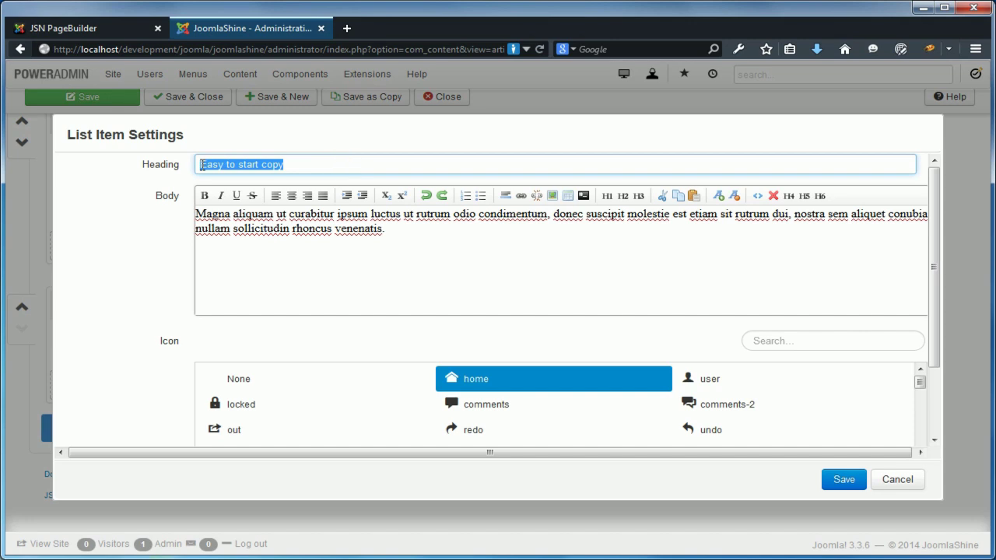
type("Multiple Colors")
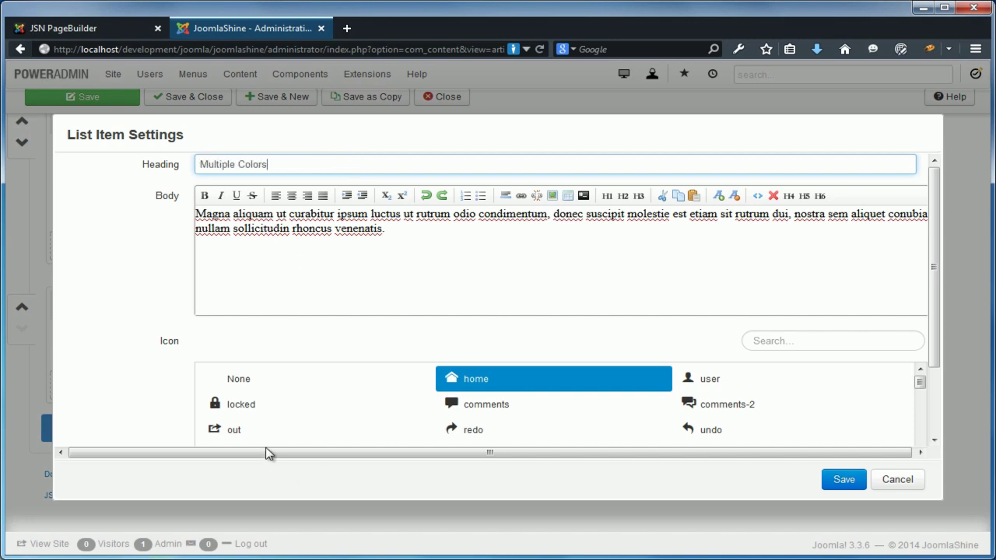
left_click(237, 428)
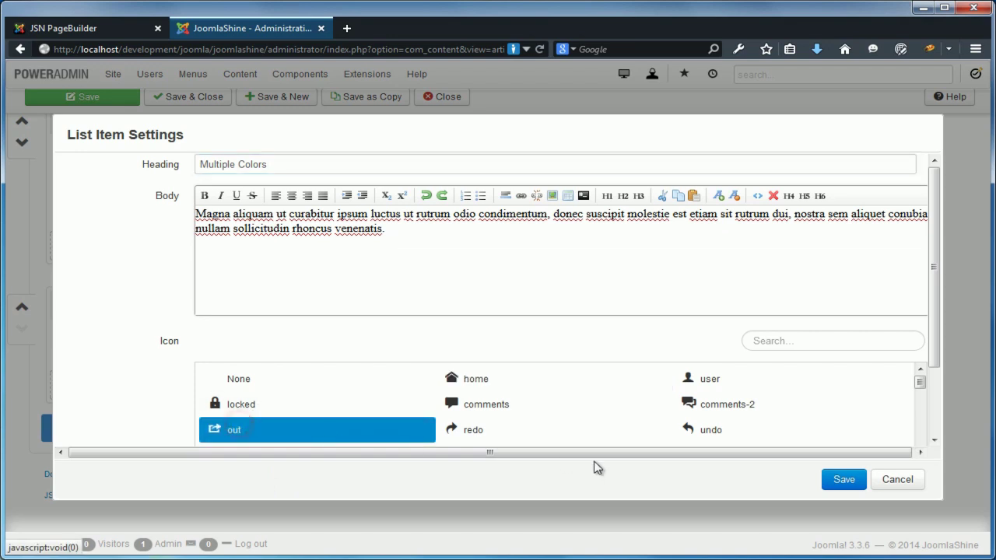
left_click(834, 482)
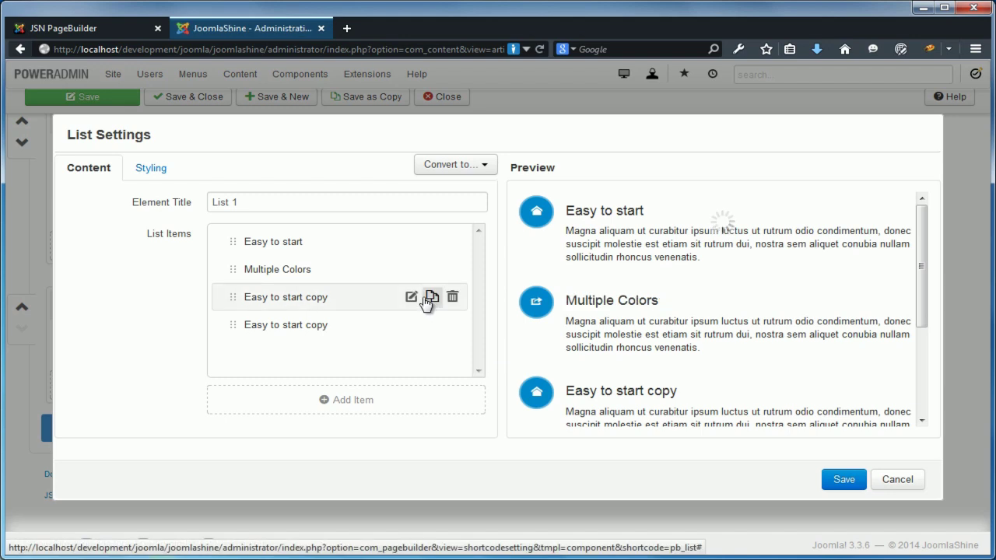
Step: Change the third list item's heading to "Responsive Layout", assign it the list-view icon and save the item
left_click(409, 297)
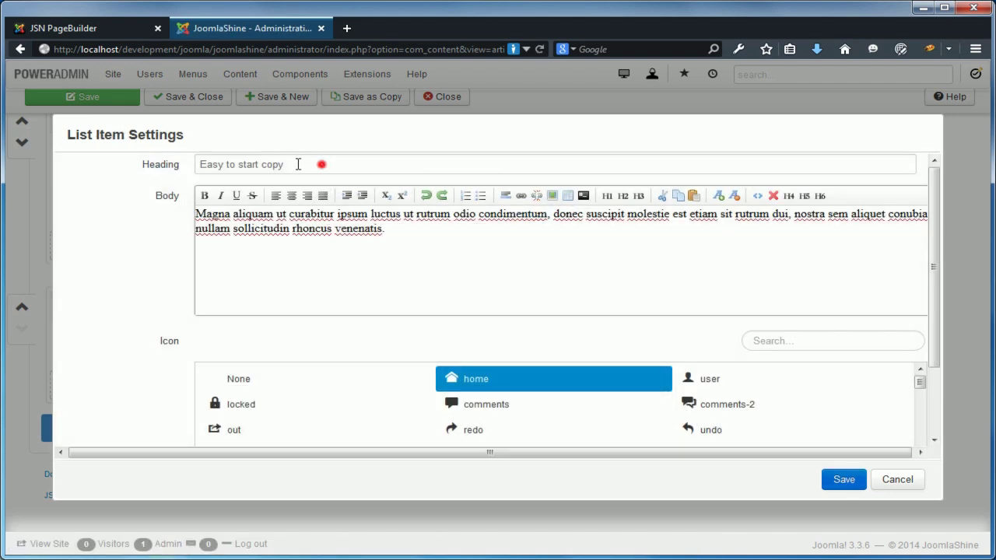
left_click_drag(298, 164, 201, 165)
type("Responsive Layout")
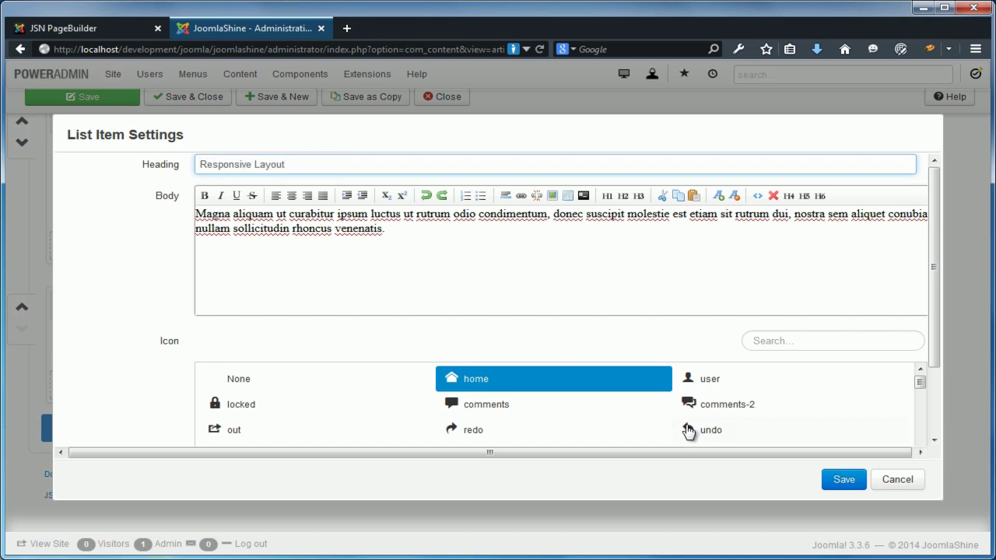
scroll(563, 403, "down", 2)
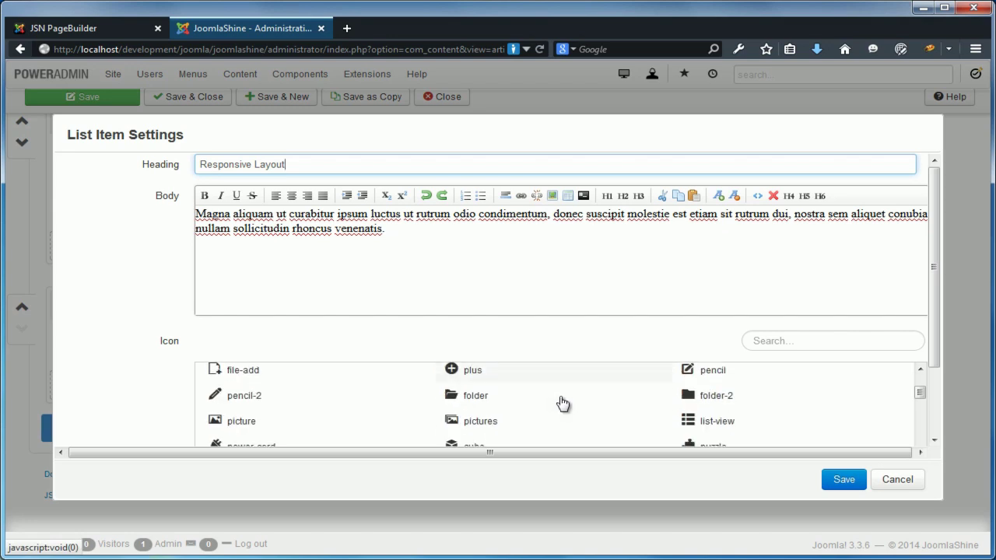
left_click(240, 422)
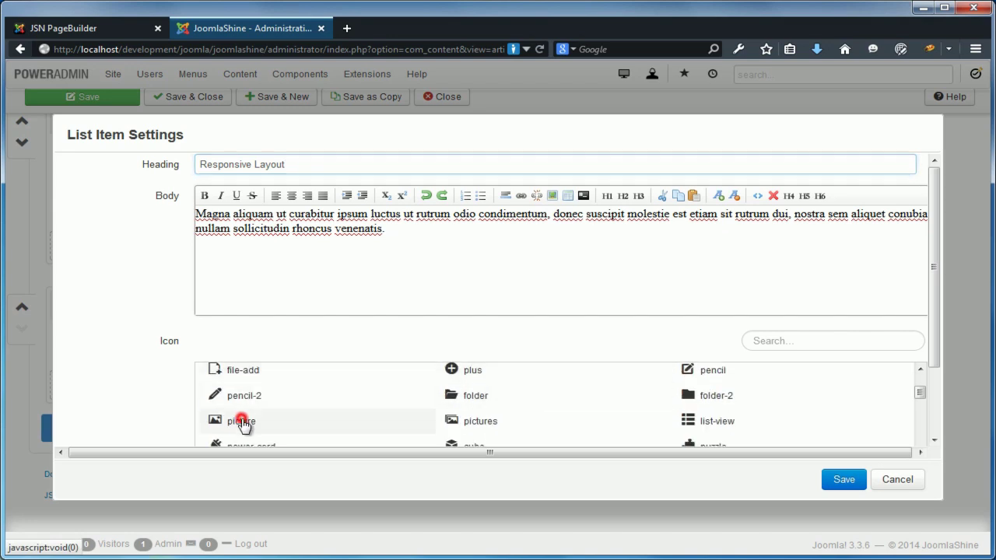
left_click(706, 426)
left_click(834, 480)
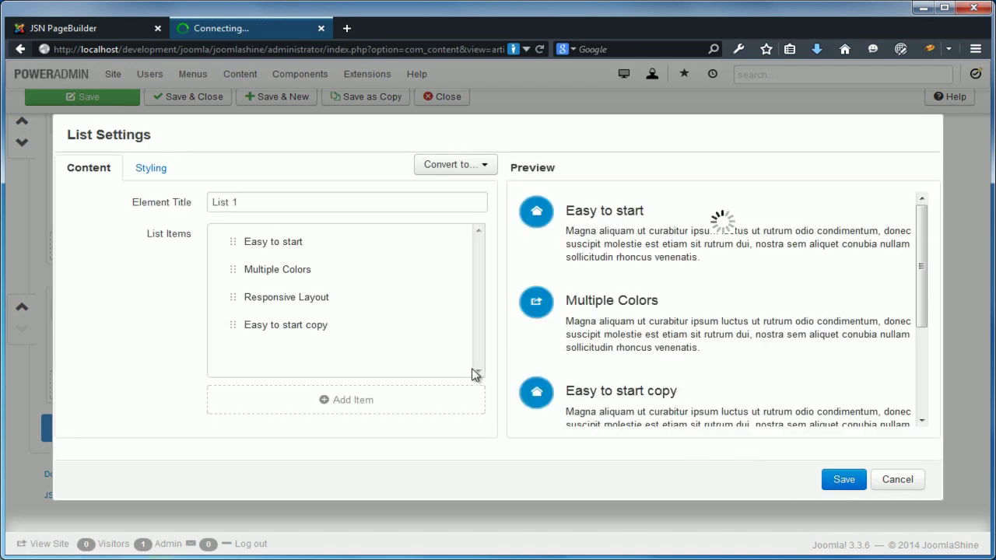
Step: Change the fourth list item's heading to "Good Support" with the wrench icon, then save the item and the list
left_click(412, 325)
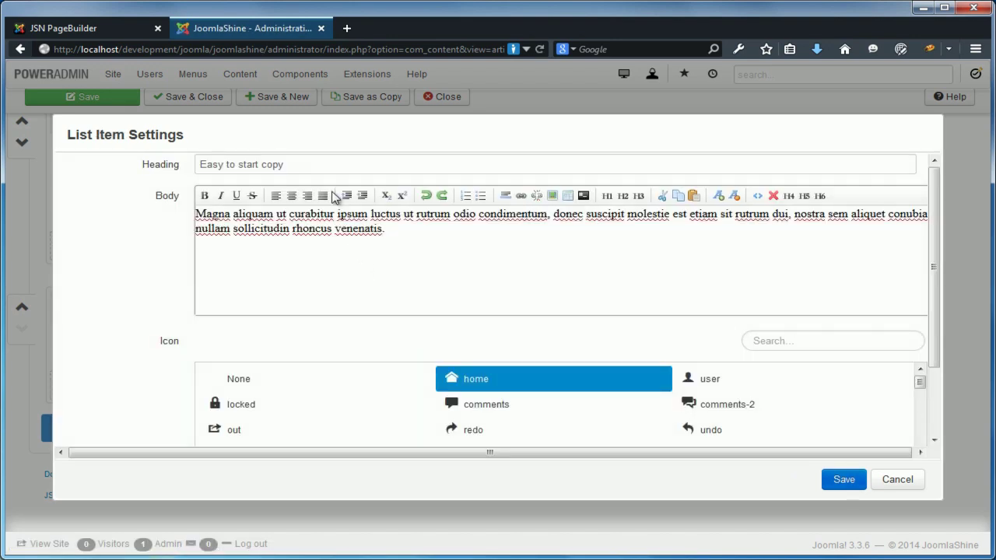
triple_click(323, 169)
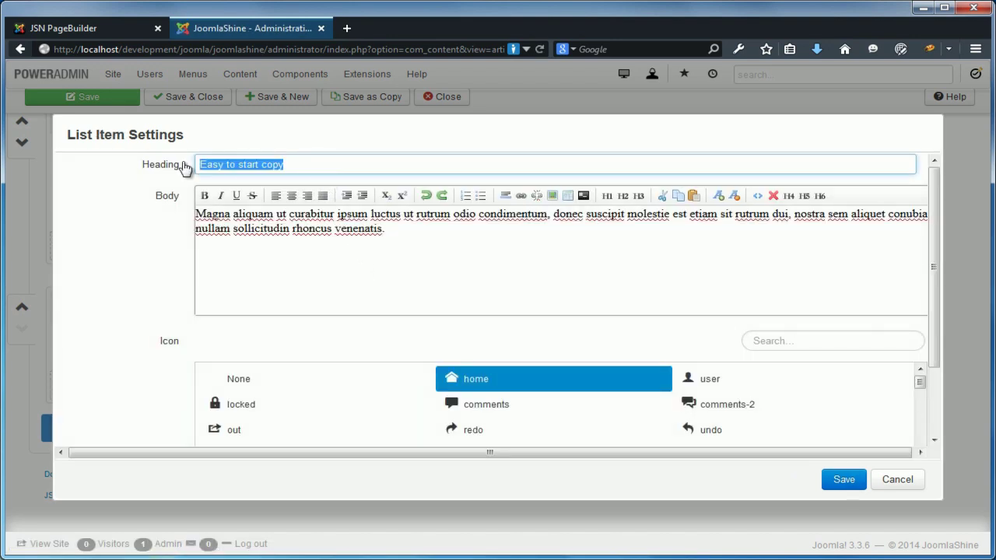
type("Good Support")
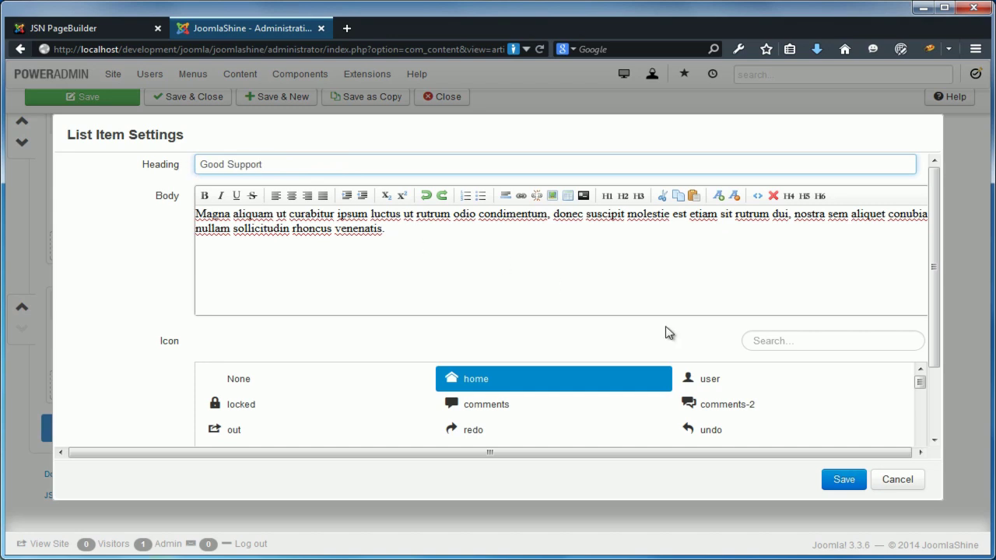
scroll(667, 334, "down", 2)
scroll(709, 371, "down", 3)
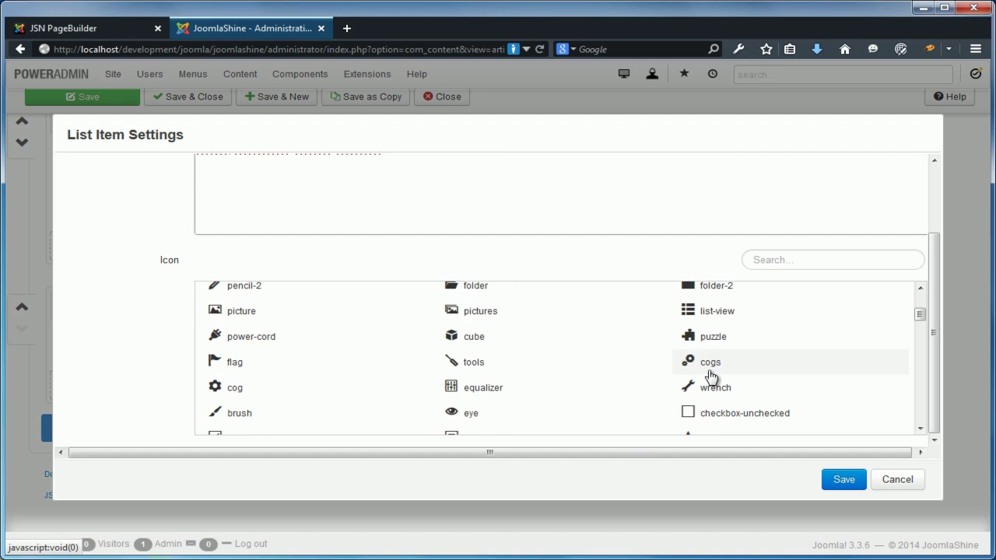
left_click(710, 388)
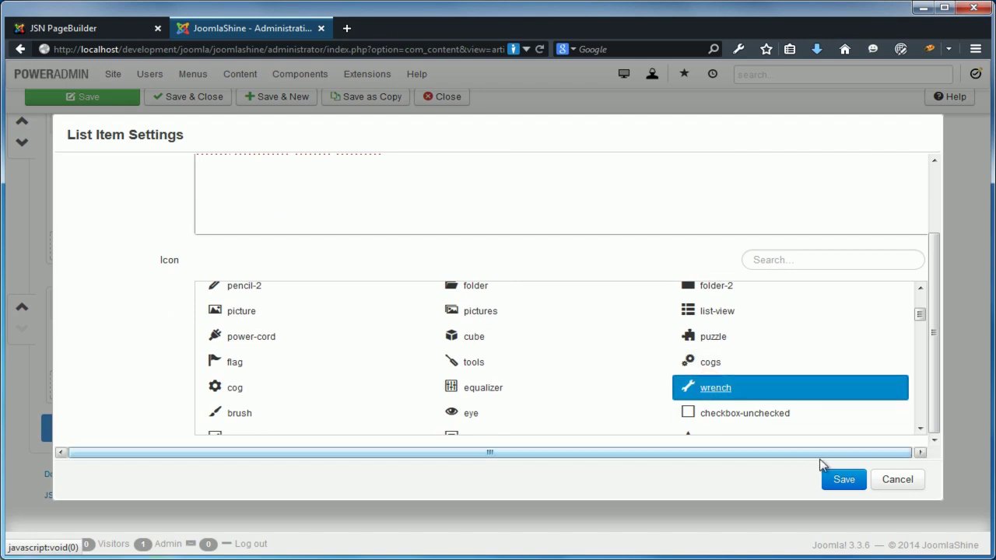
left_click(831, 481)
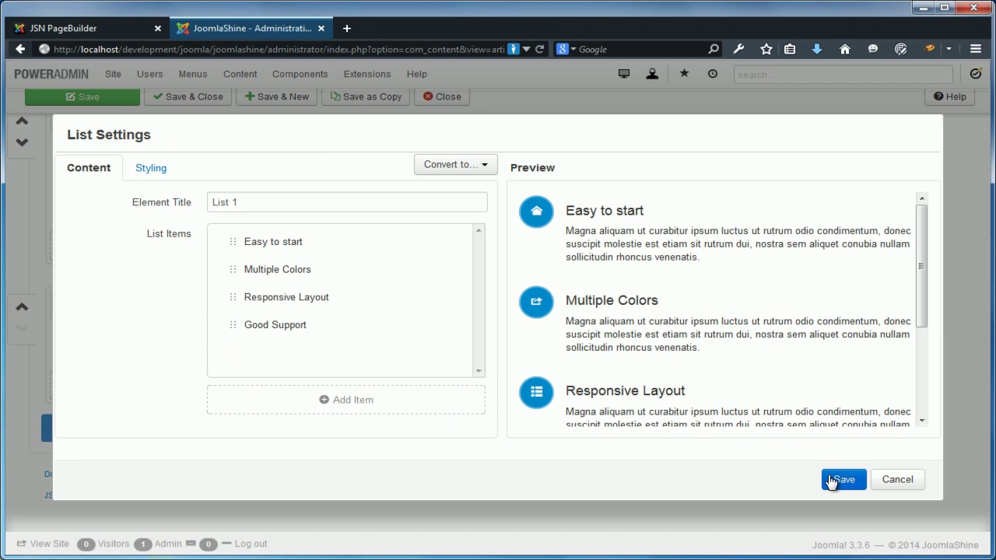
left_click(831, 480)
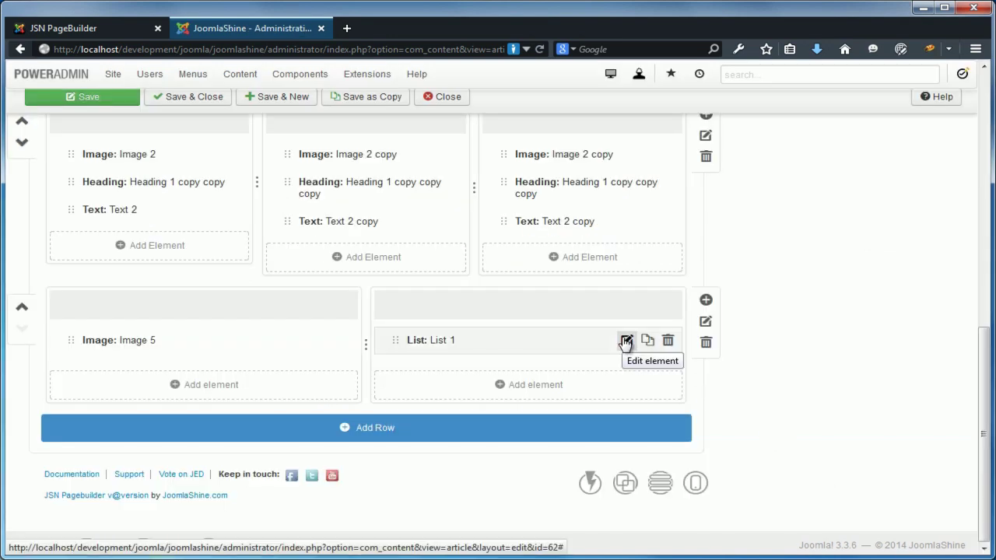
Step: Set the top margin of the List 1 element to 70 px and save its settings
left_click(622, 339)
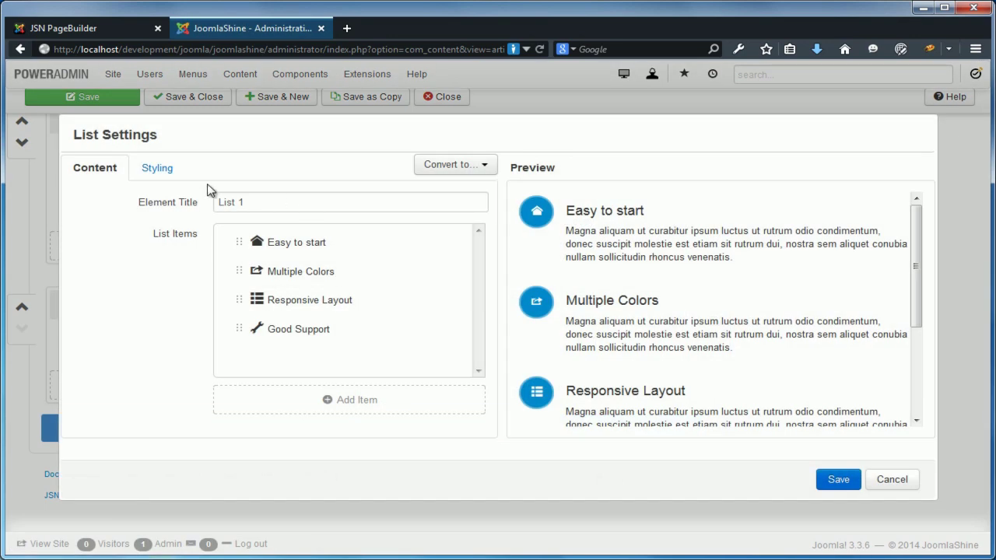
left_click(155, 168)
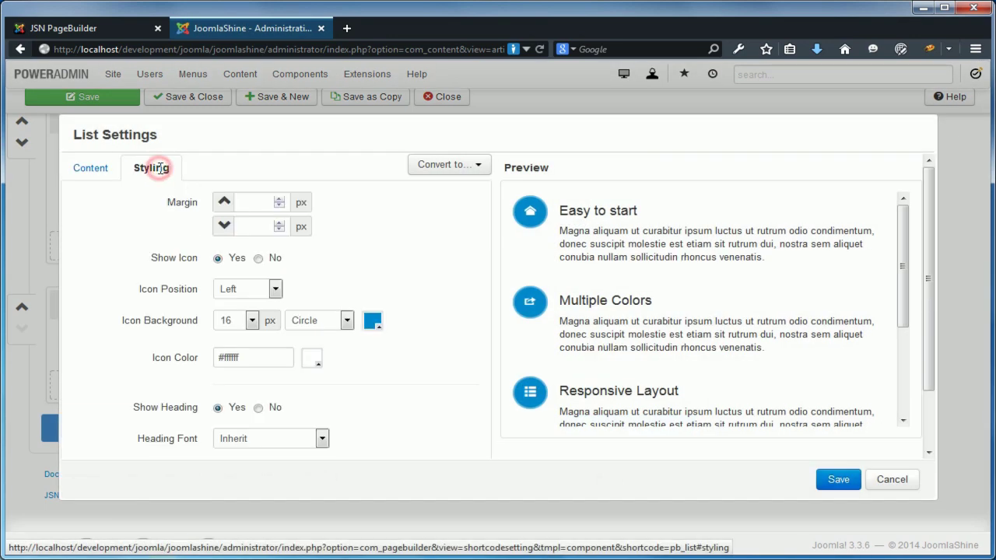
left_click(240, 201)
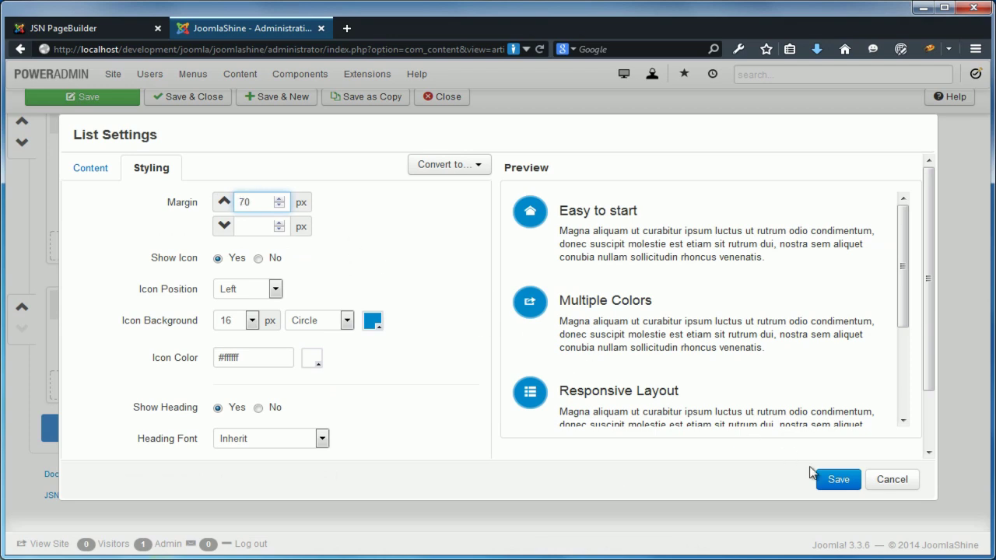
left_click(833, 480)
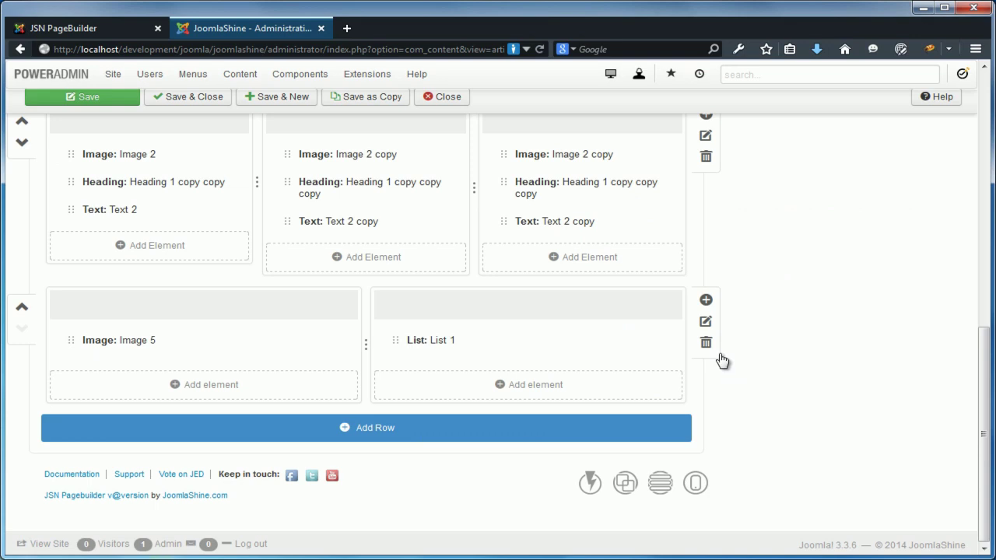
Step: Give the row containing the image and icon list a solid color background of #f4f4f4
left_click(706, 321)
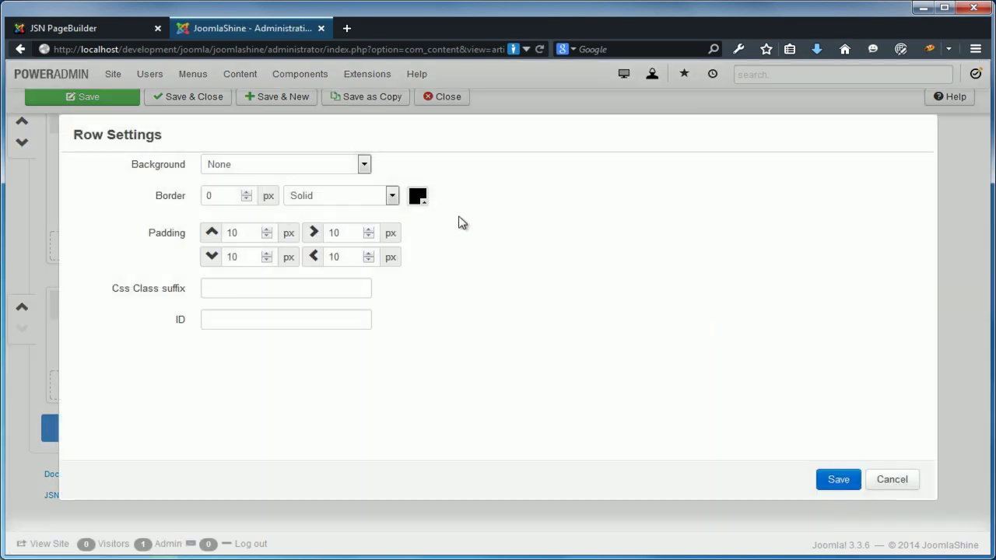
left_click(339, 168)
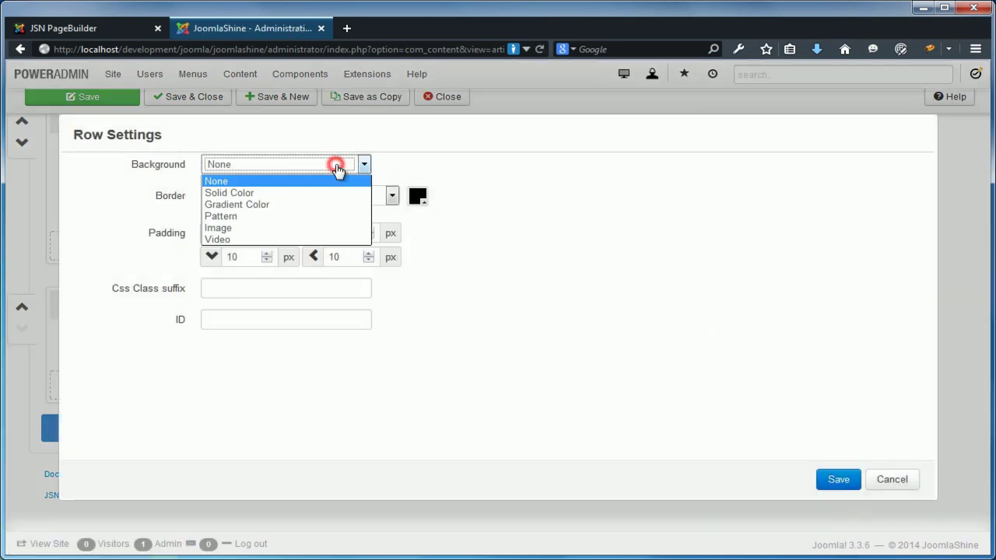
left_click(326, 193)
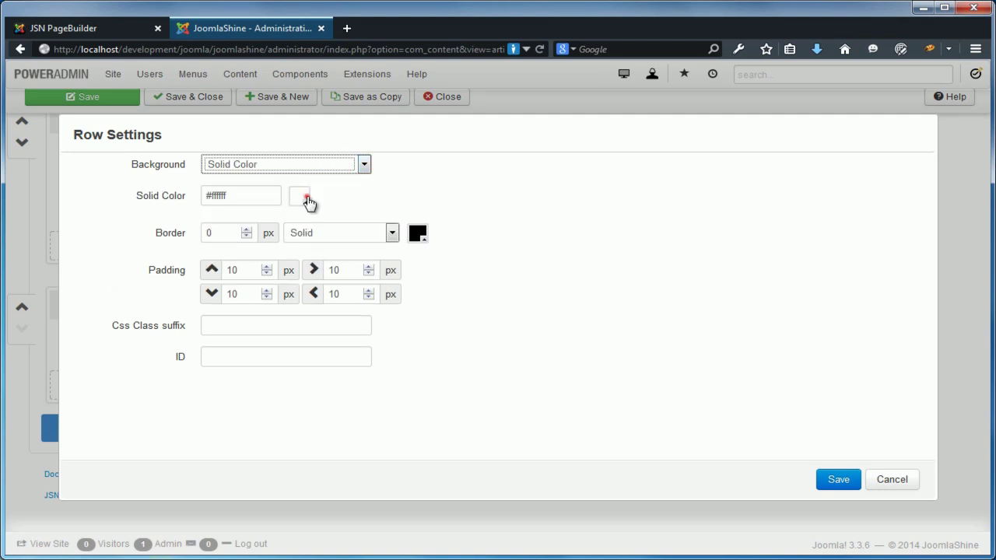
left_click(300, 197)
double_click(486, 321)
type("f4f4f4")
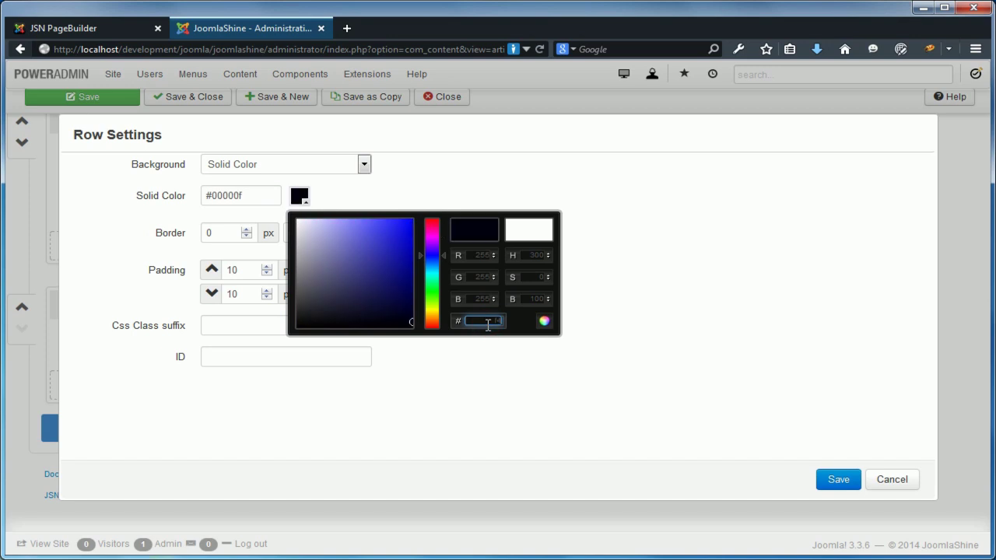
left_click(458, 376)
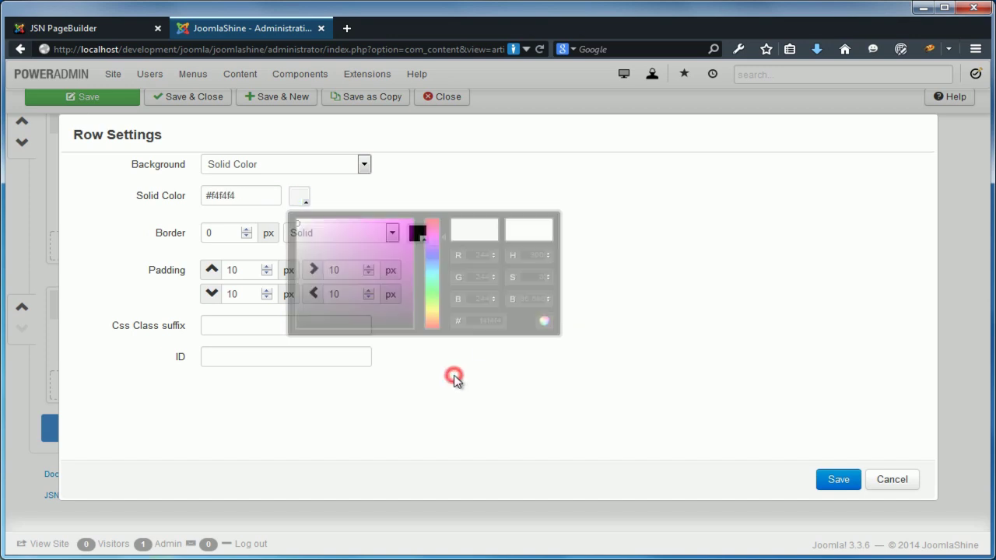
Step: Set the row's top and bottom padding to 70 px and save the row settings
double_click(247, 270)
type("70")
key("Tab")
key("Tab")
type("70")
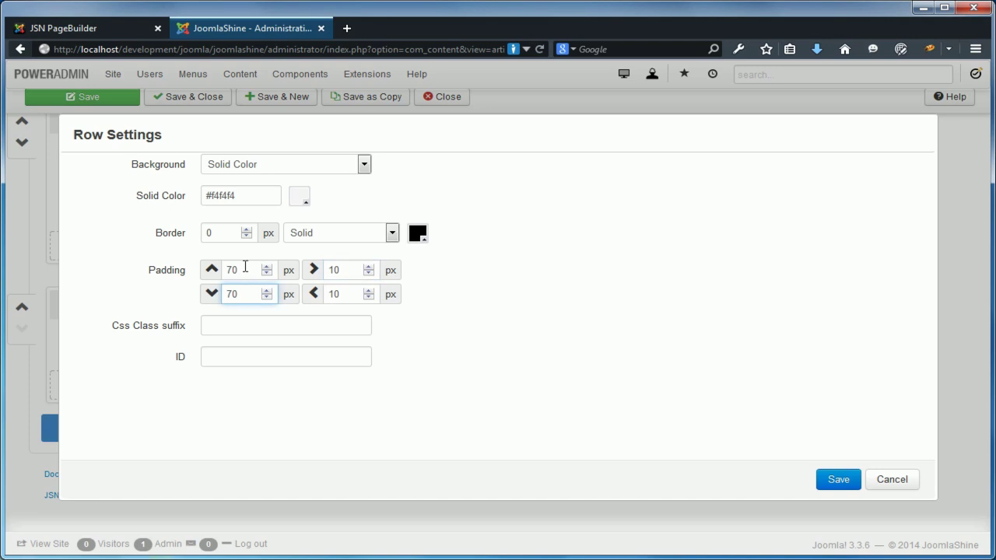
left_click(832, 481)
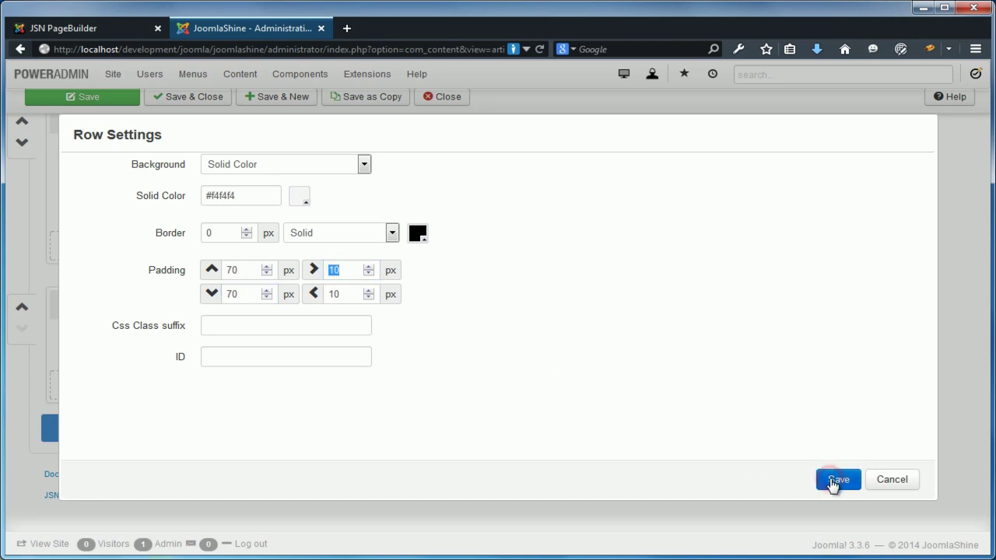
Step: Save the article and reload the JSN PageBuilder front-end page to check the new image and icon list row
left_click(103, 106)
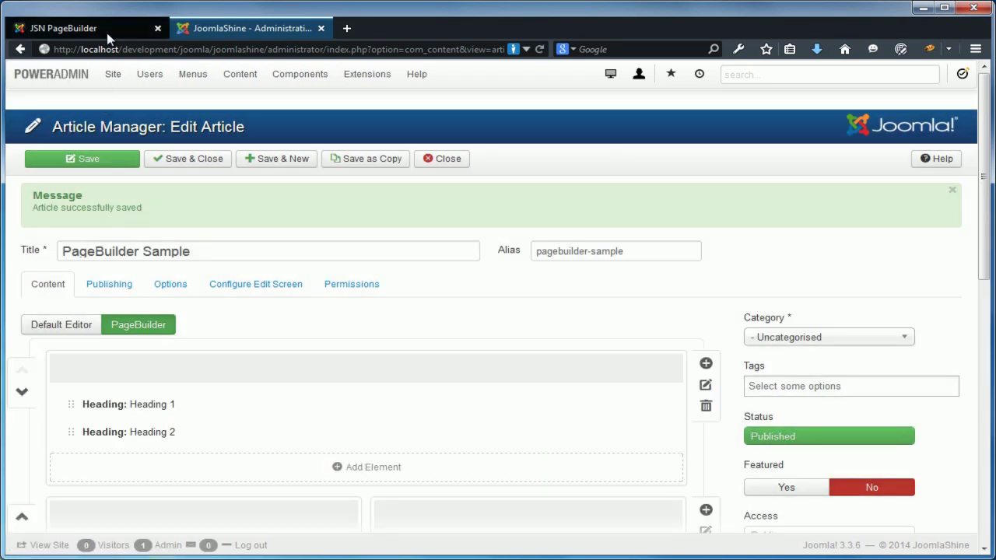
left_click(103, 30)
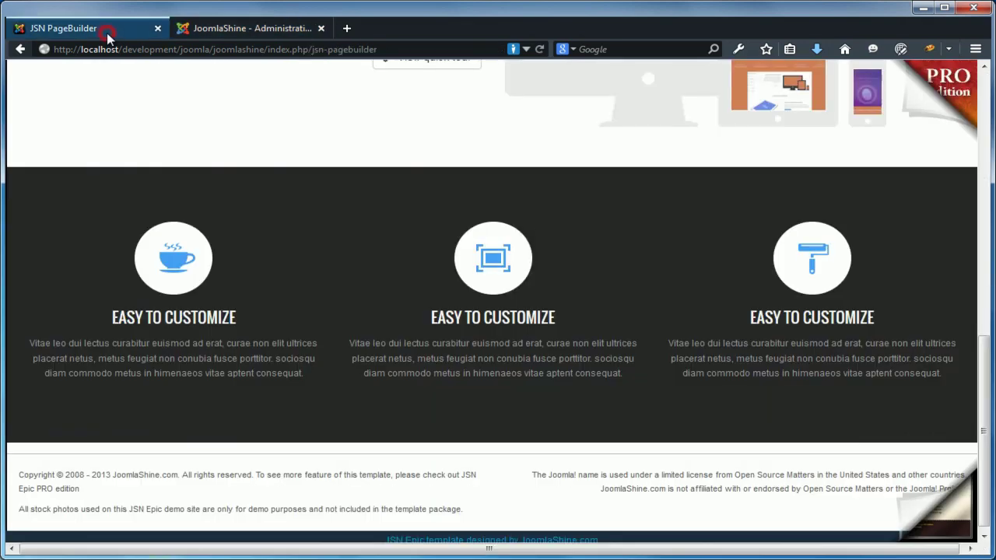
left_click(539, 51)
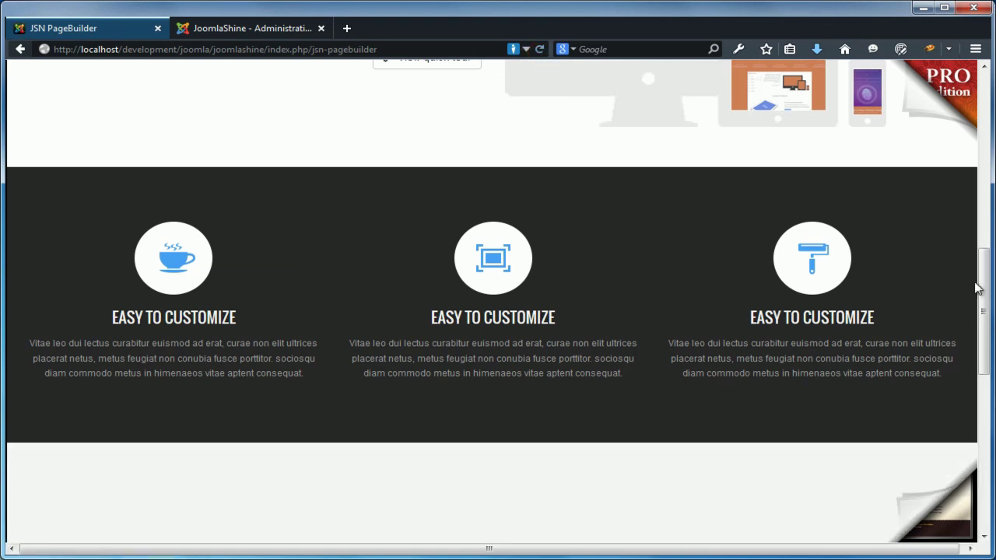
left_click_drag(983, 308, 969, 399)
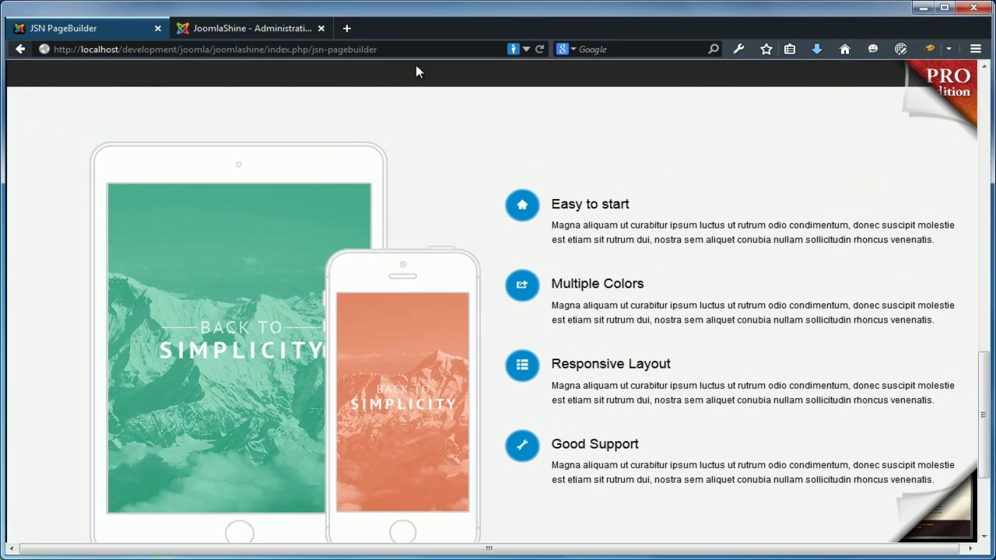
Step: Back in the article editor, add a row at the end and move a duplicate of the "Heading 1 copy" element into it
left_click(221, 27)
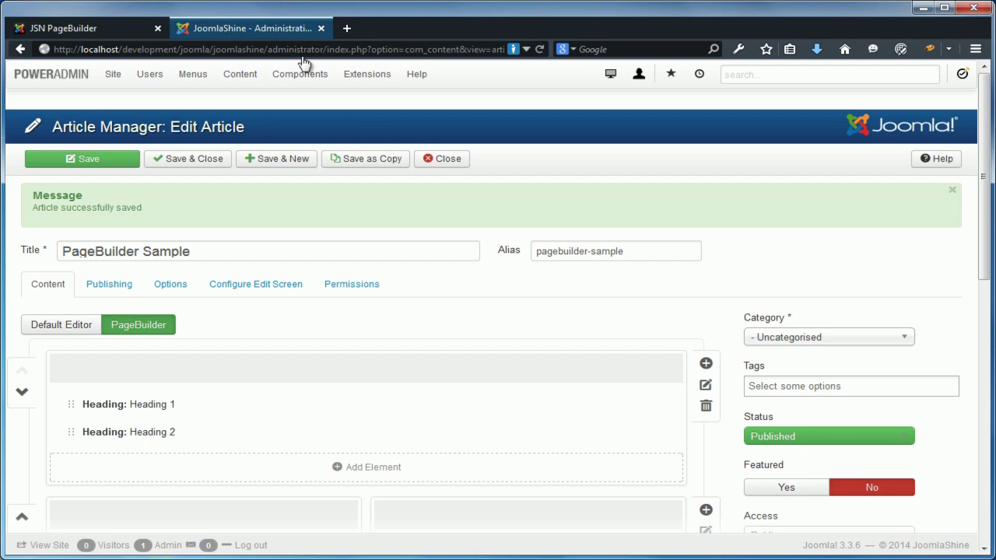
left_click_drag(983, 181, 983, 411)
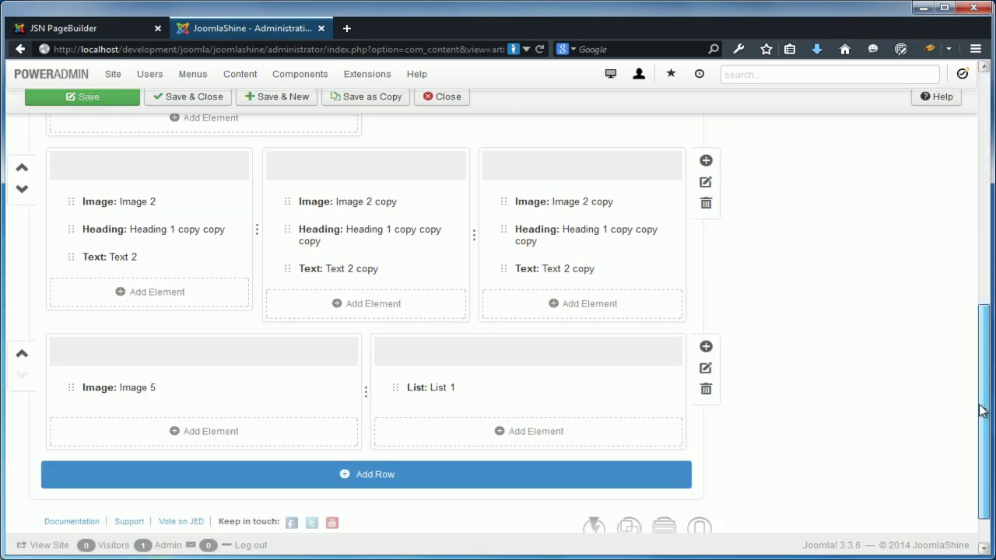
left_click(514, 483)
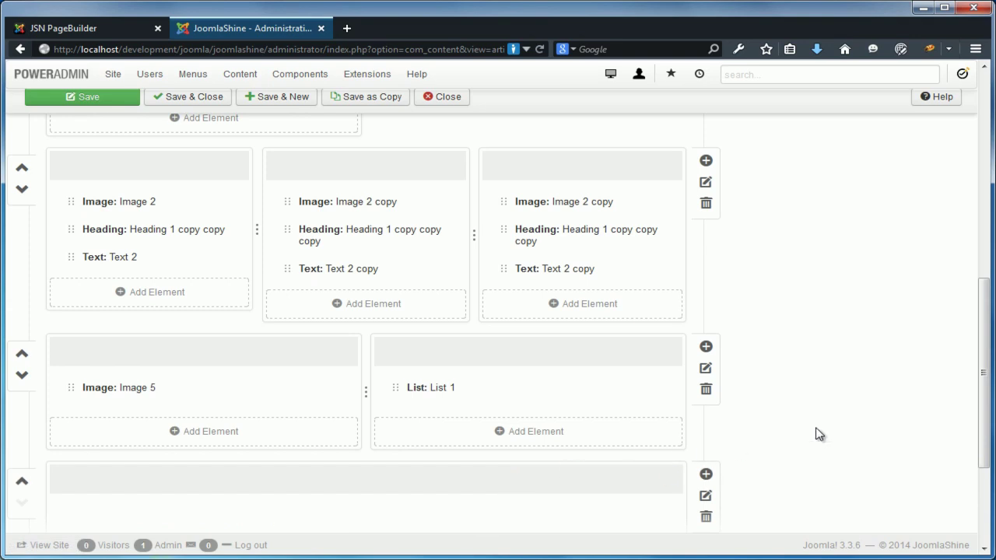
left_click_drag(993, 406, 990, 286)
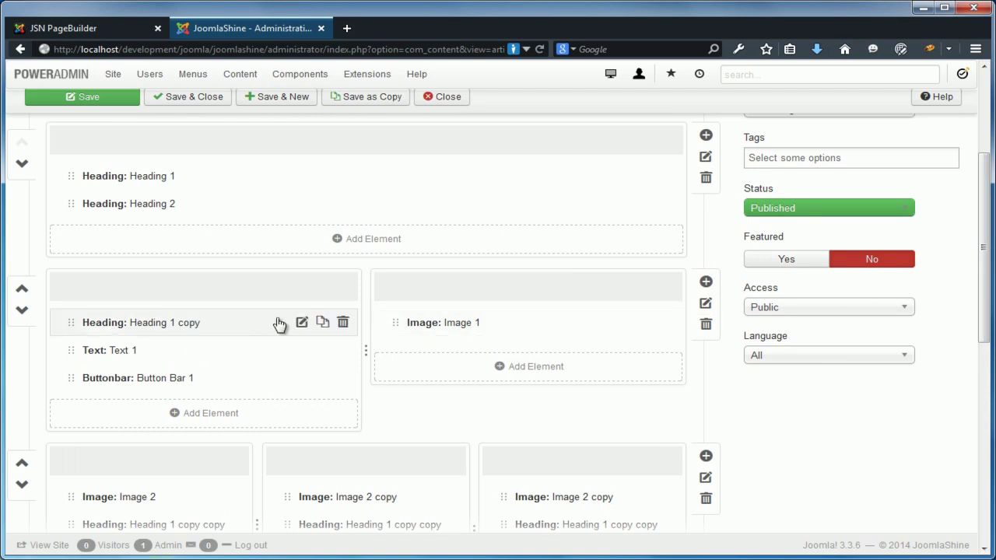
left_click(323, 322)
left_click_drag(74, 349, 310, 345)
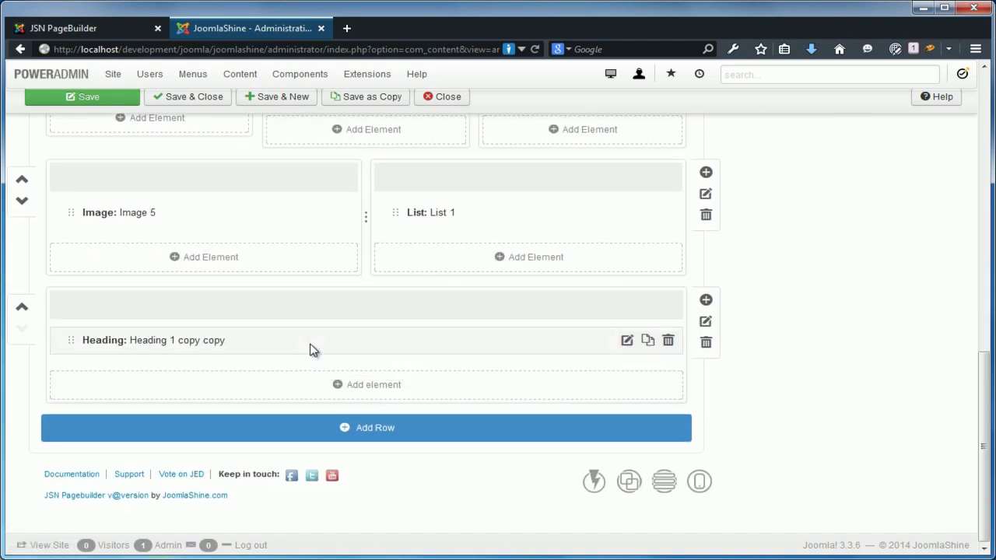
Step: Change the text of the duplicated heading in the last row to "SEE OUR PRICING"
left_click(625, 340)
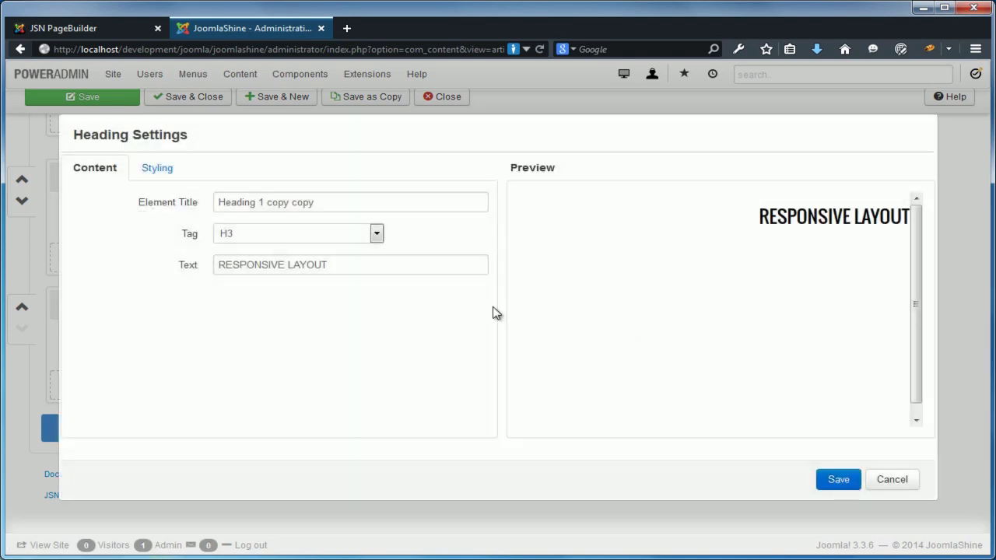
triple_click(377, 268)
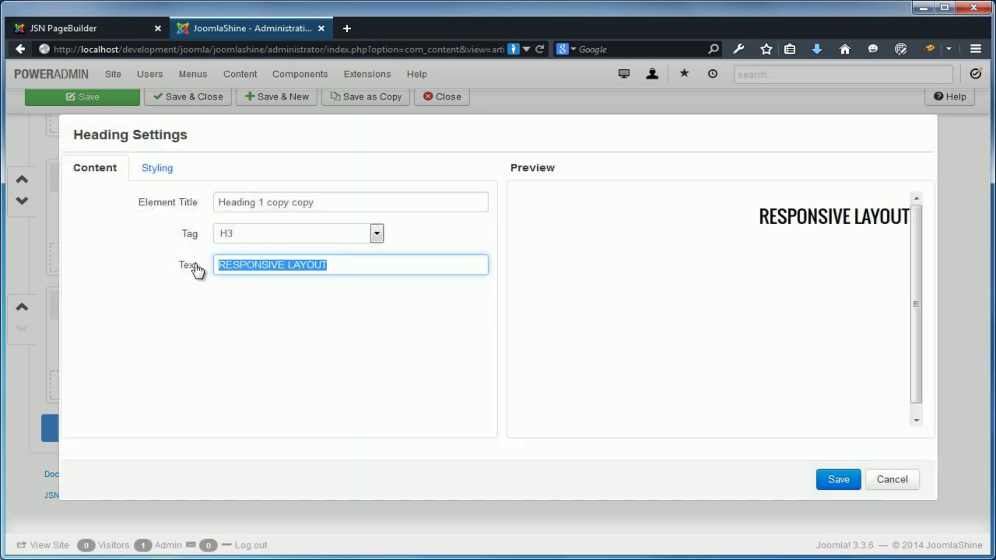
type("SEE OUR PRICING")
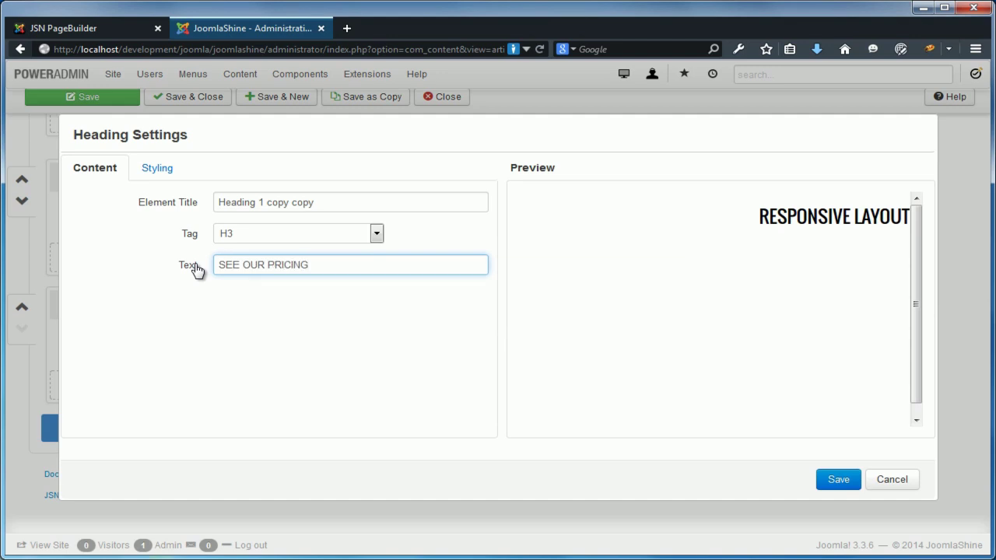
Step: Center the "SEE OUR PRICING" heading, set its font size to 30 px and save the heading settings
left_click(159, 169)
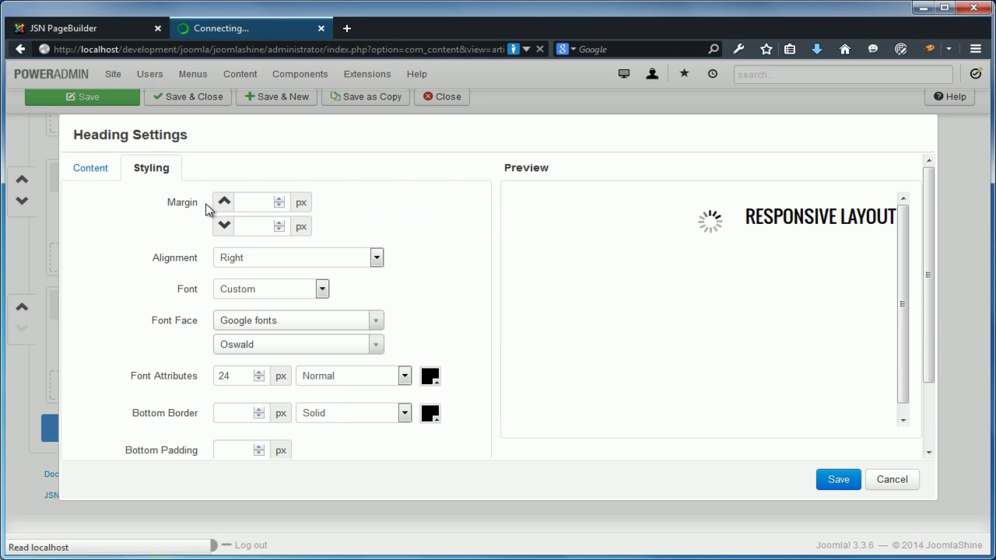
left_click(316, 259)
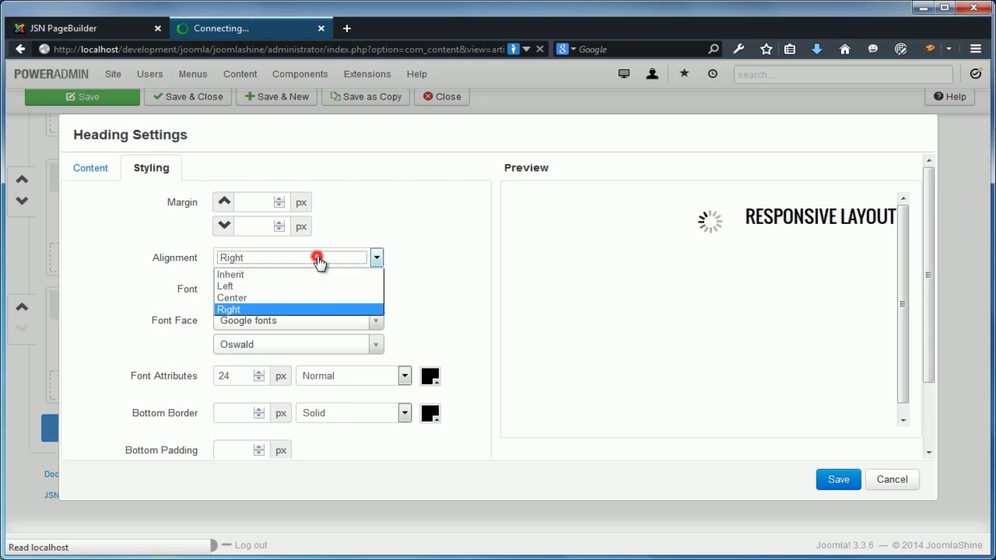
left_click(264, 304)
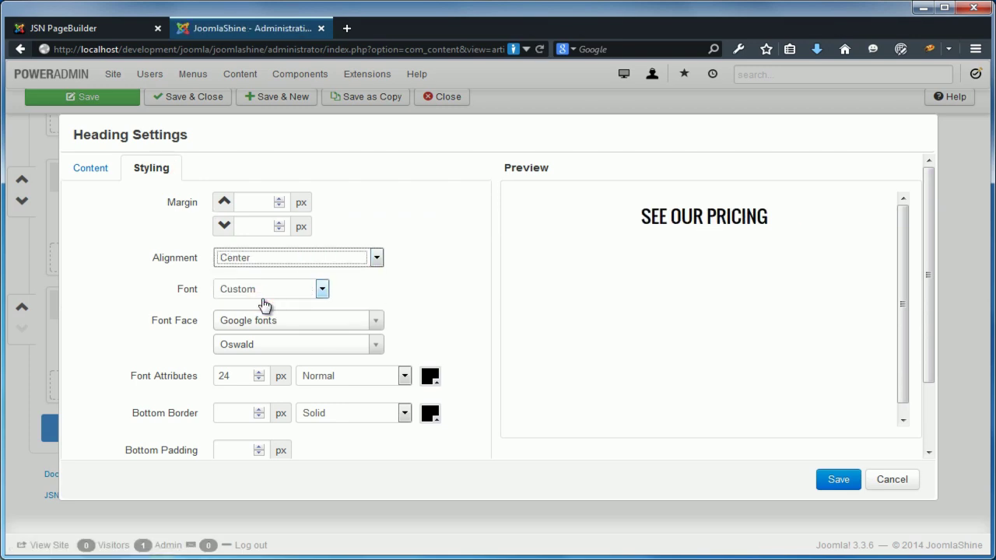
double_click(239, 375)
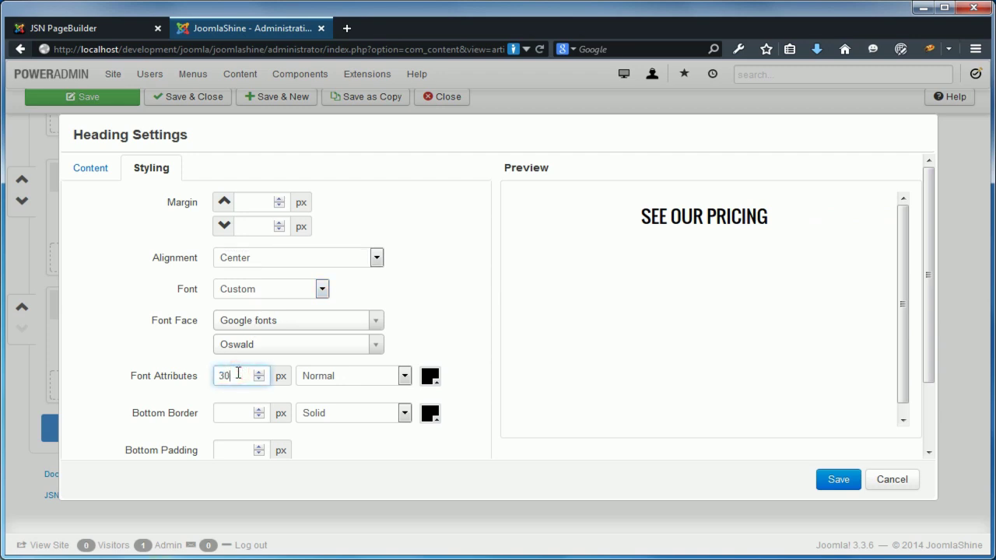
left_click(830, 481)
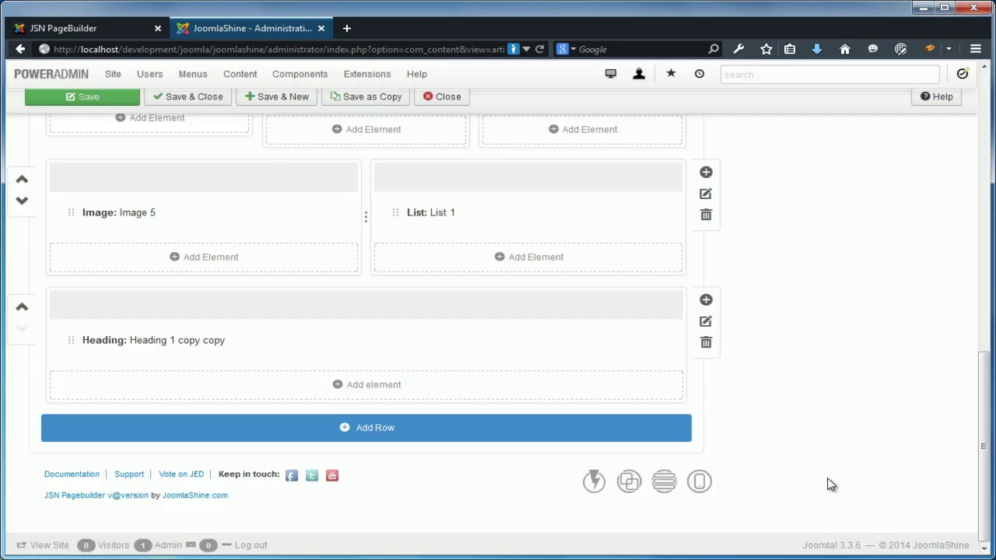
Step: Add a Pricing Table element below the heading in the last row with a 30 px top margin and save it
left_click(531, 396)
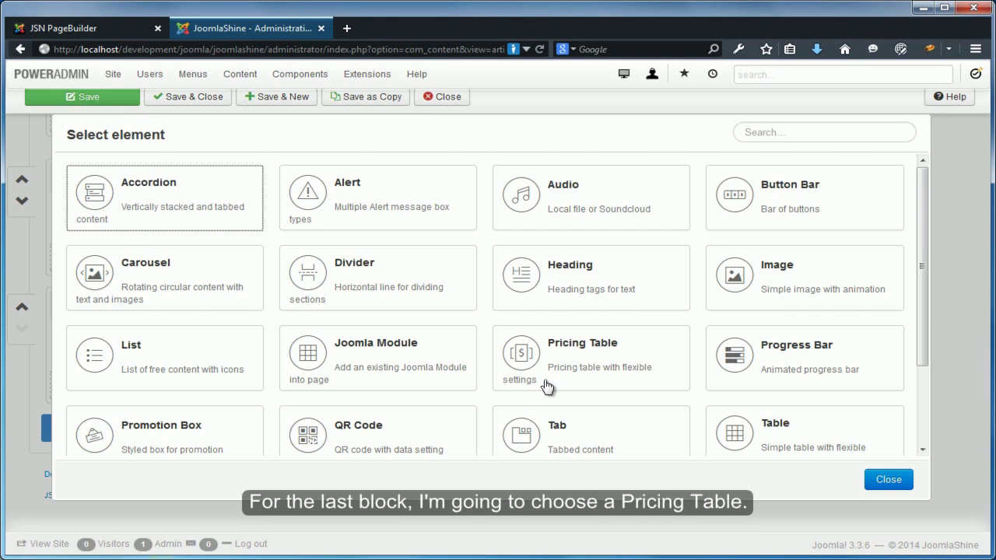
left_click(566, 359)
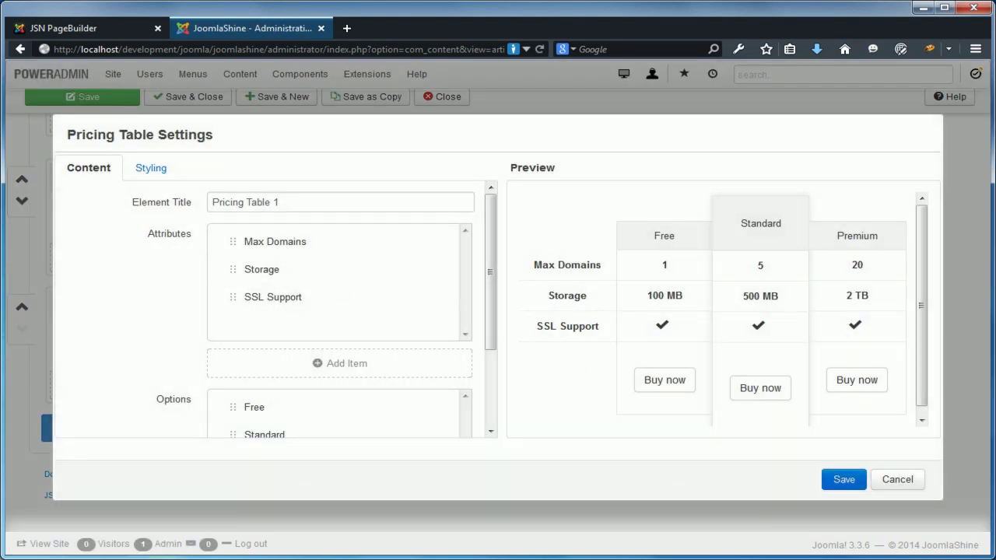
left_click(151, 169)
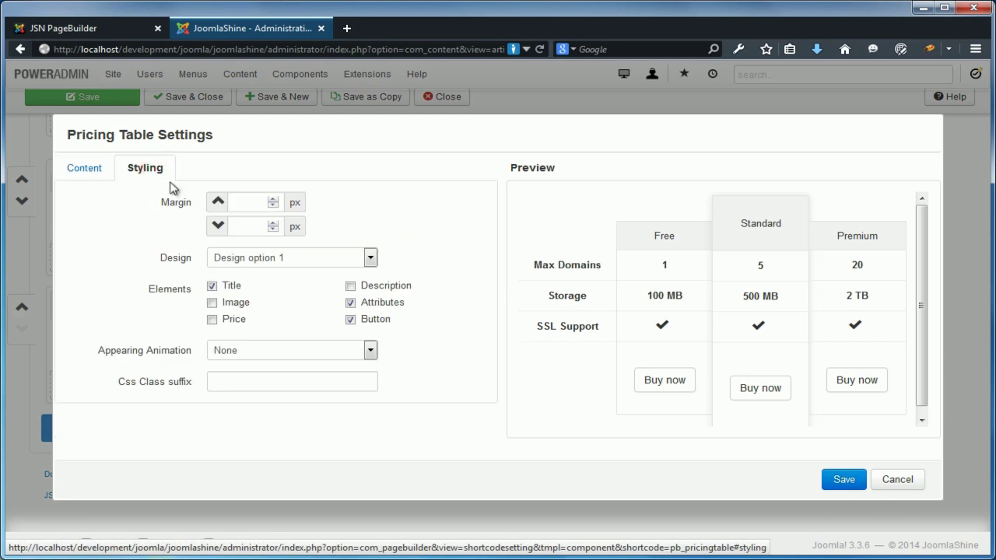
left_click(243, 204)
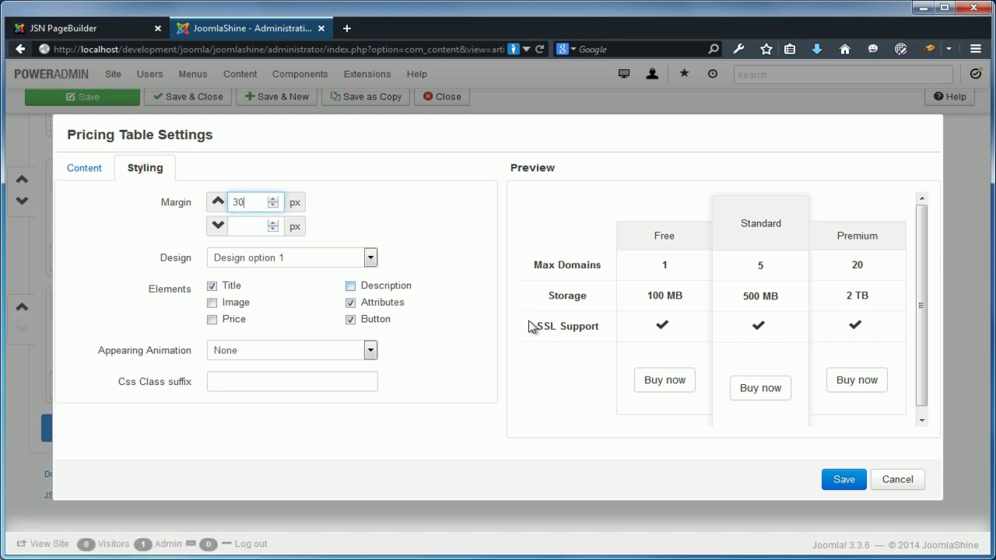
left_click(858, 480)
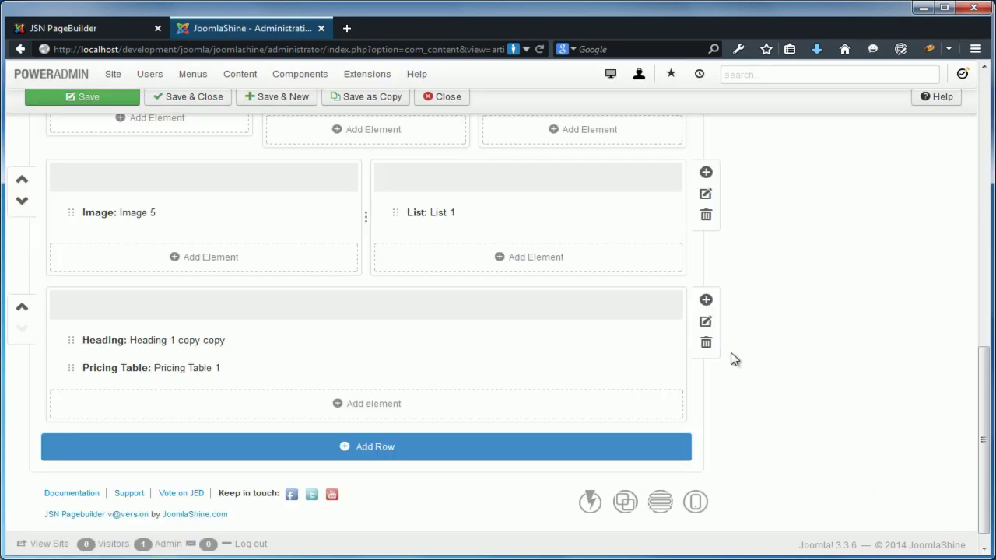
Step: Set the pricing row's top and bottom padding to 50 px and save the row settings
left_click(708, 323)
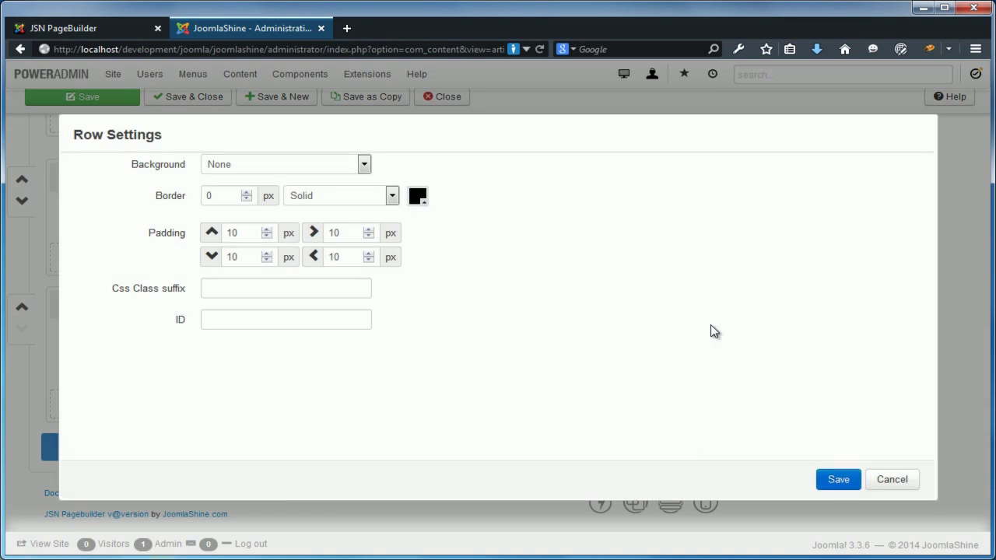
double_click(237, 232)
key("Tab")
key("Tab")
type("50")
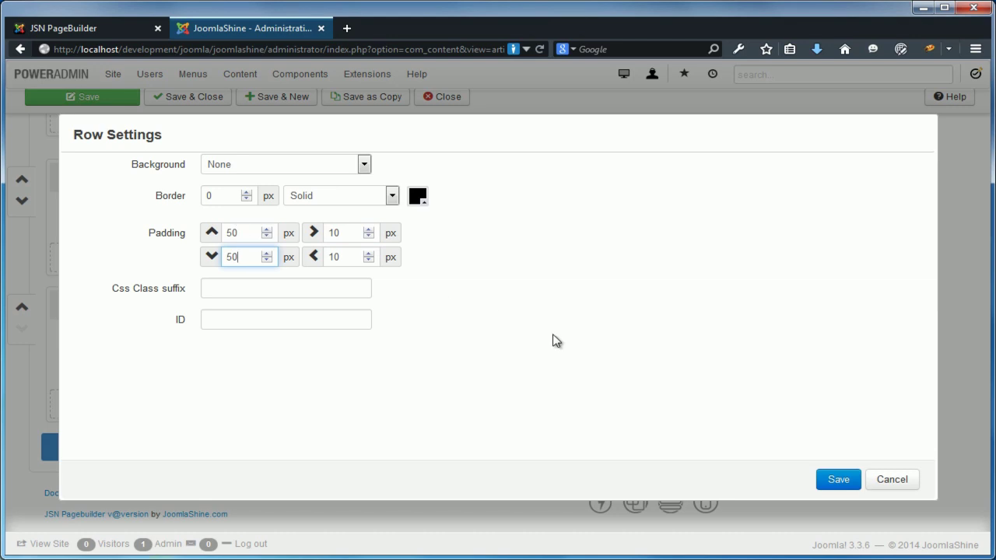
left_click(829, 478)
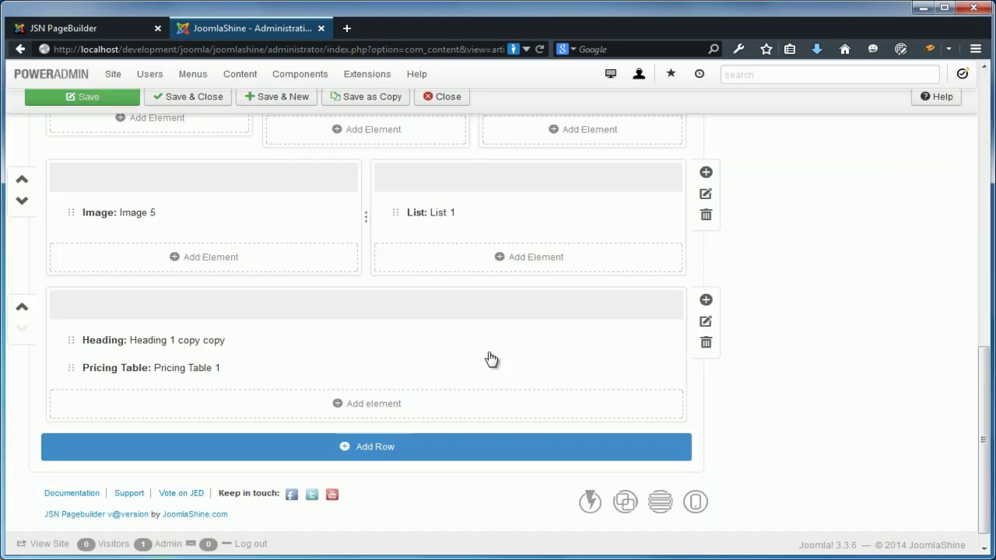
Step: Save the article and reload the JSN PageBuilder front-end page to review the finished layout from the parallax heading
left_click(39, 97)
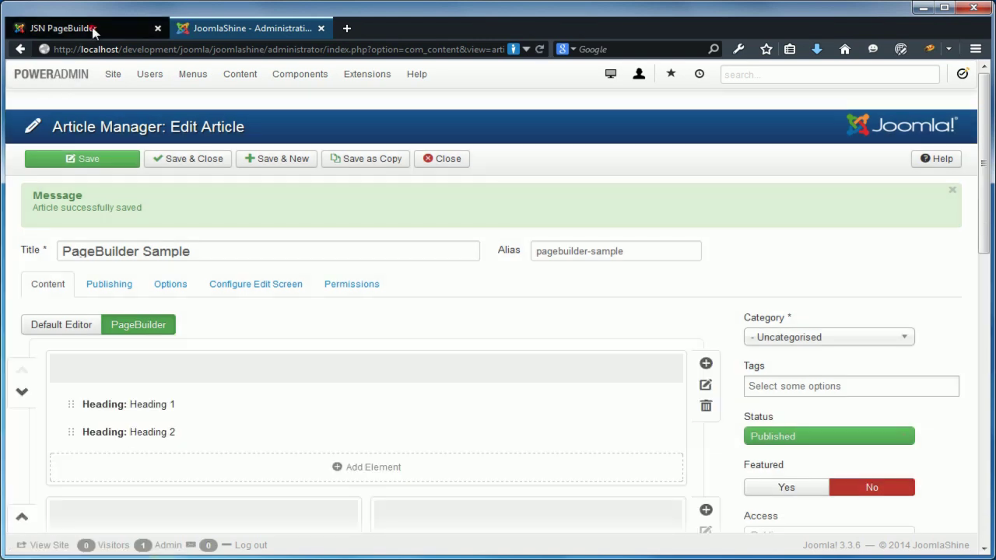
left_click(90, 28)
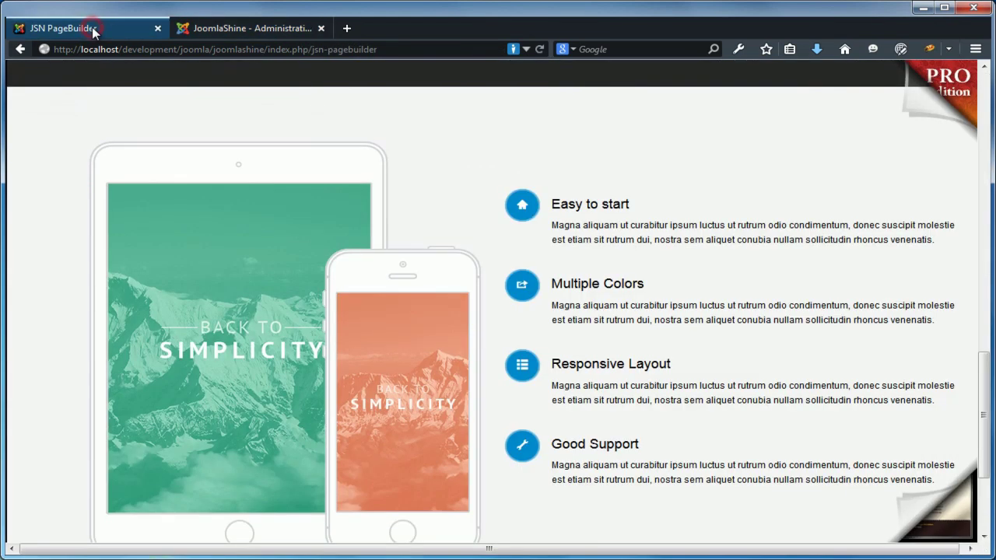
left_click(538, 49)
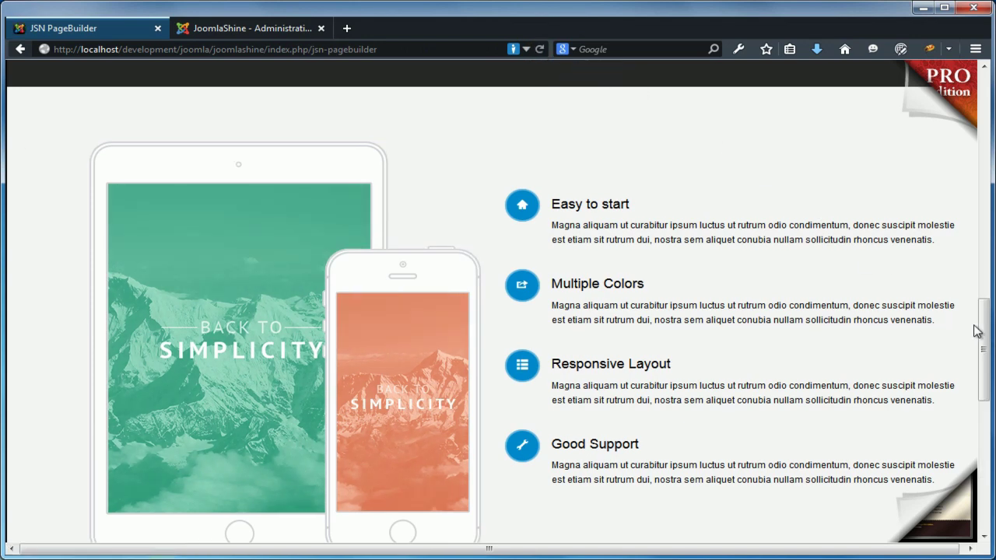
left_click_drag(975, 330, 966, 107)
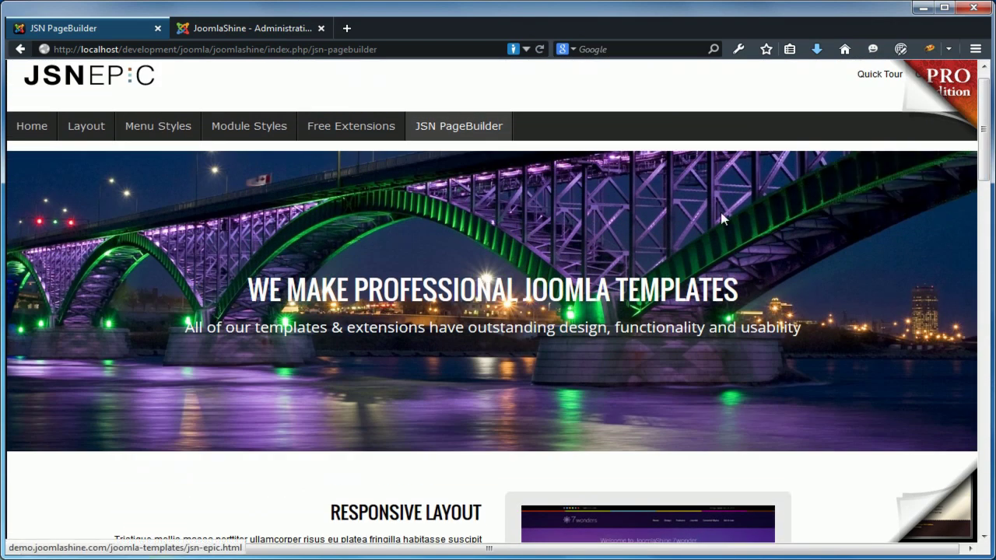